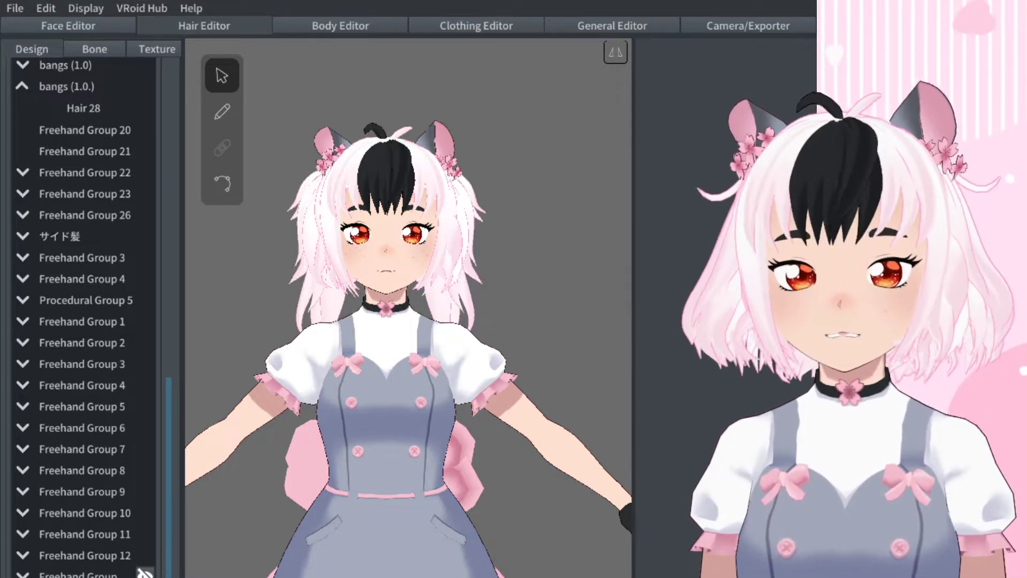
Examine the twin ponytails from the front, side and back of the avatar's head.
drag(508, 339, 452, 360)
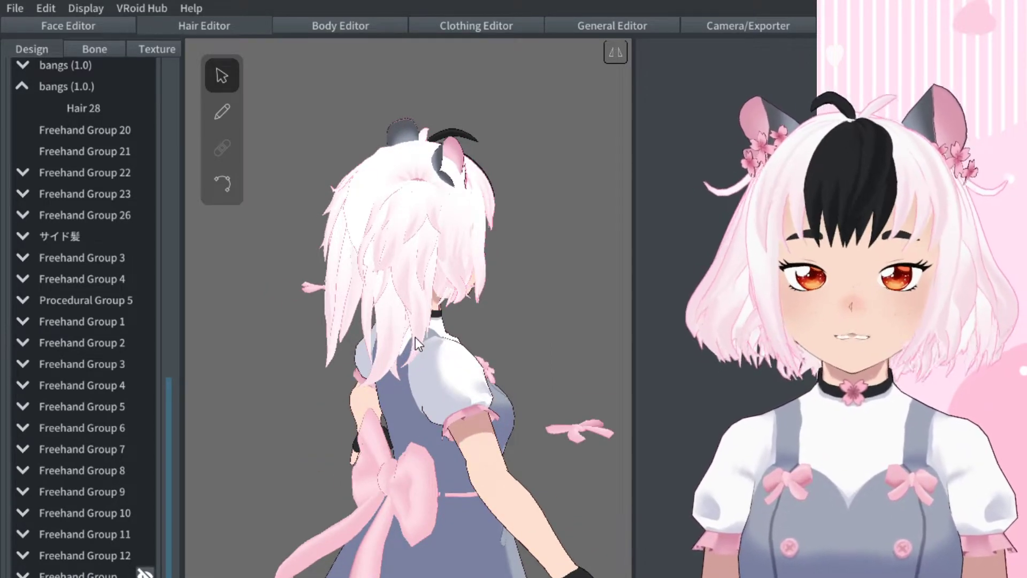
drag(415, 338, 403, 331)
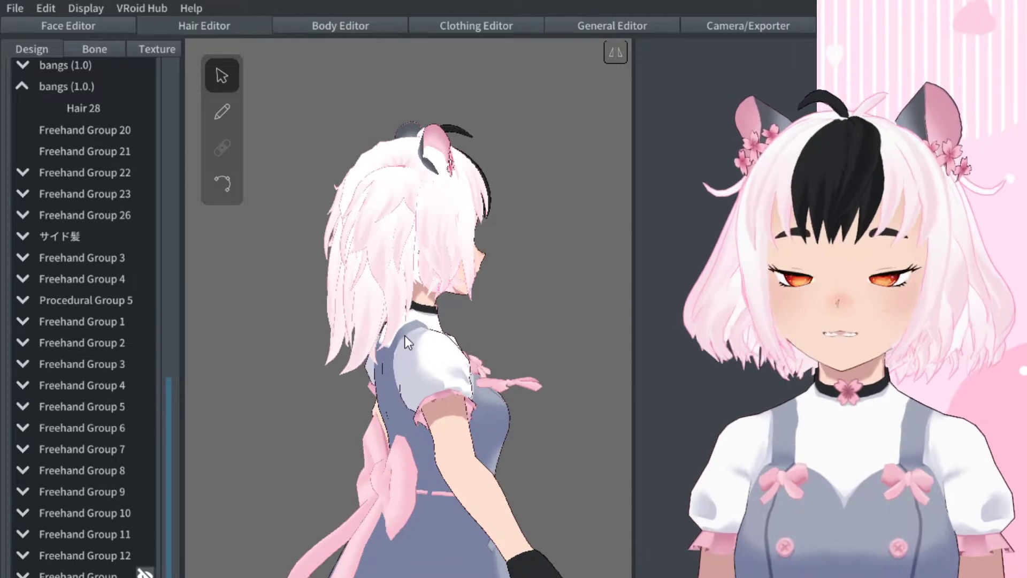
drag(404, 332, 404, 247)
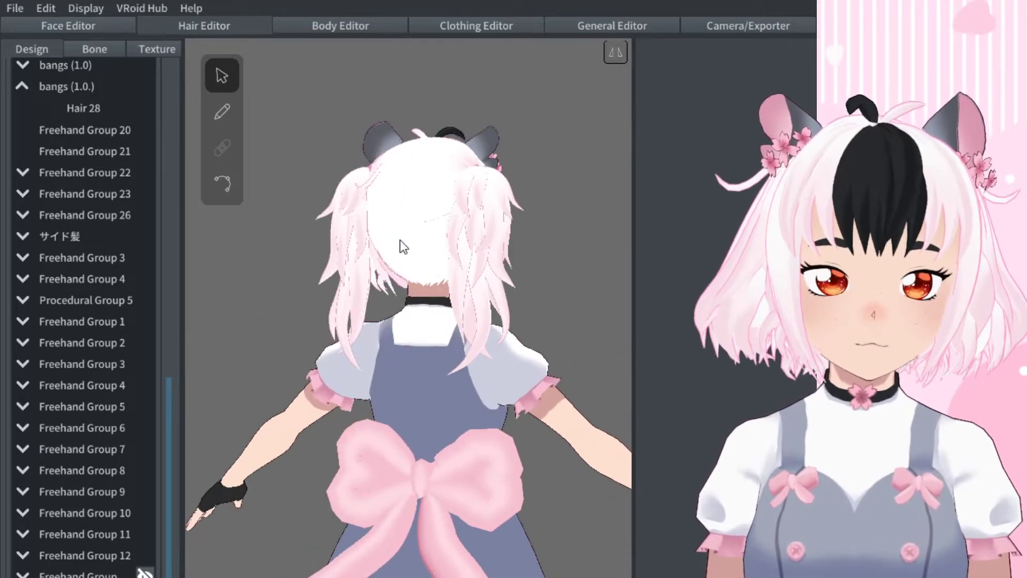
drag(437, 293, 402, 275)
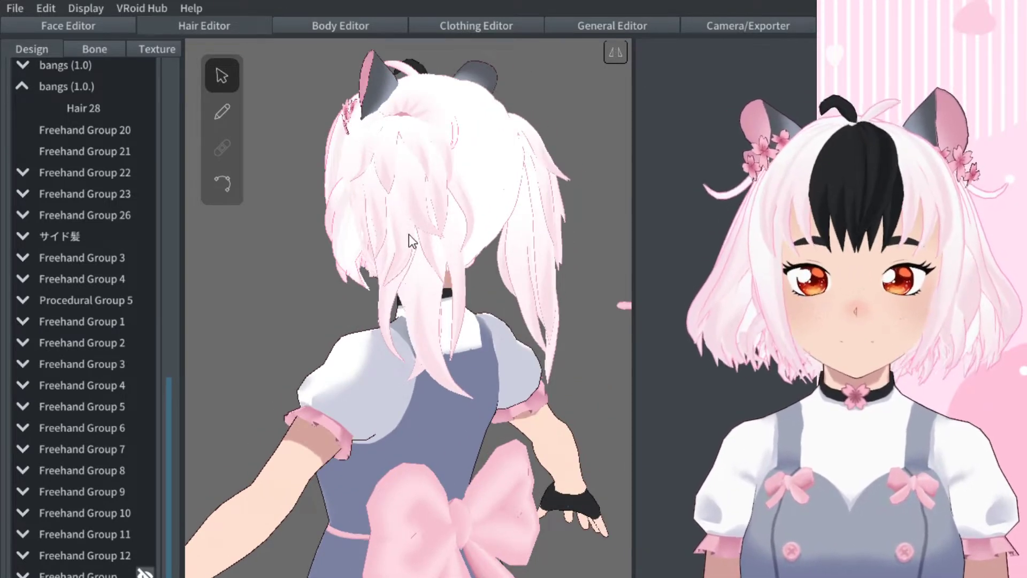
drag(455, 288, 408, 268)
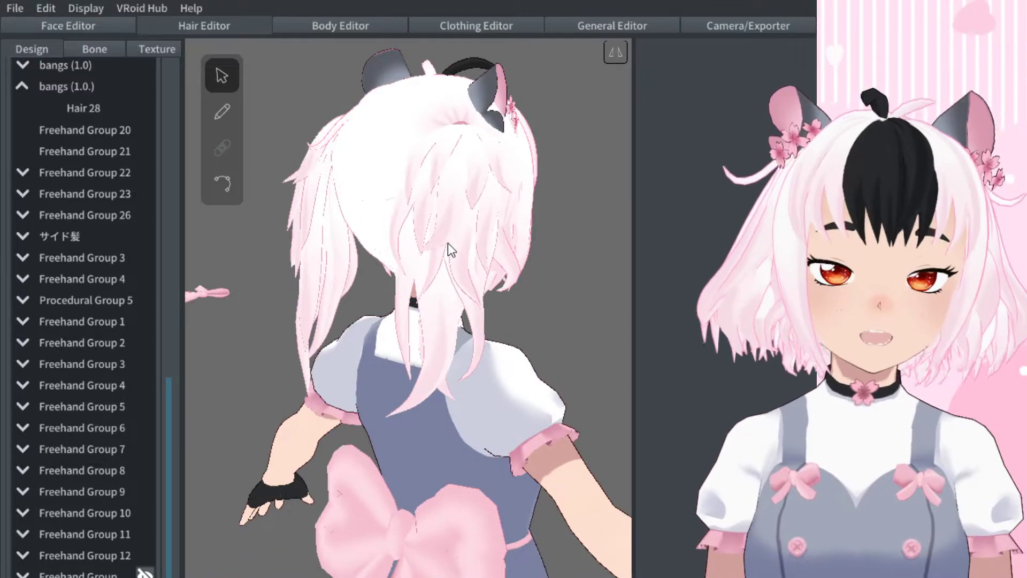
right_drag(448, 243, 387, 204)
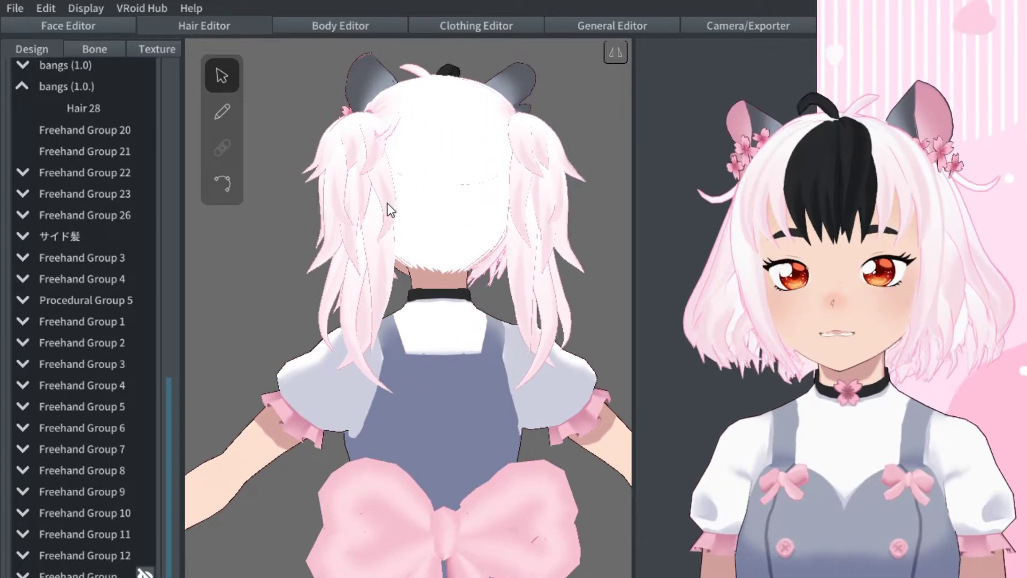
right_drag(364, 183, 452, 184)
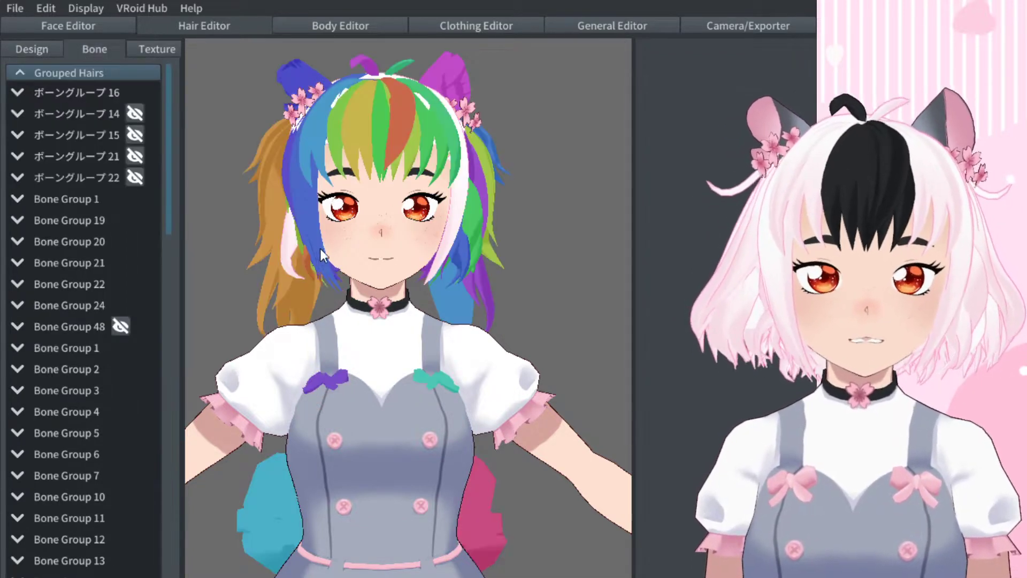
Show the hair bones of a strand in the orange ponytail and compare its grouping with the multicoloured ponytail.
right_drag(321, 248, 462, 249)
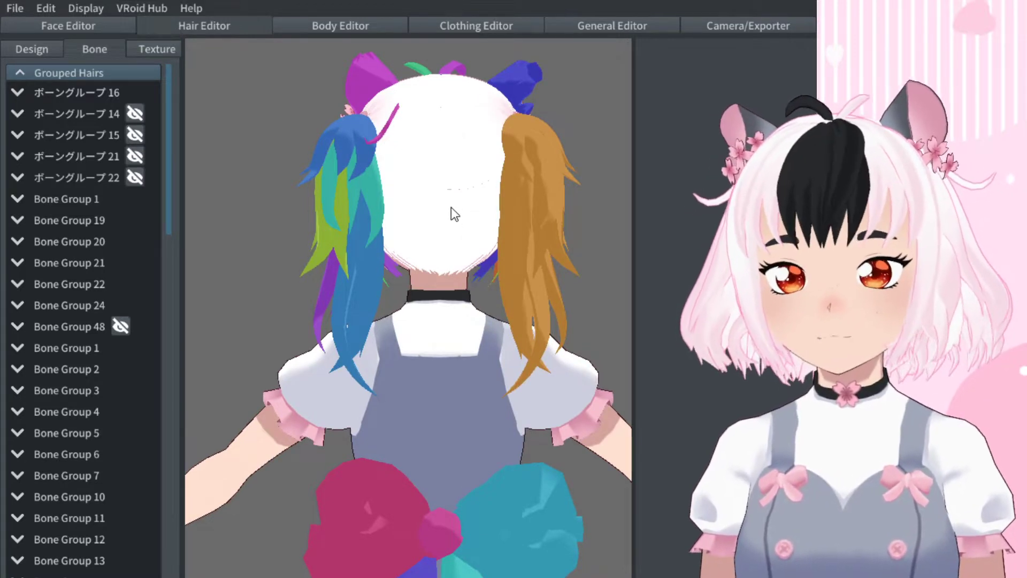
right_drag(446, 231, 506, 116)
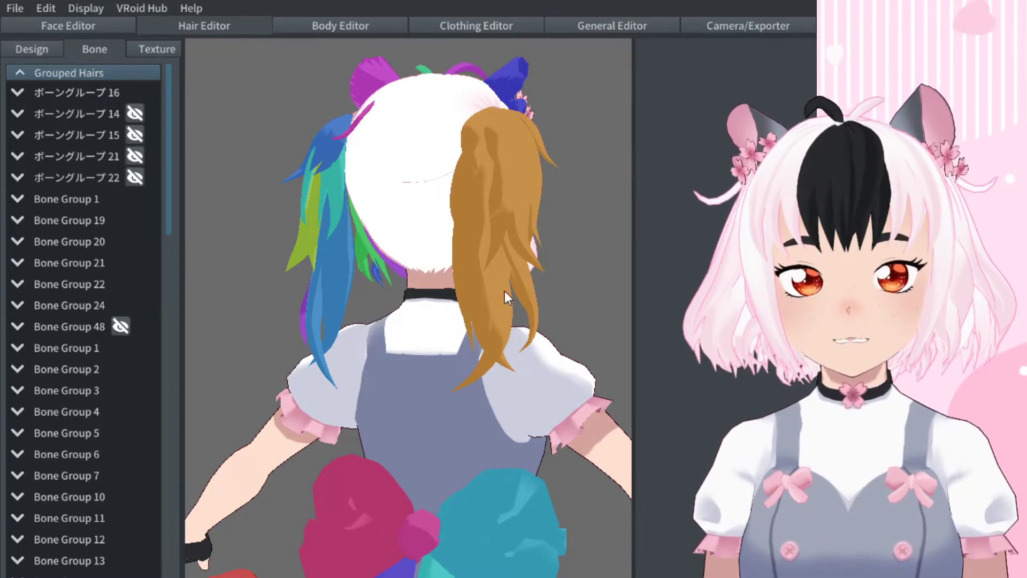
click(497, 173)
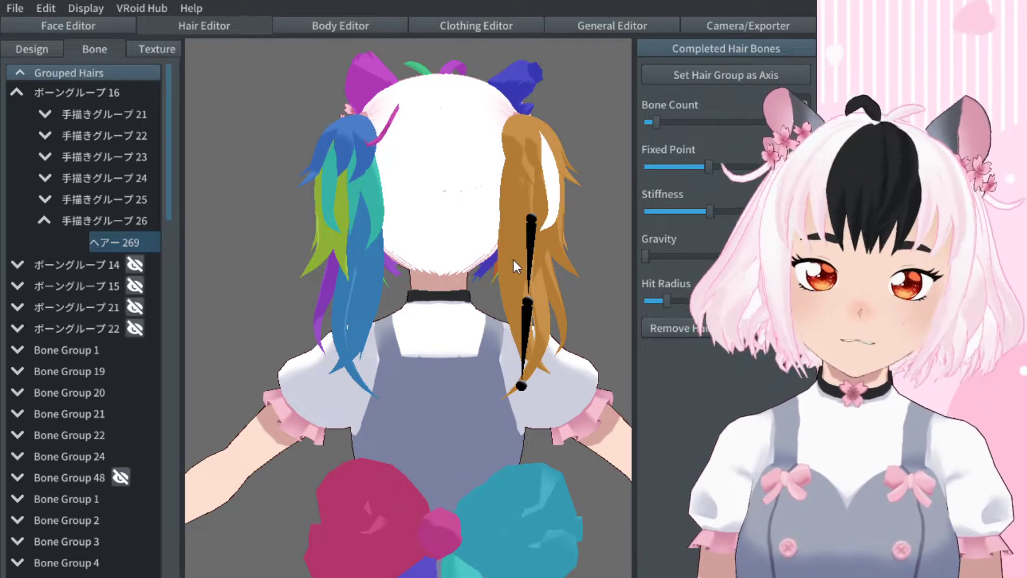
right_drag(481, 238, 410, 157)
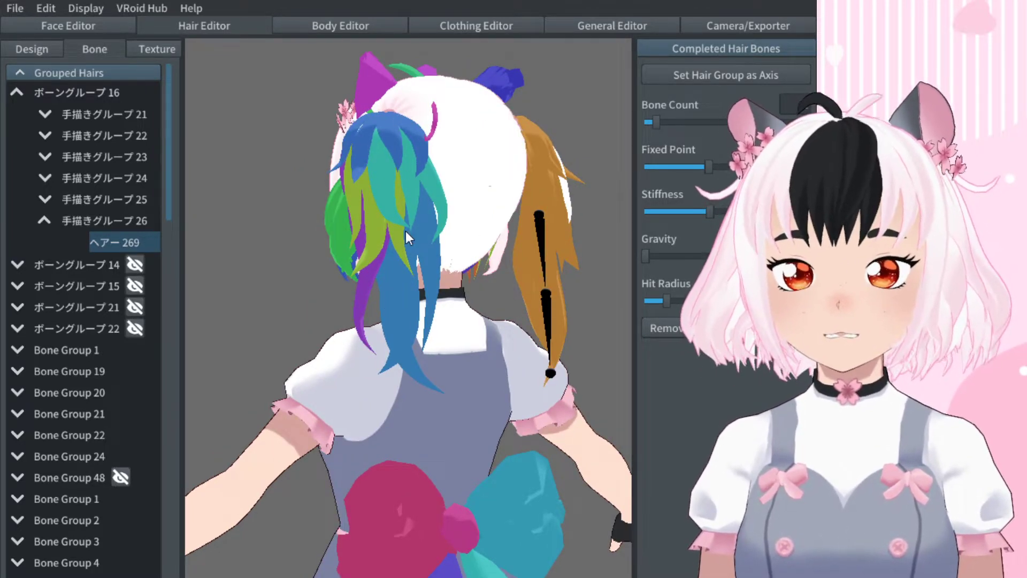
right_drag(394, 303, 415, 256)
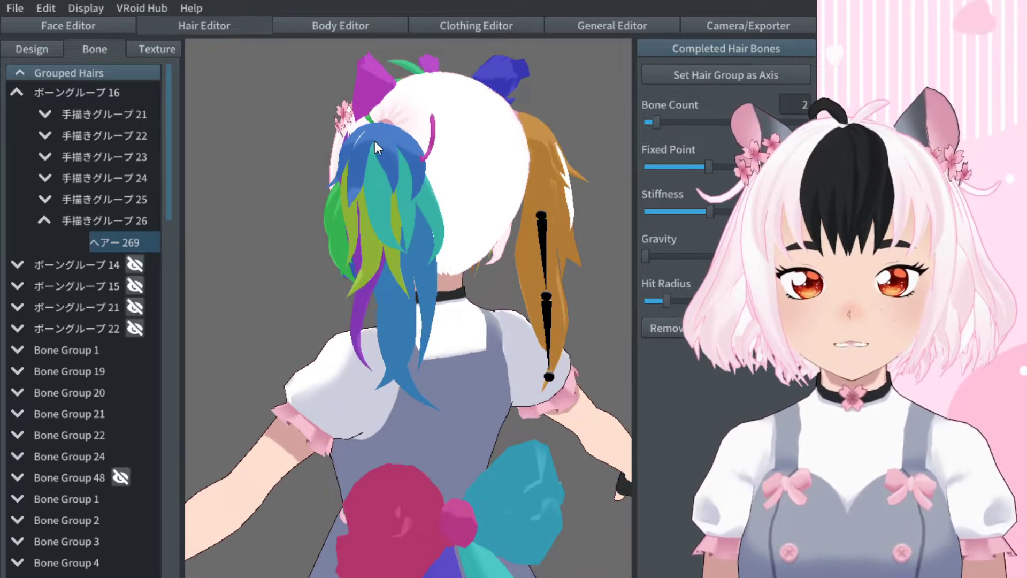
mouse_move(398, 170)
right_down()
mouse_move(417, 183)
mouse_move(425, 168)
mouse_move(399, 168)
right_up()
right_drag(516, 124, 567, 107)
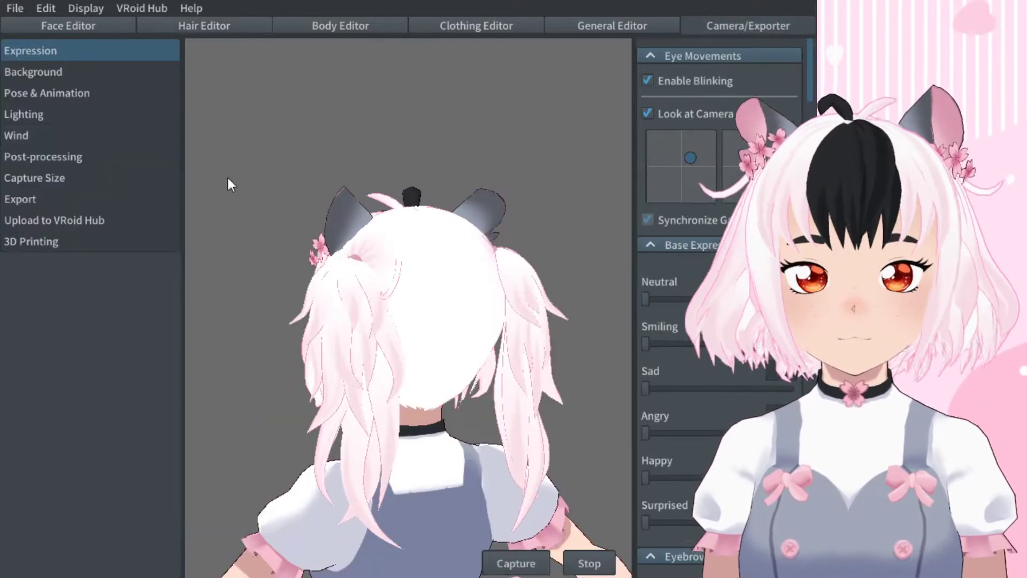
Play the Walking animation on the avatar and examine the ponytails' movement from the front and back.
click(83, 96)
right_drag(419, 262, 548, 312)
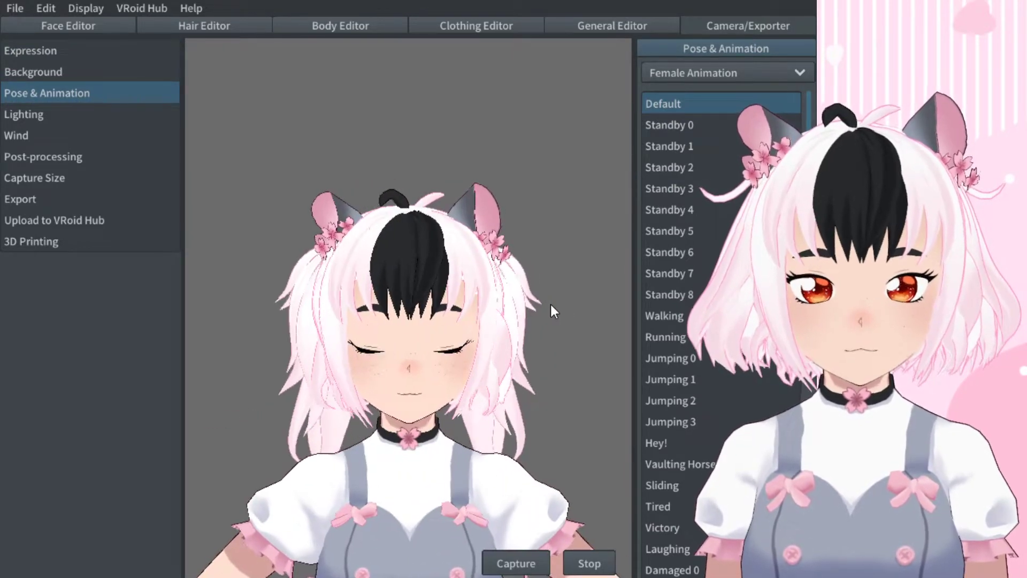
click(675, 317)
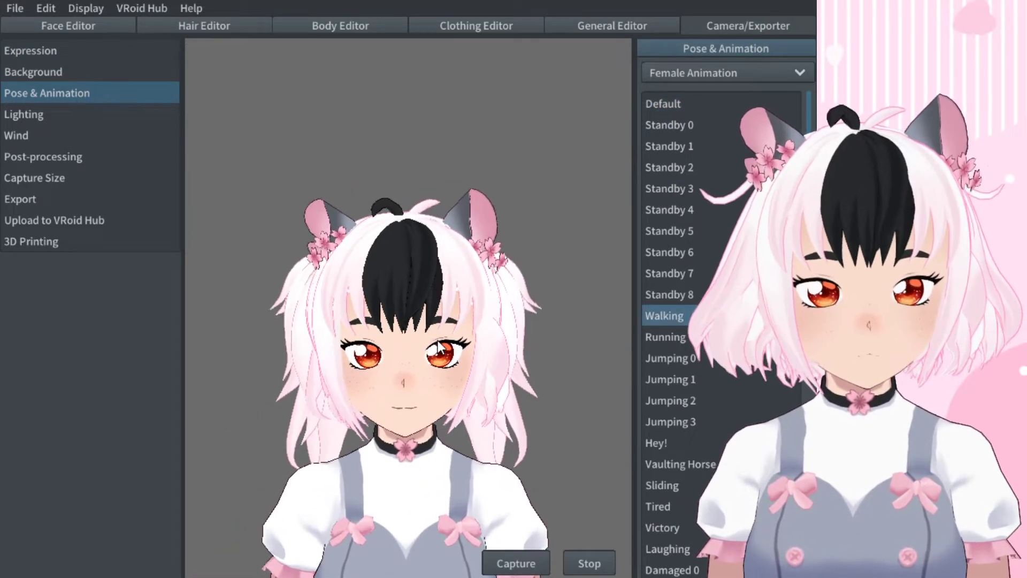
right_drag(450, 334, 484, 327)
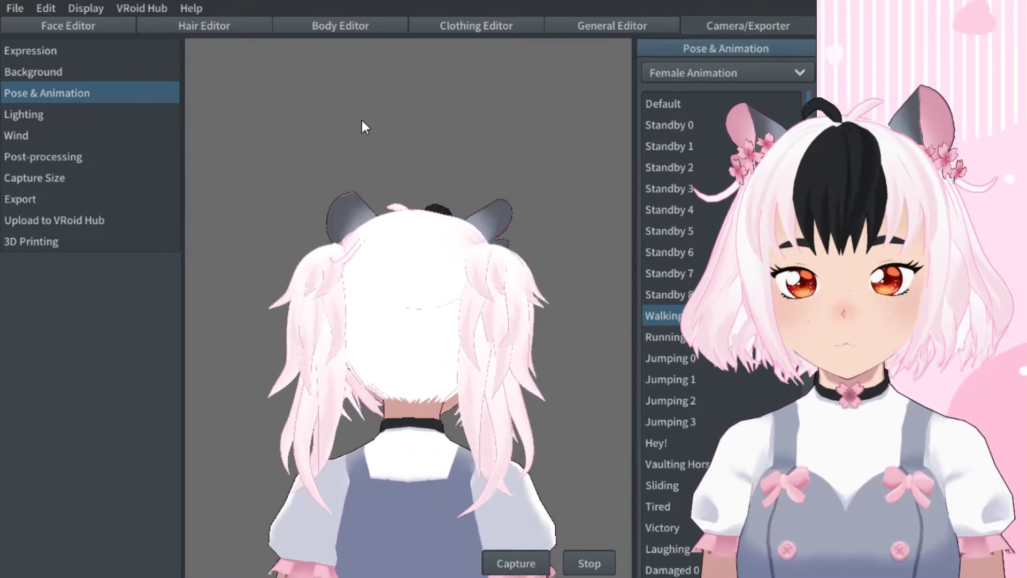
Return to the hair bone editor and select a long strand in the lower part of the orange ponytail.
click(260, 26)
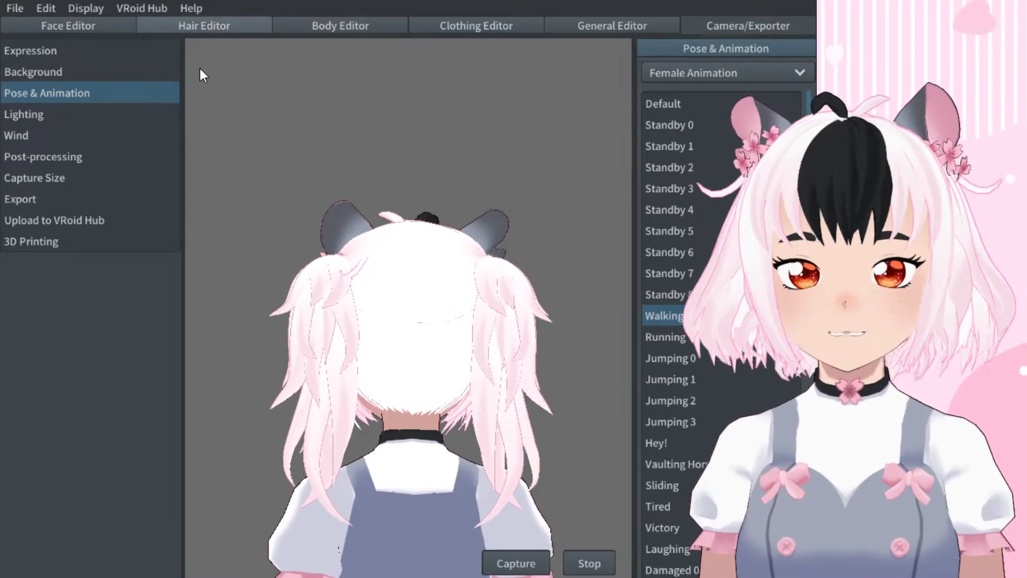
click(106, 49)
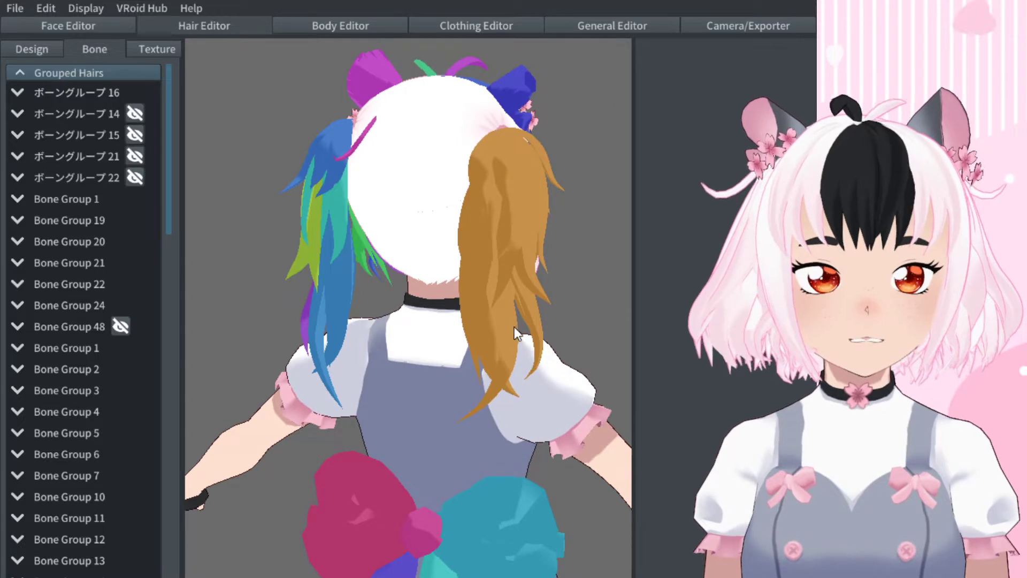
click(506, 290)
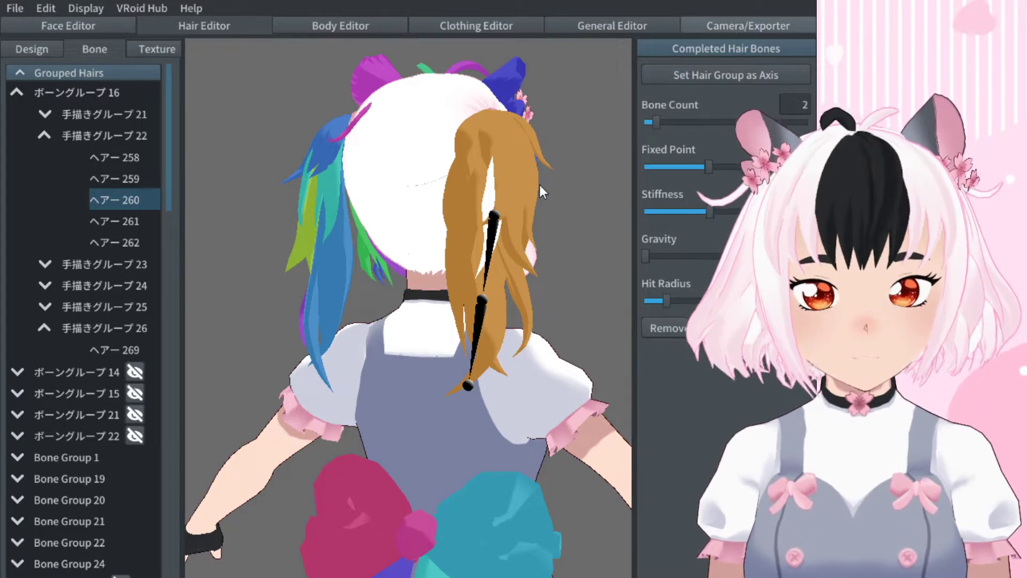
Return to the Walking animation preview and compare how the two ponytails sway from the side, back and front.
click(747, 26)
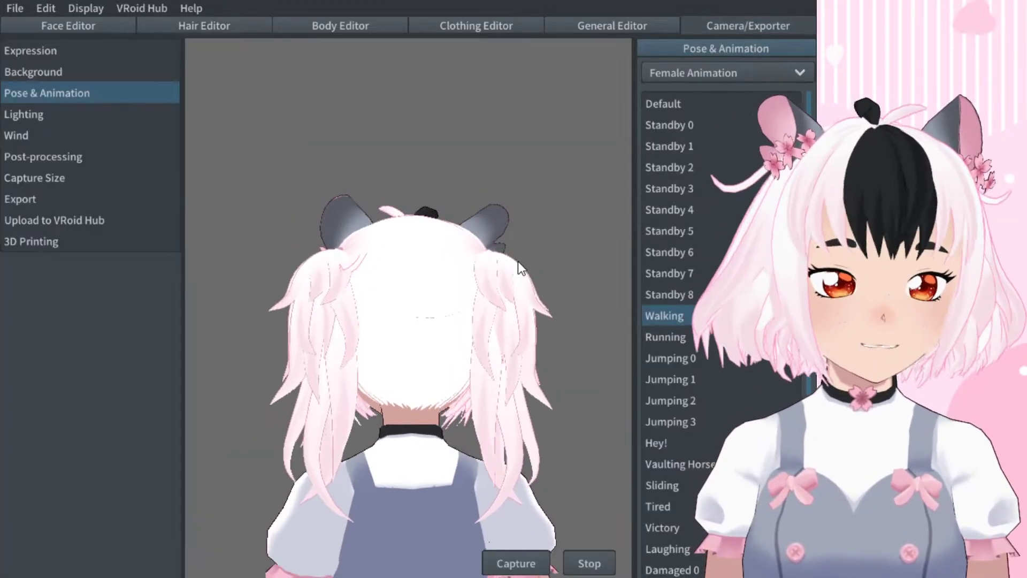
right_drag(497, 382, 447, 373)
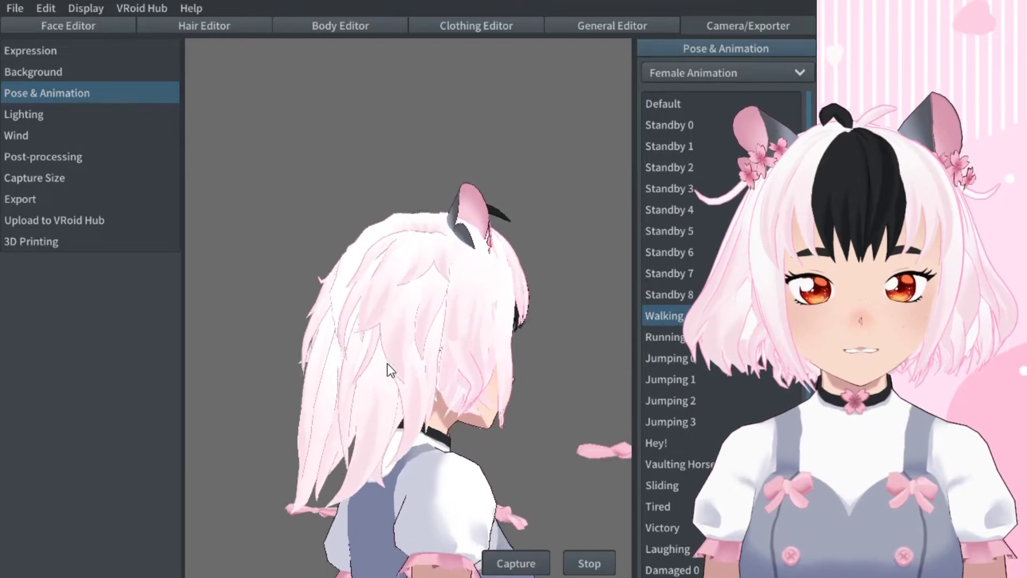
right_drag(387, 367, 412, 372)
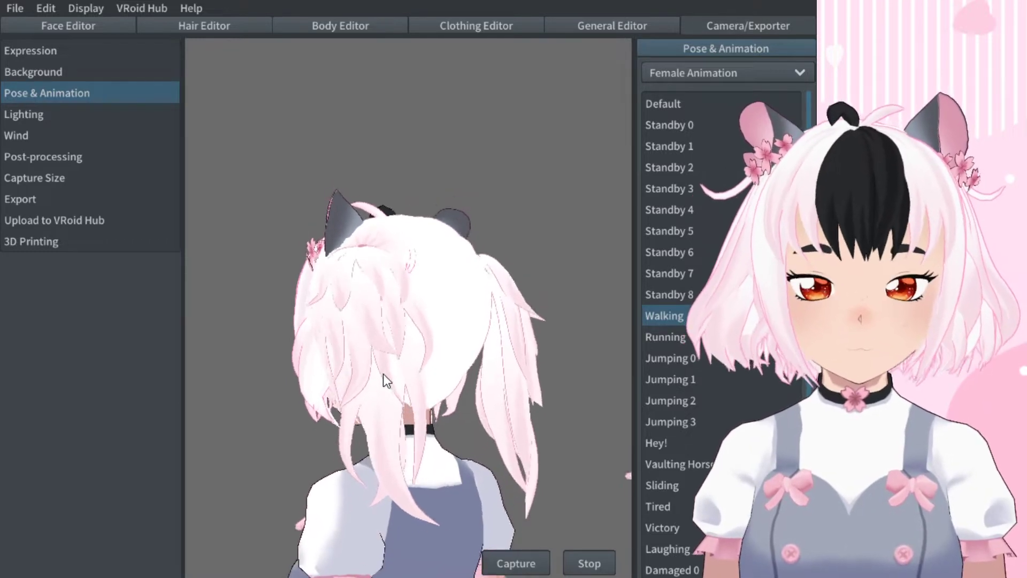
drag(391, 418, 498, 454)
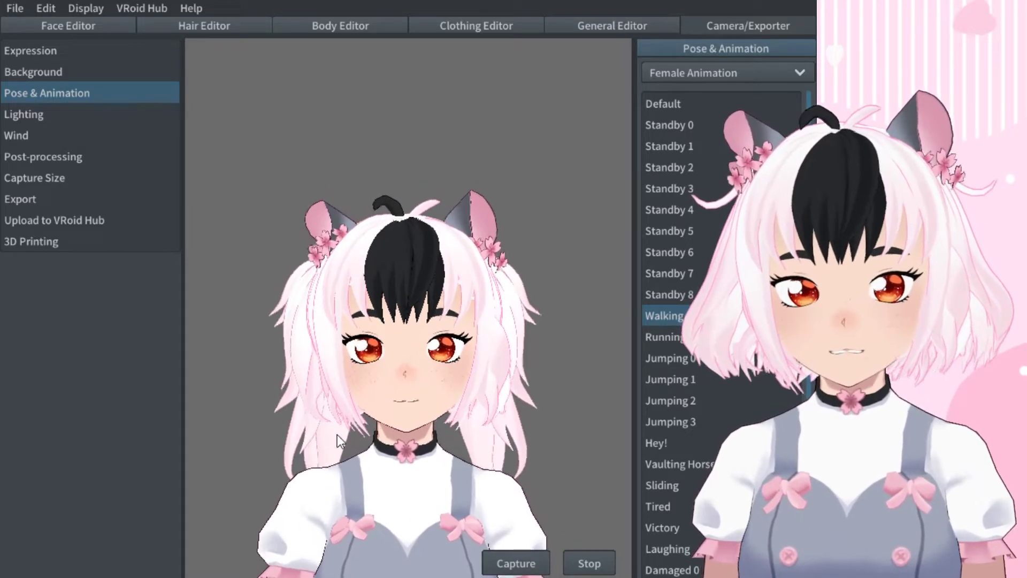
right_drag(461, 411, 407, 413)
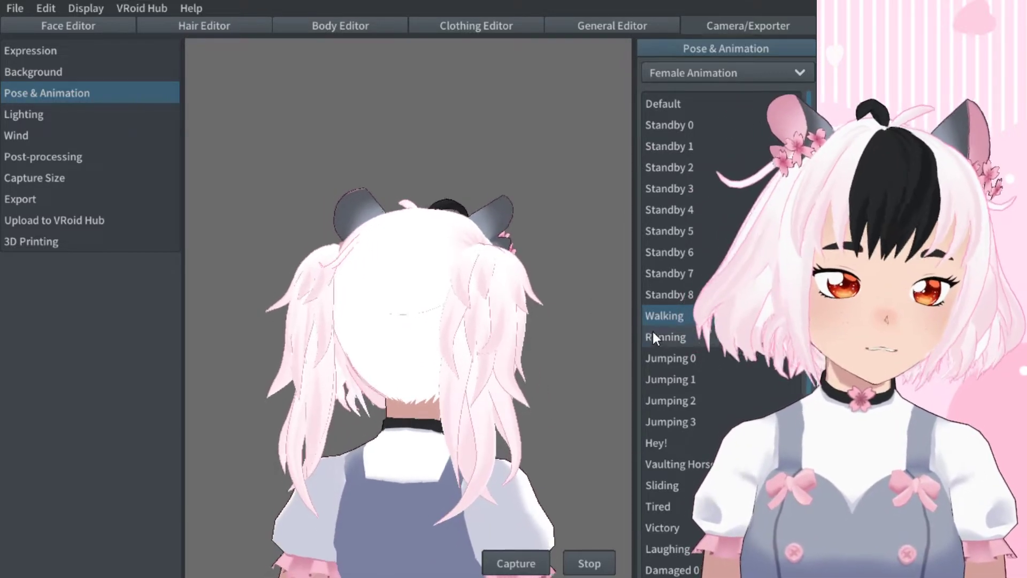
Preview the Running animation and examine both ponytails' movement from several angles, ending with the Standby 0 animation.
click(654, 337)
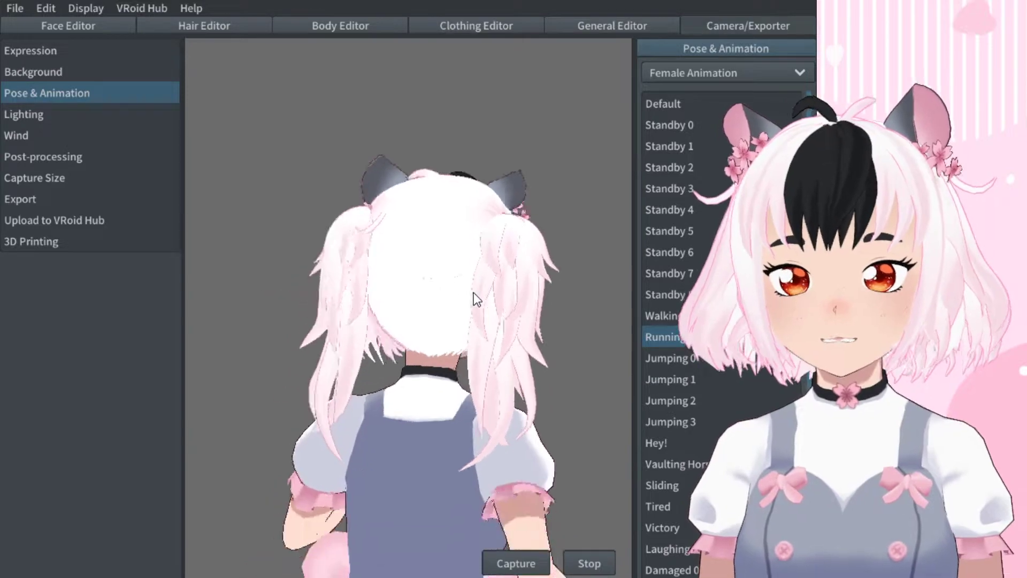
right_drag(399, 329, 456, 412)
right_drag(382, 413, 520, 427)
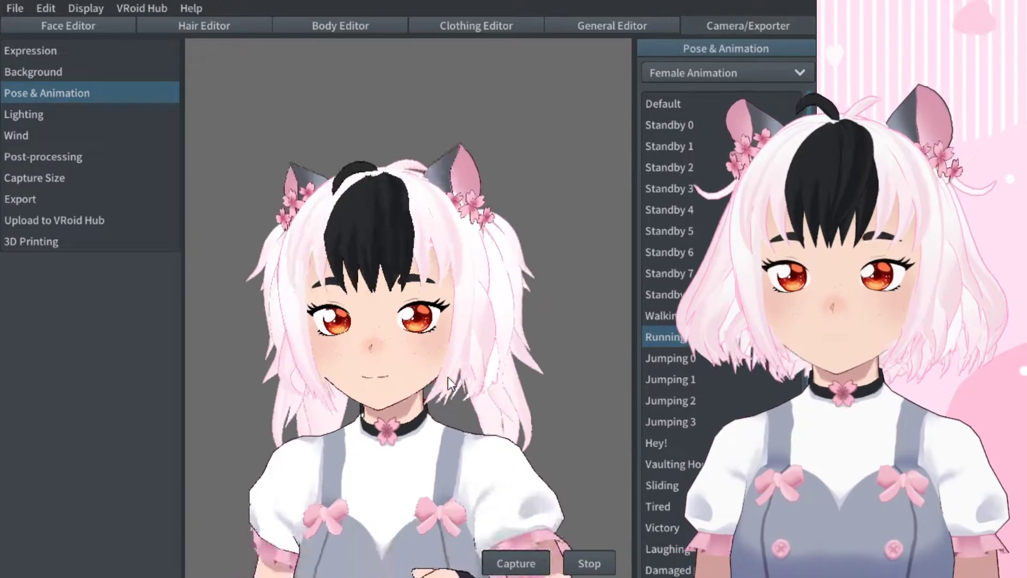
right_drag(454, 377, 314, 394)
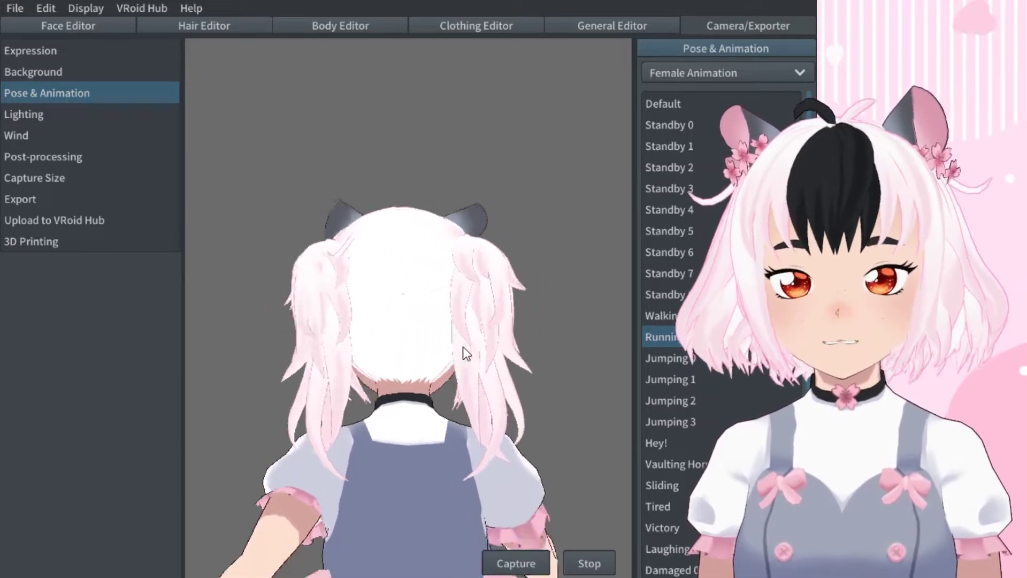
right_drag(471, 345, 519, 371)
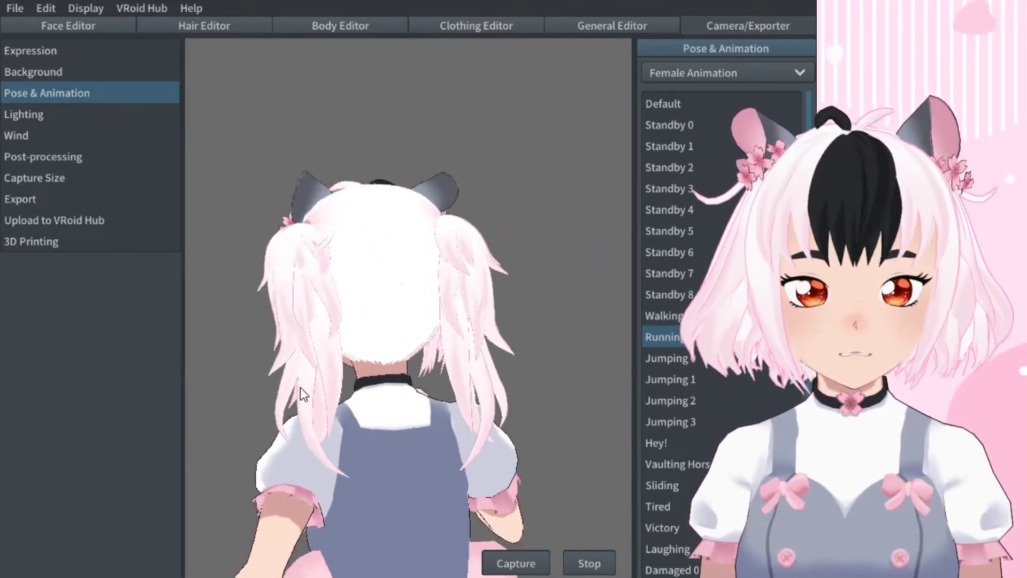
right_drag(461, 326, 500, 266)
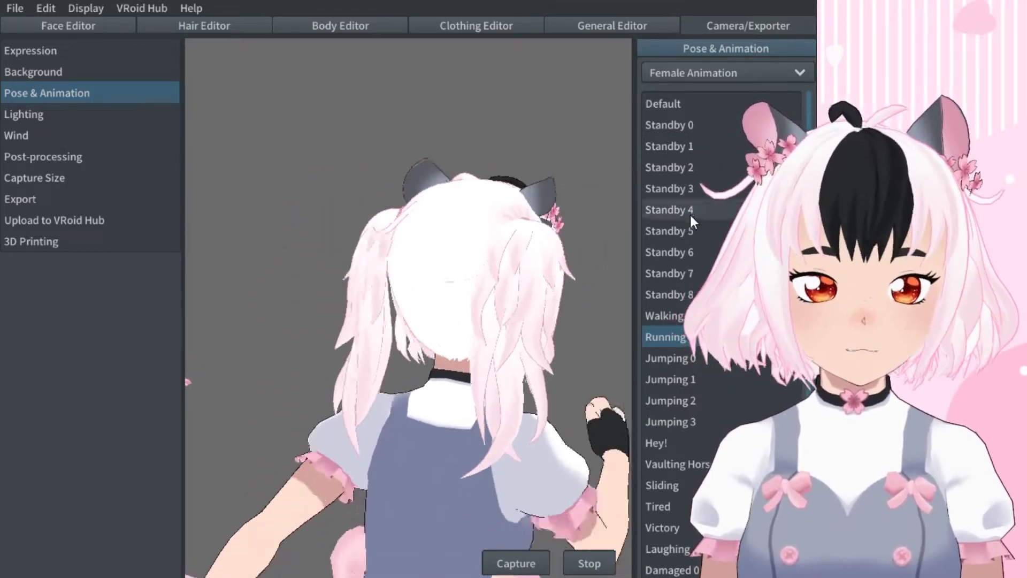
click(679, 122)
right_drag(589, 215, 388, 293)
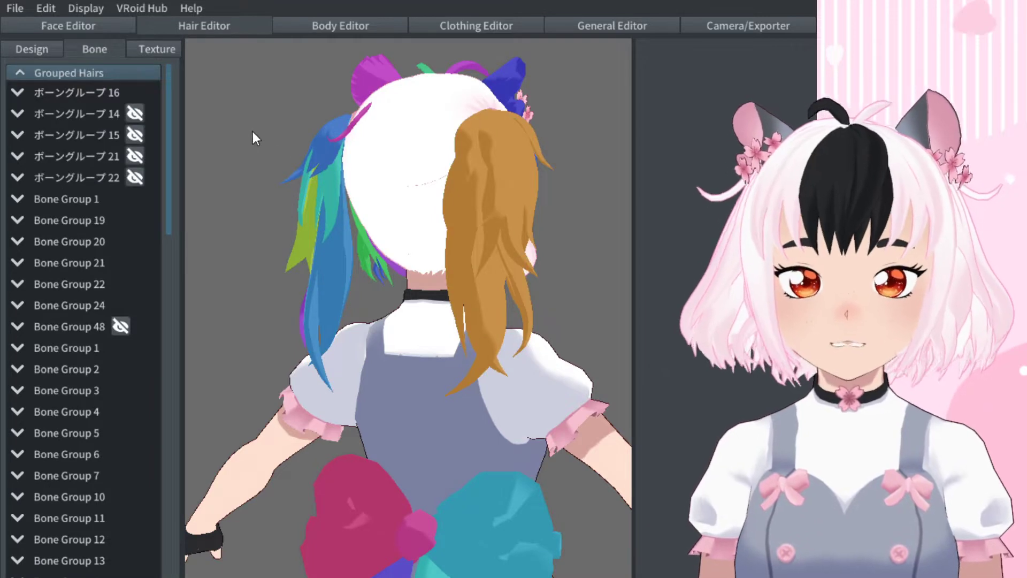
In the hair bone editor, select a short strand at the top of the multicoloured ponytail and examine its bones.
right_drag(509, 223, 527, 220)
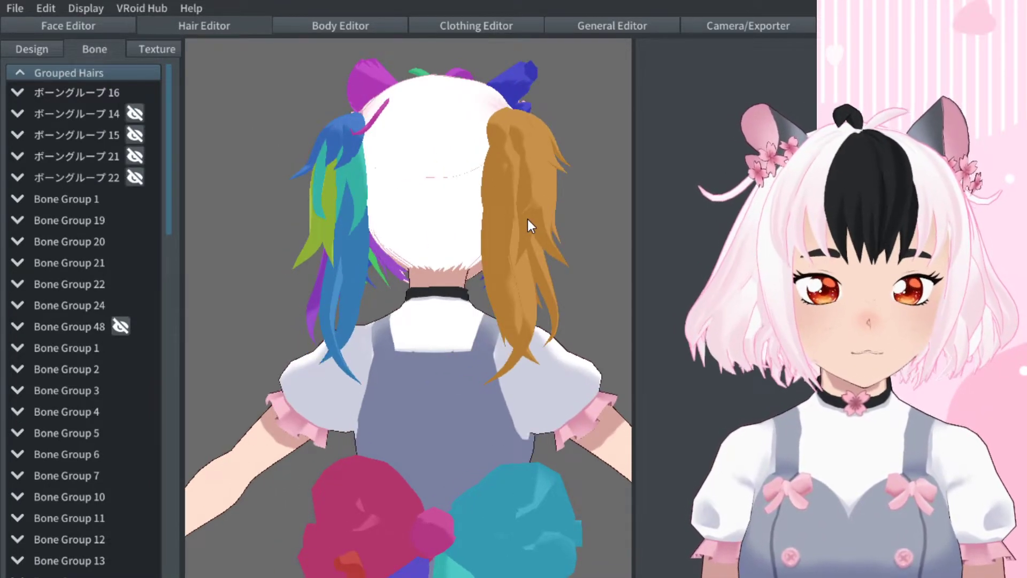
right_drag(462, 249, 488, 275)
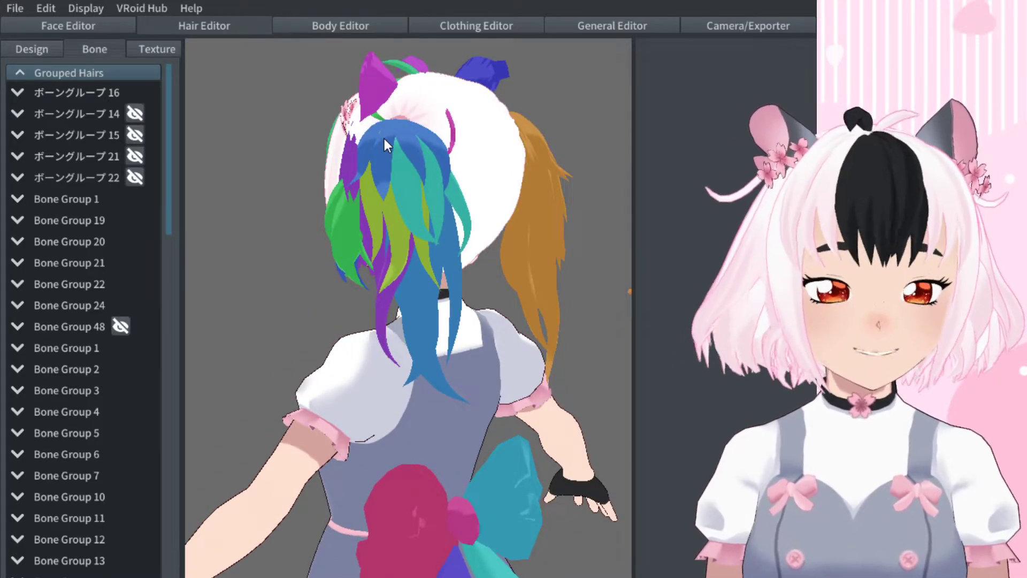
click(388, 162)
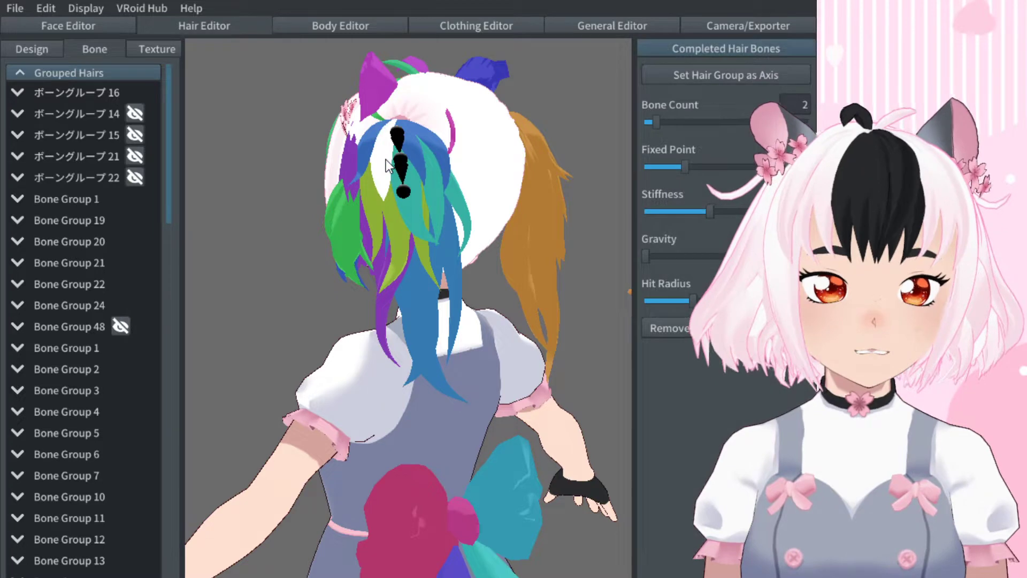
right_drag(408, 174, 369, 148)
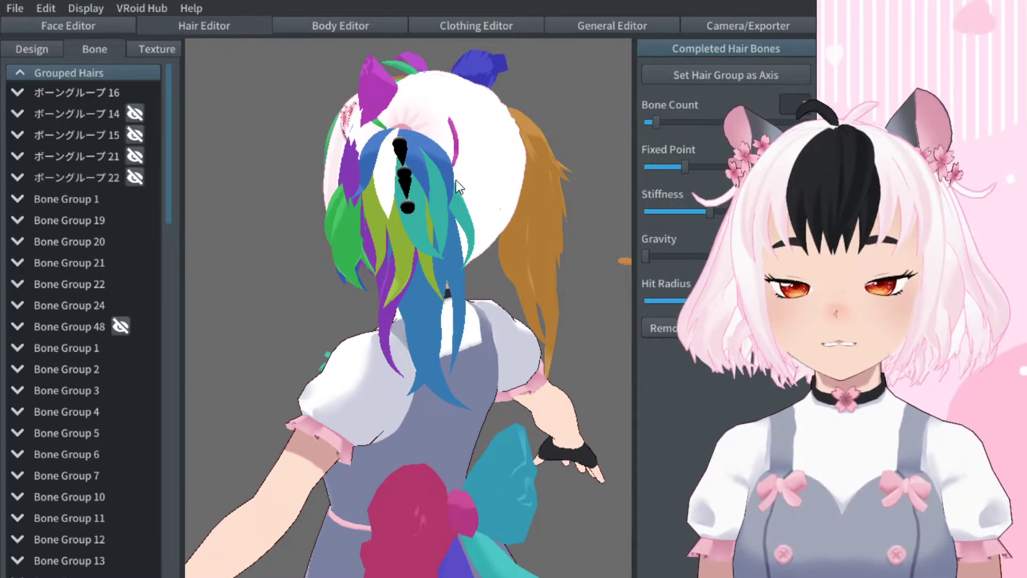
right_drag(504, 213, 498, 242)
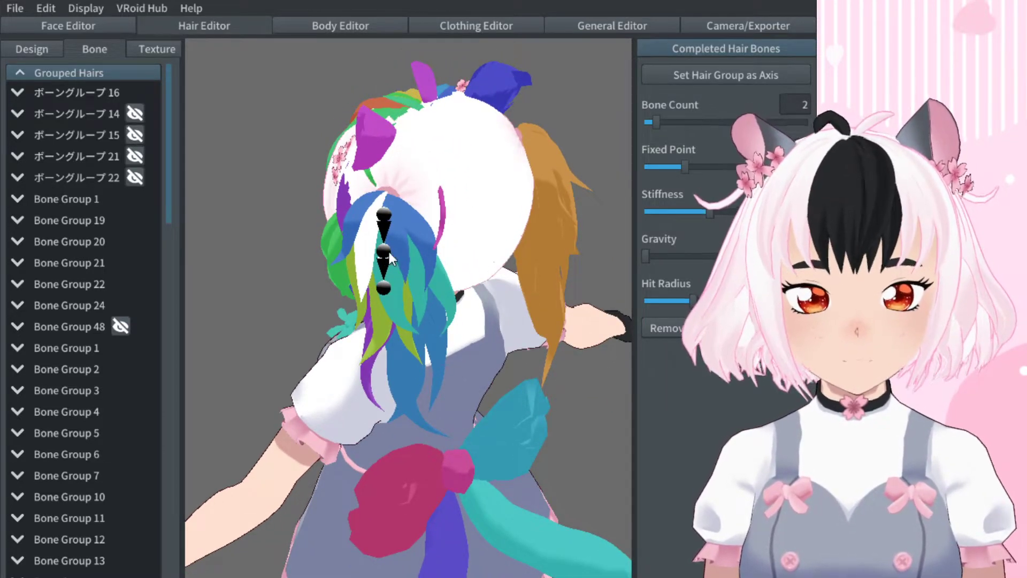
Compare the selected short strand's bones in the multicoloured ponytail with the orange ponytail from several rear angles.
right_drag(439, 222, 419, 224)
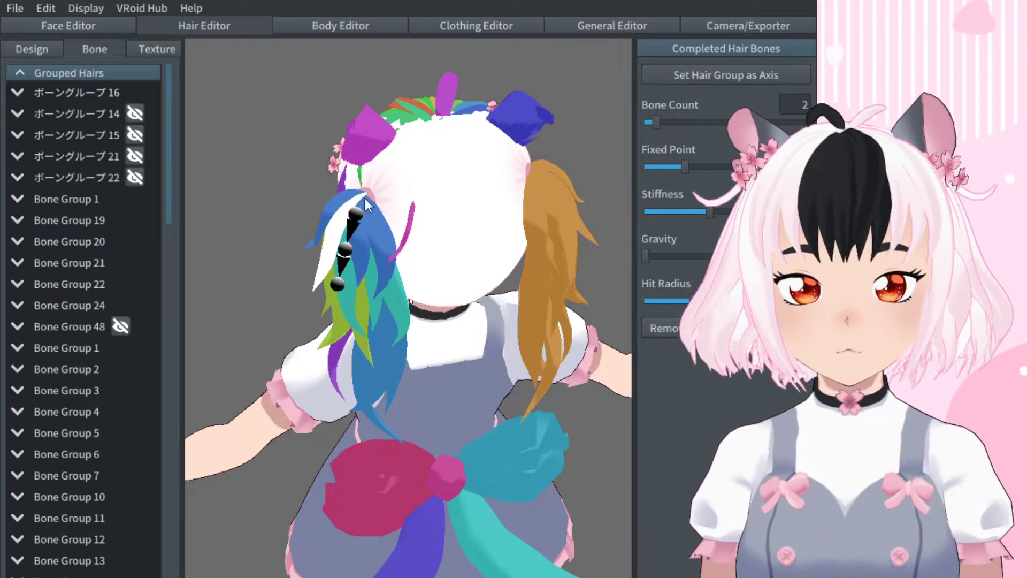
right_drag(371, 255, 418, 220)
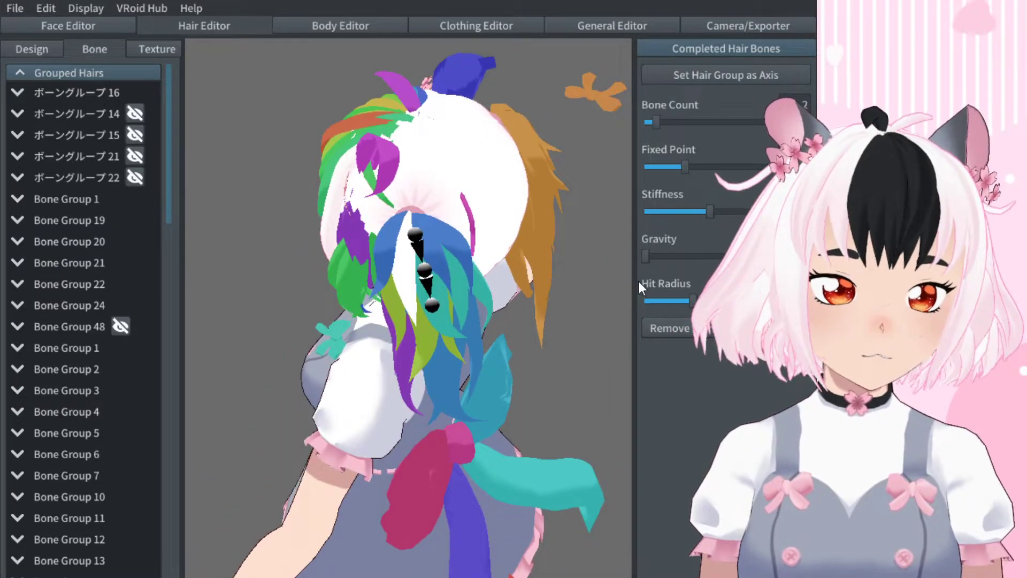
right_drag(456, 298, 424, 279)
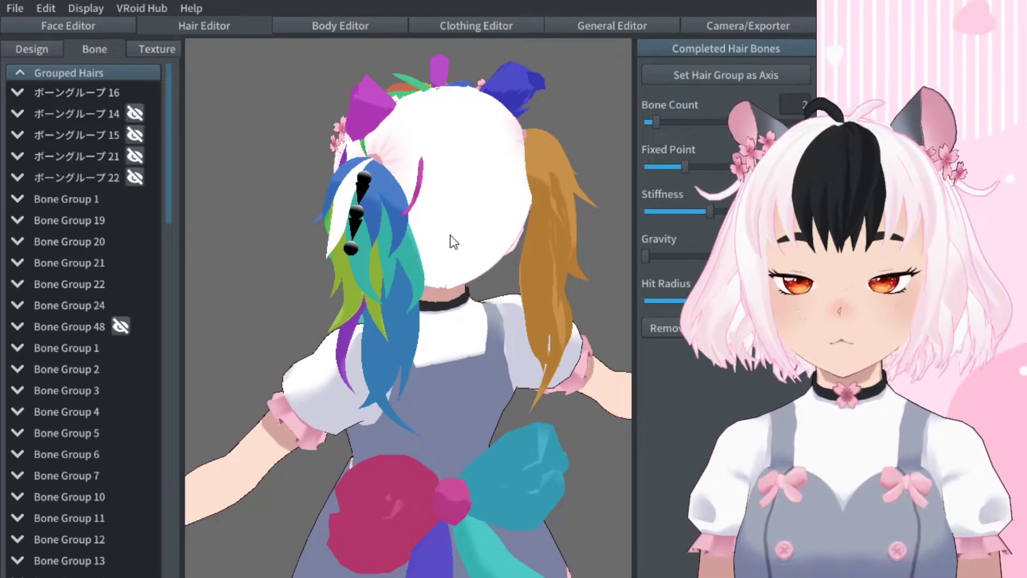
right_drag(524, 260, 531, 231)
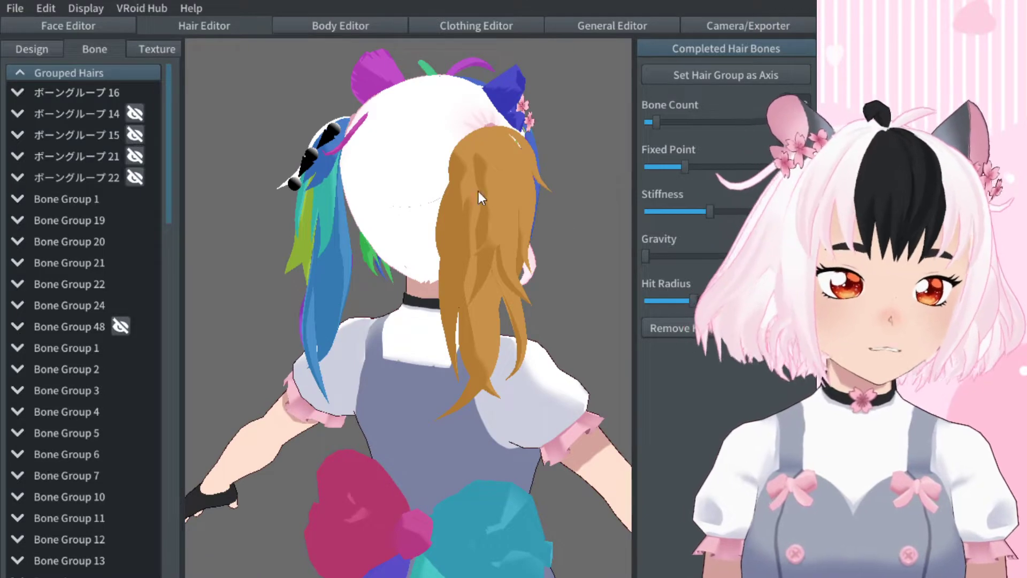
Remove one long strand, ヘアー 261, of the orange ponytail from its bone group.
click(493, 184)
right_drag(493, 186, 521, 257)
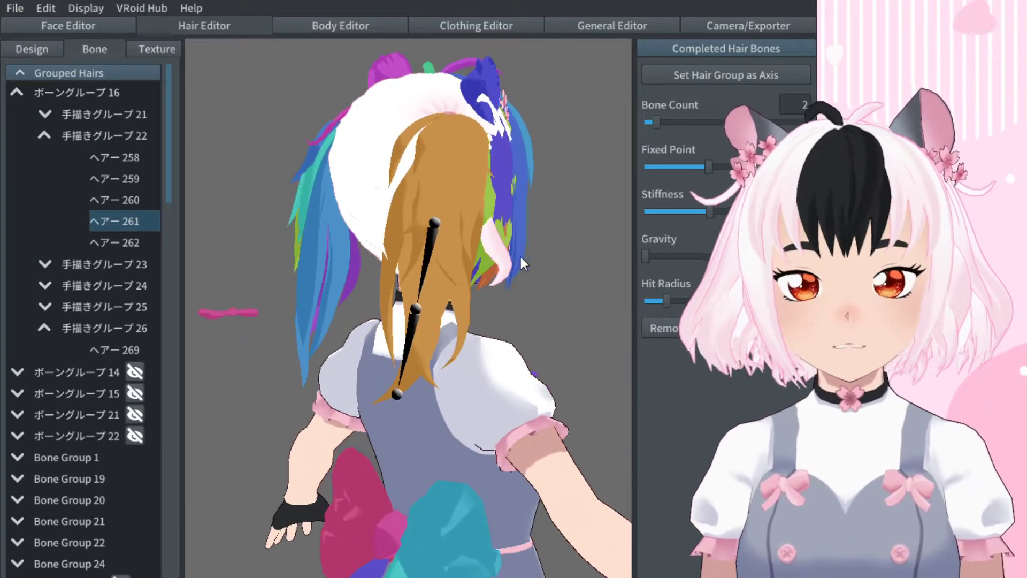
scroll(116, 295, down, 6)
scroll(118, 298, down, 15)
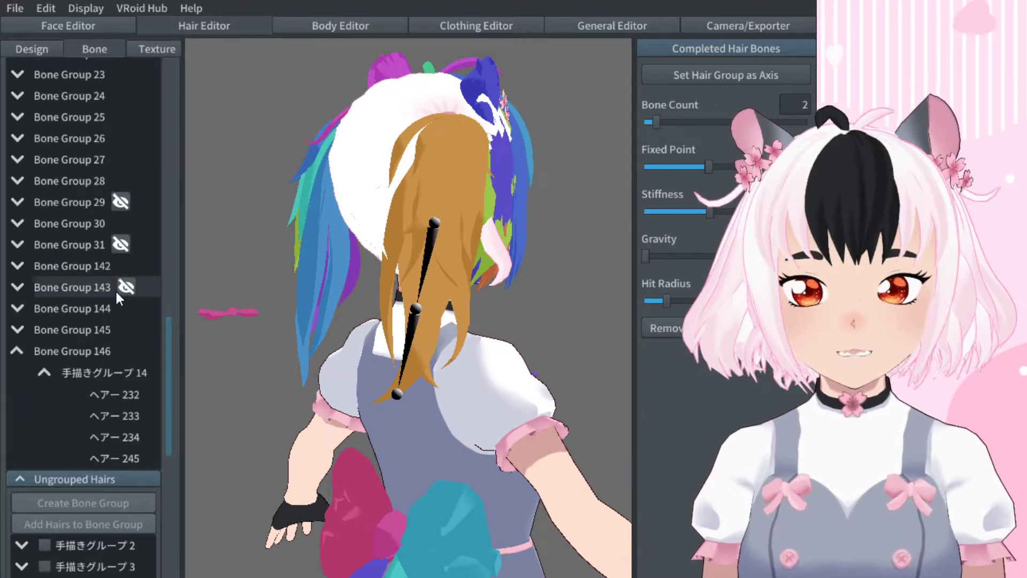
scroll(116, 290, down, 2)
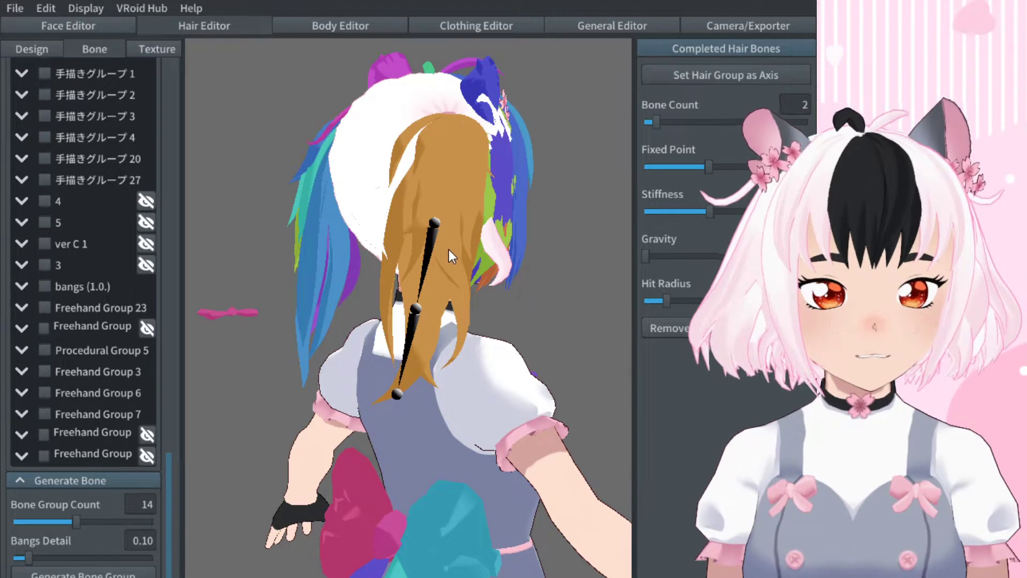
right_drag(458, 283, 484, 286)
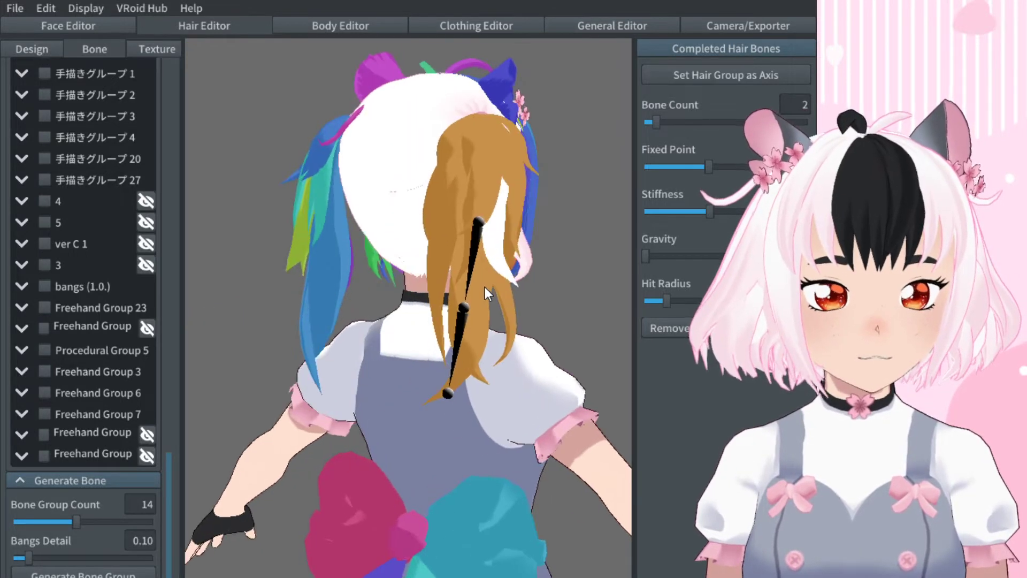
click(671, 331)
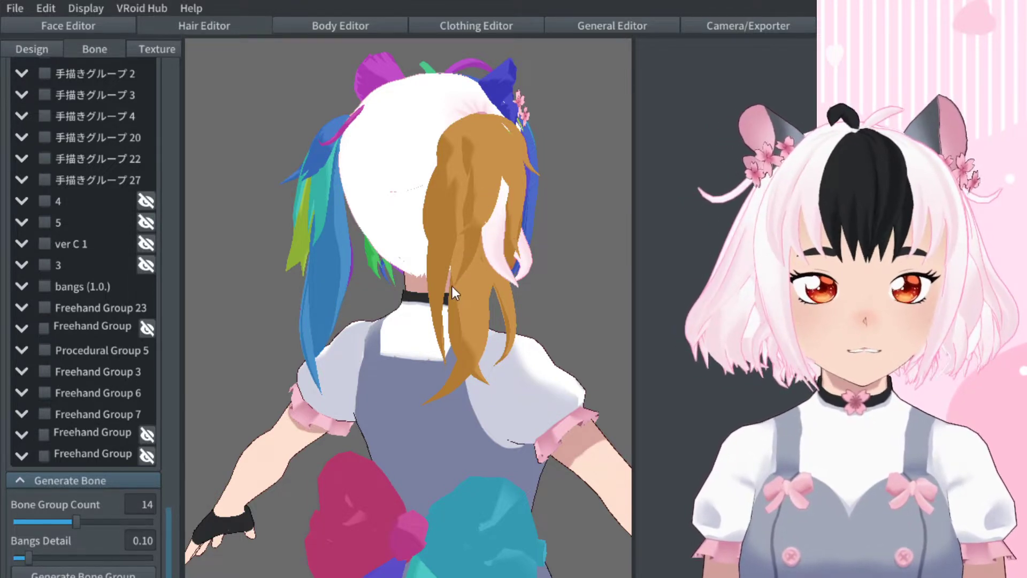
Select another strand of the orange ponytail, examine its bones from back and front, and remove it from the bone group.
click(454, 290)
right_drag(433, 280, 462, 316)
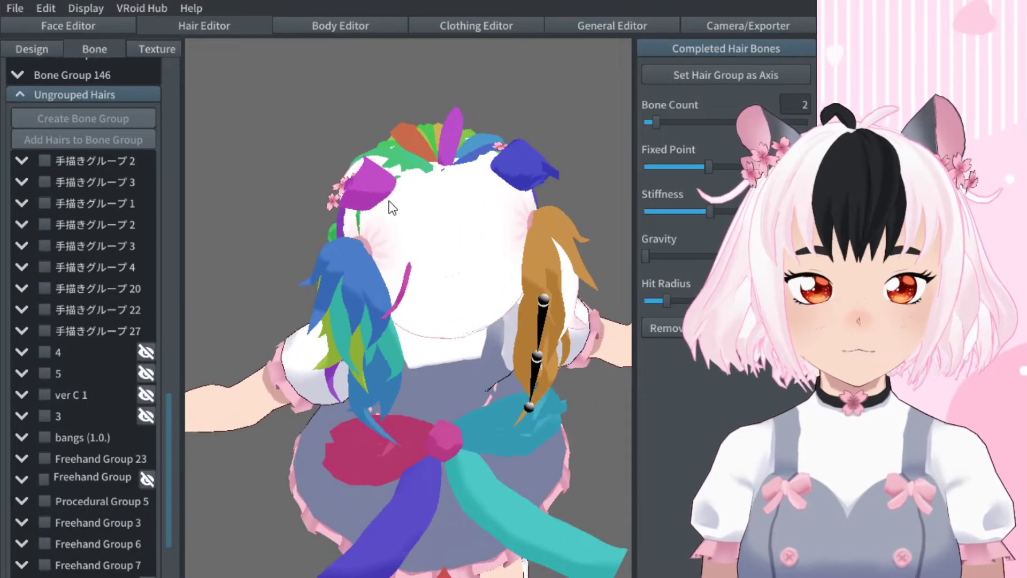
right_drag(489, 325, 489, 293)
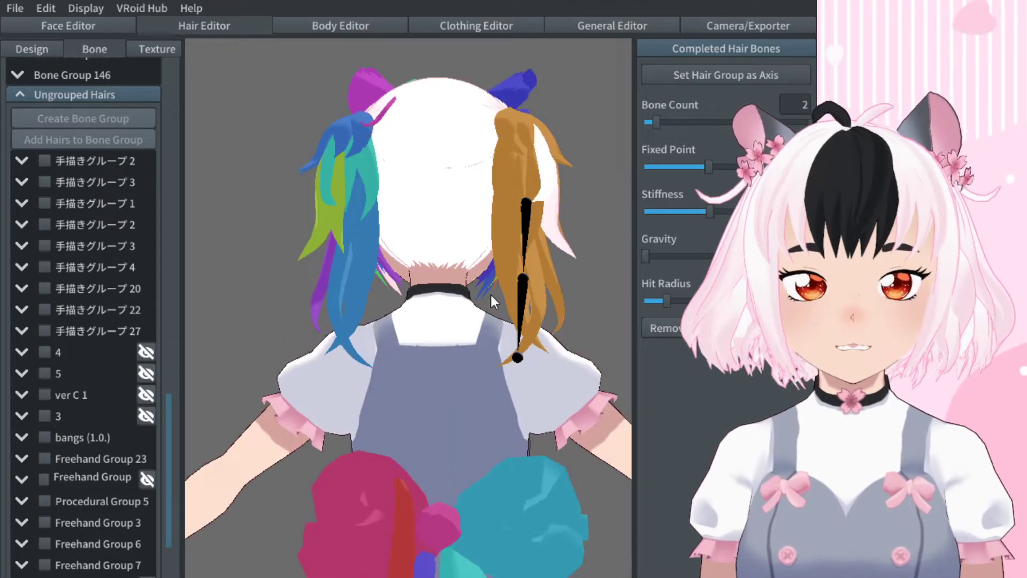
right_drag(429, 177, 410, 251)
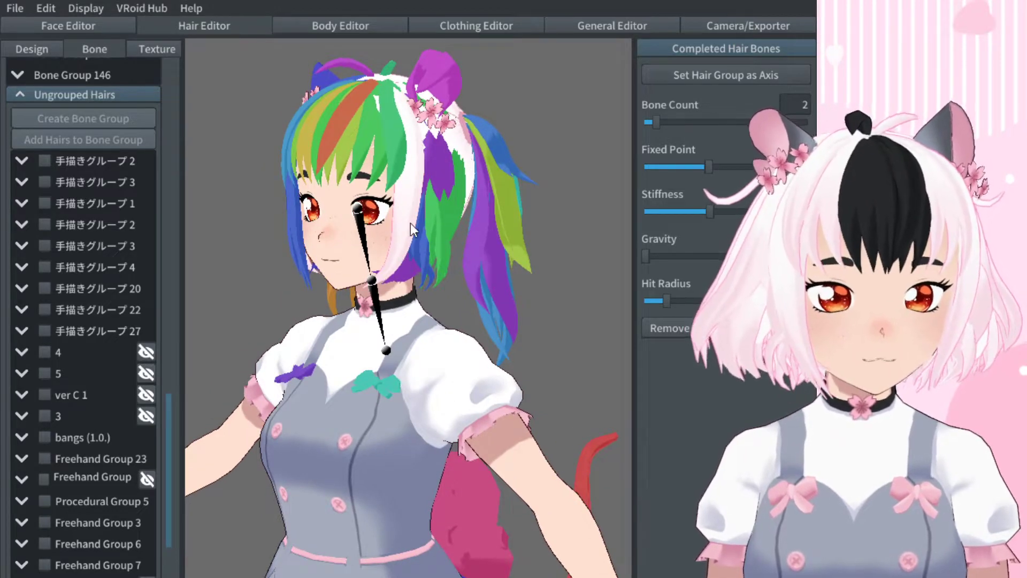
right_drag(397, 264, 377, 255)
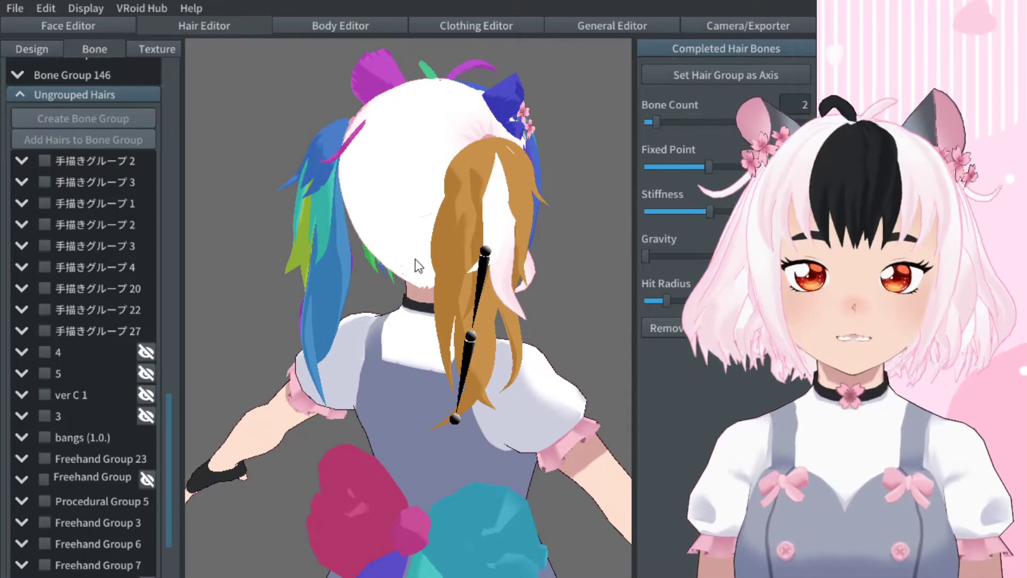
right_drag(398, 254, 428, 248)
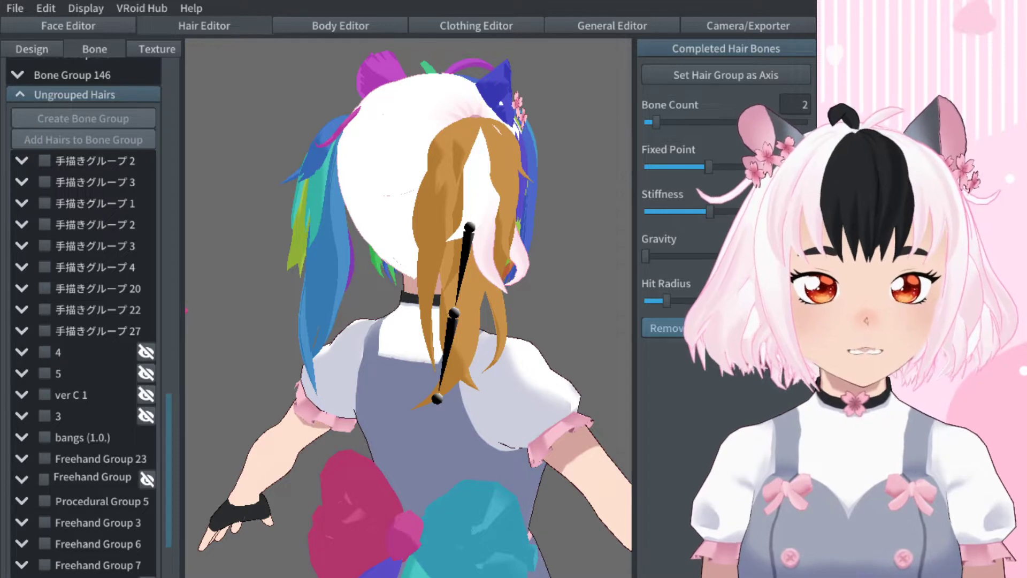
Select further strands in the orange ponytail and remove them from the ponytail's bone group.
click(426, 282)
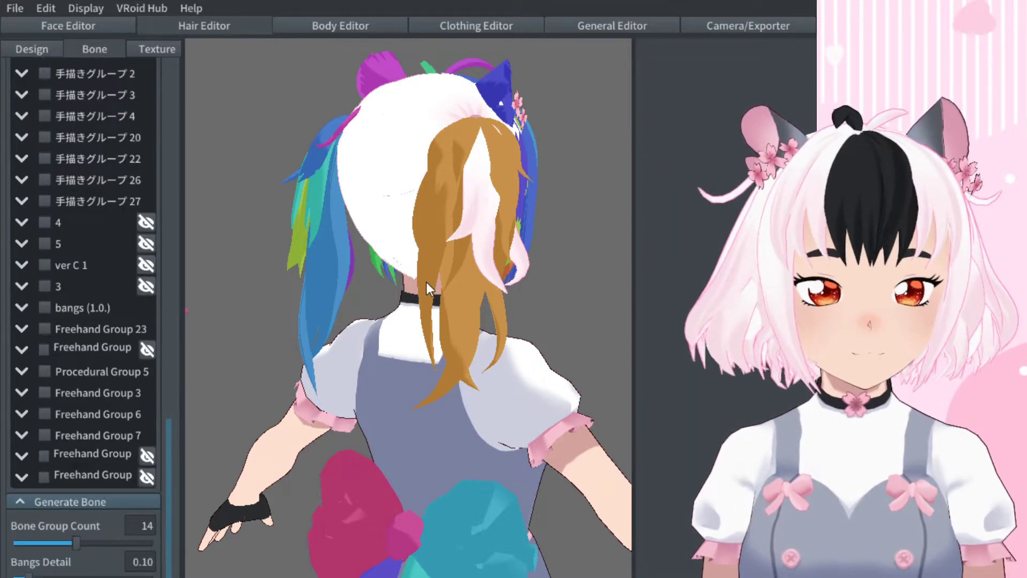
click(478, 309)
right_drag(476, 310, 488, 286)
click(497, 193)
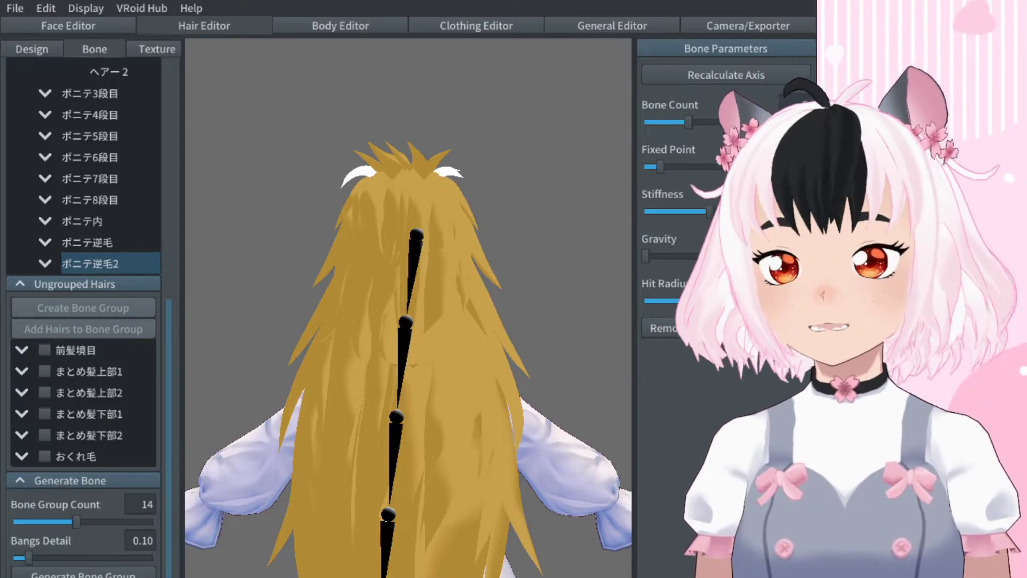
On the model with the single long ponytail, delete bone groups ボーングループ 1, 2, 3 and 4.
drag(169, 347, 195, 100)
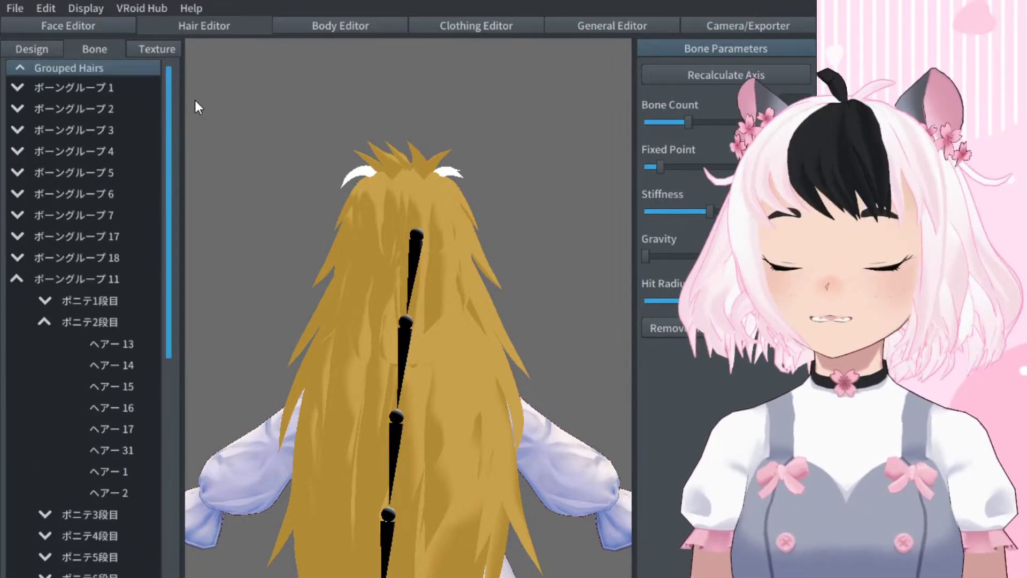
click(71, 94)
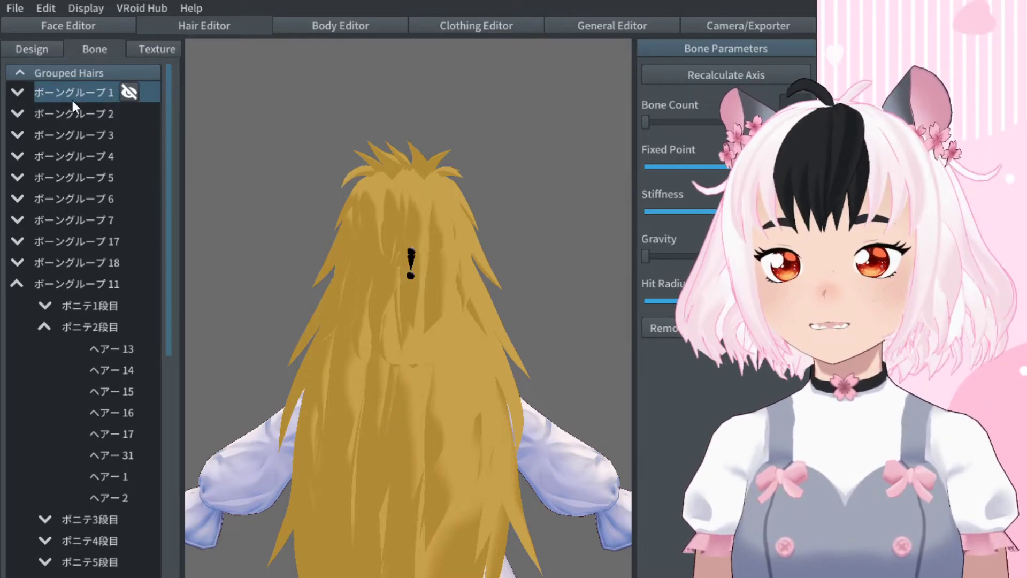
right_click(75, 97)
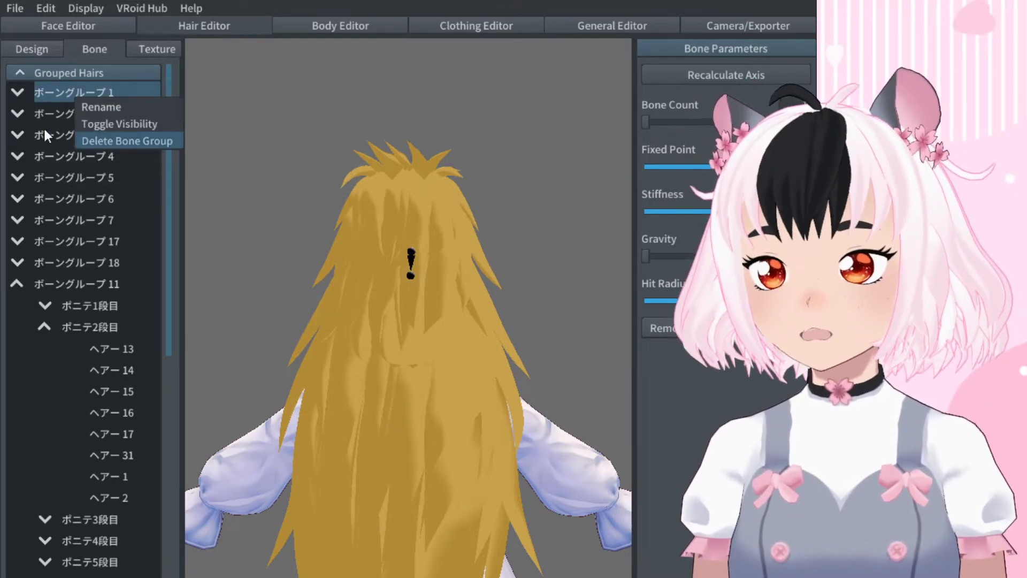
click(105, 142)
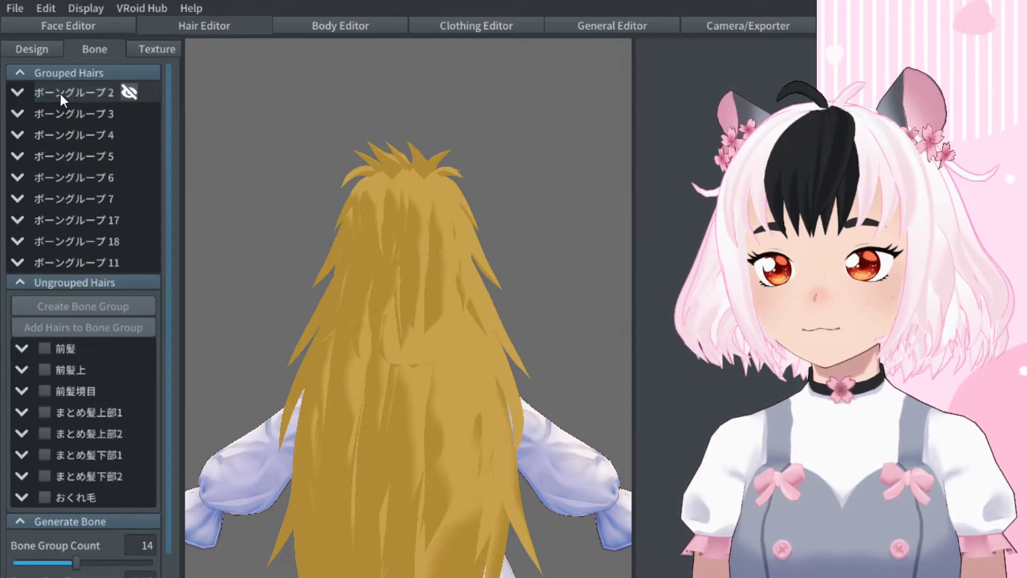
right_click(60, 91)
click(89, 137)
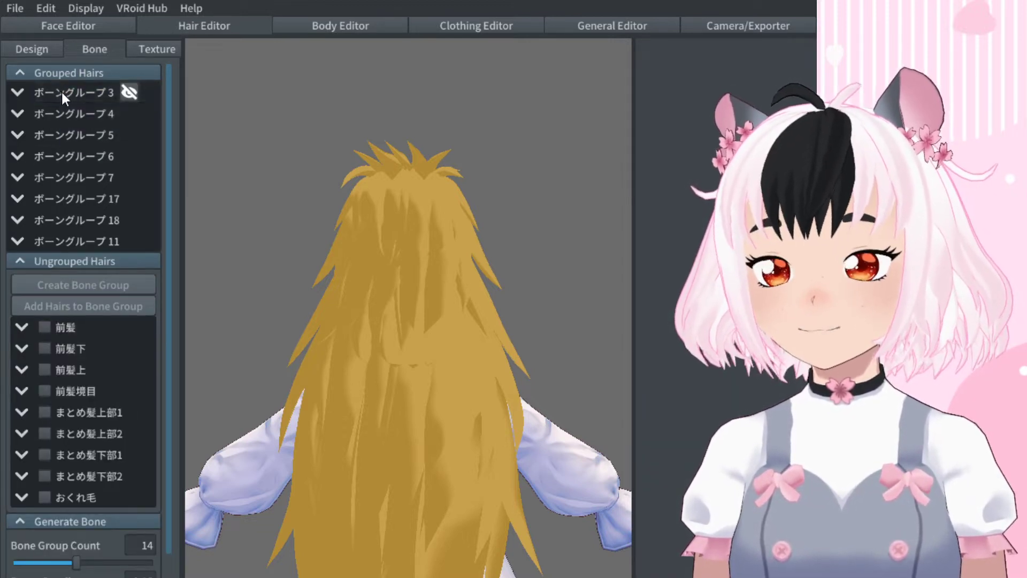
right_click(62, 92)
click(90, 142)
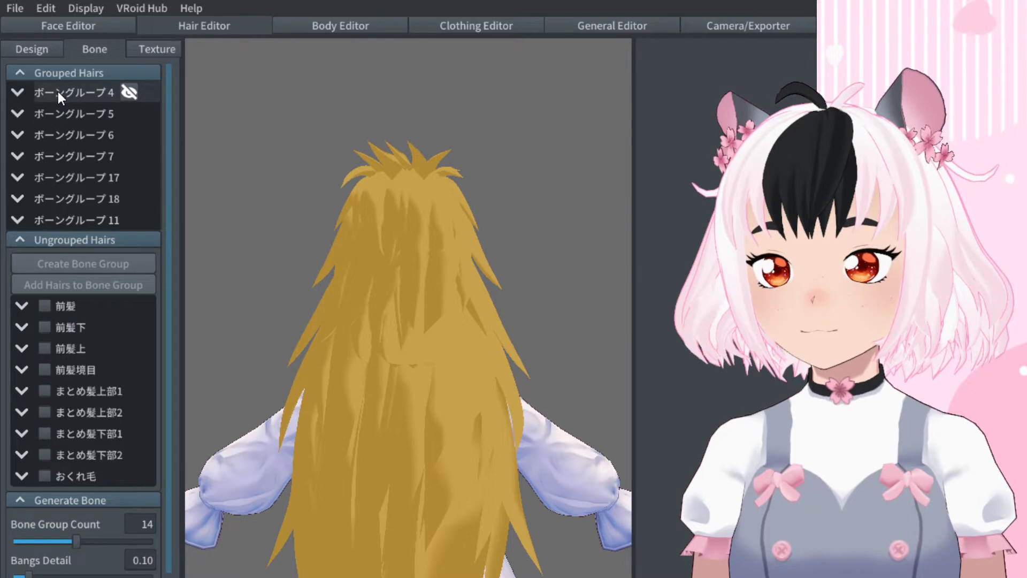
right_click(59, 91)
click(86, 134)
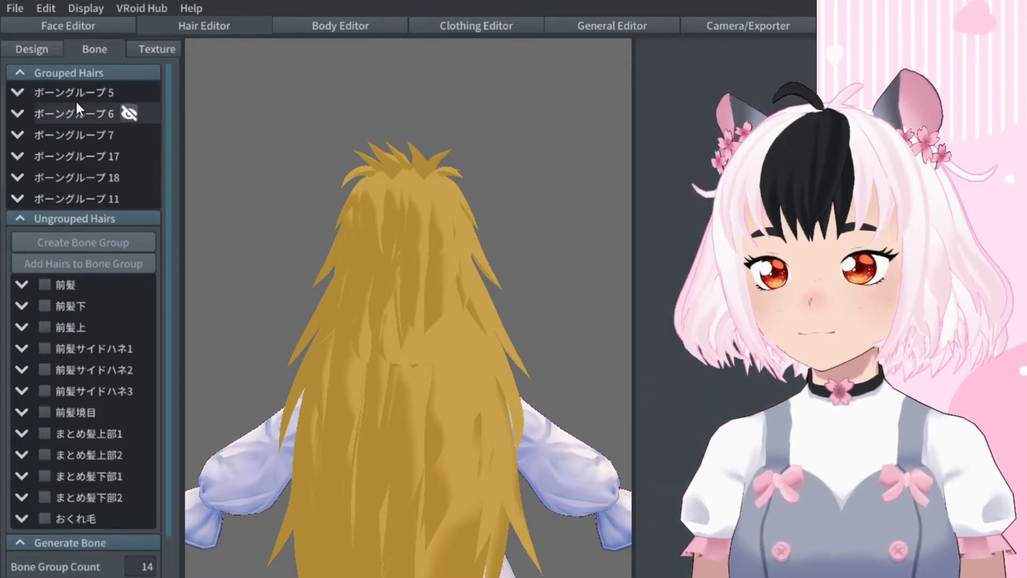
Delete bone groups ボーングループ 5, 6 and 7 from the grouped hairs.
click(76, 90)
right_click(76, 91)
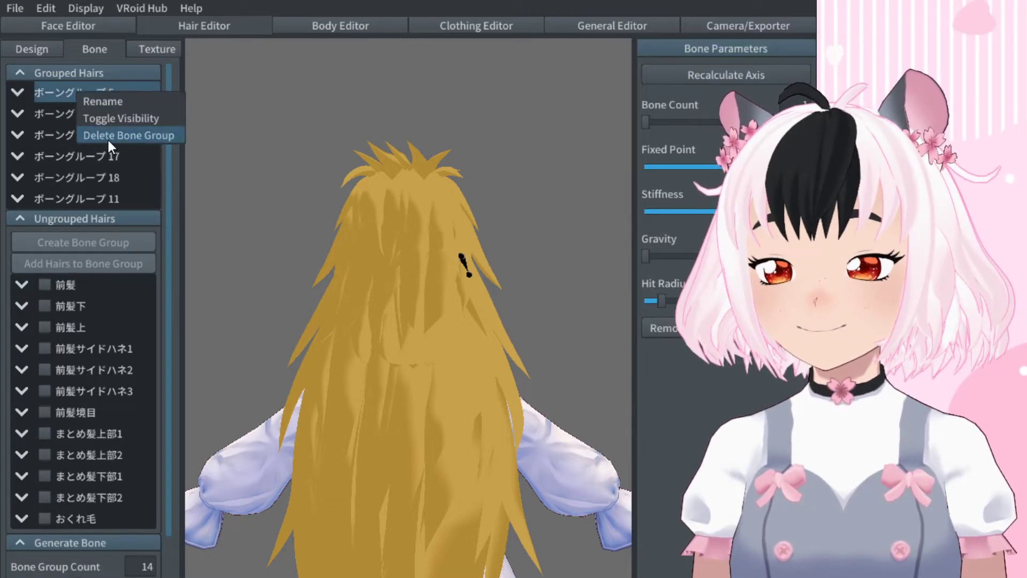
click(108, 141)
click(65, 89)
right_click(68, 94)
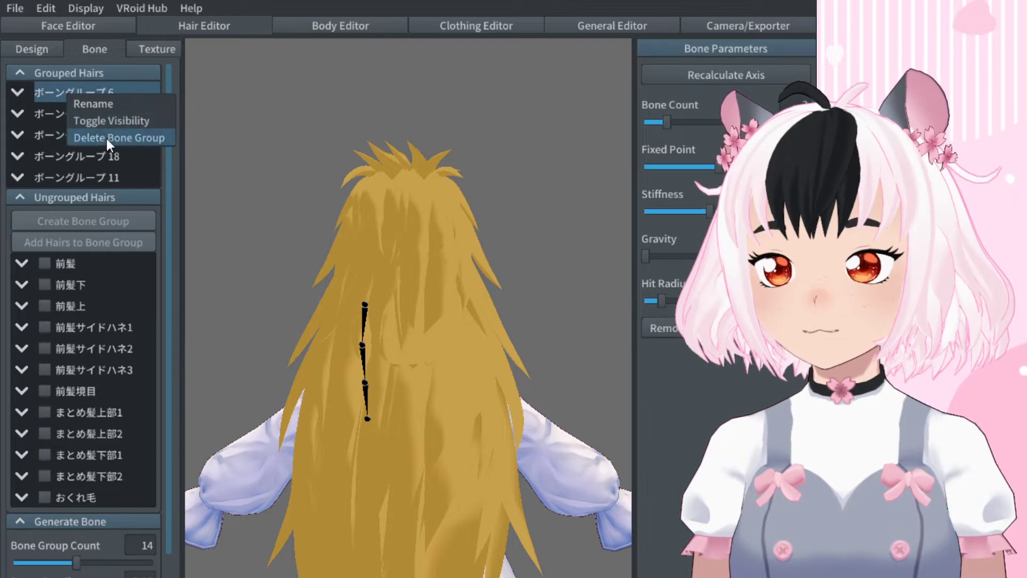
click(106, 139)
click(64, 94)
right_click(63, 95)
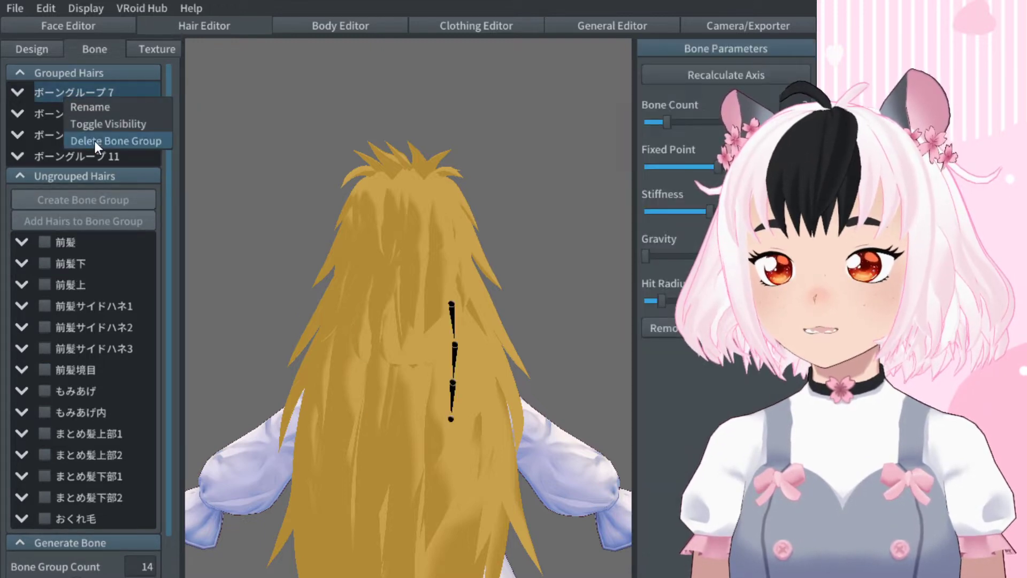
click(95, 141)
Delete the remaining bone groups ボーングループ 17, 18 and 11 so that all hair is ungrouped.
click(72, 96)
right_click(73, 97)
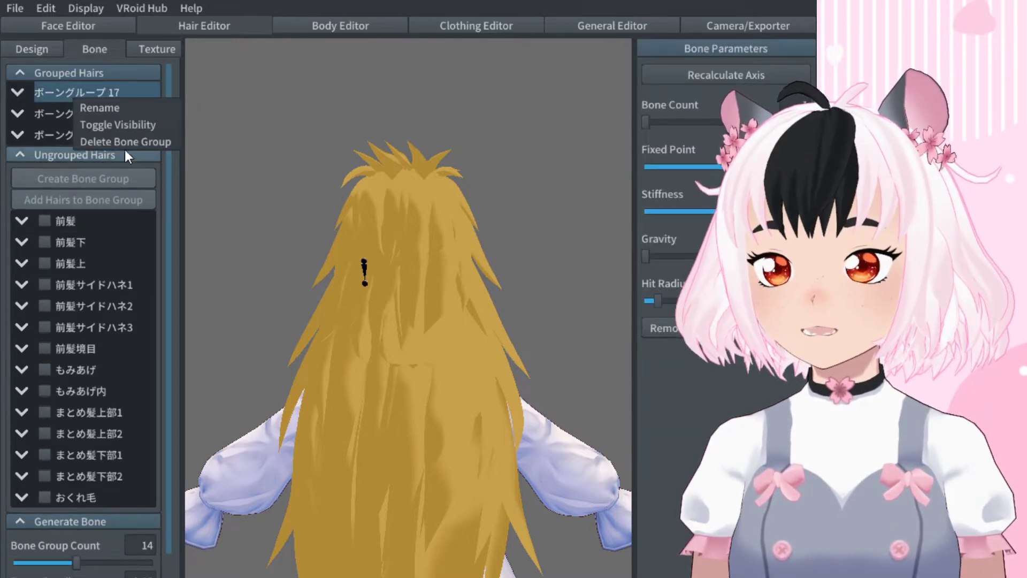
click(123, 141)
click(55, 93)
right_click(59, 94)
click(96, 140)
click(62, 90)
right_click(63, 93)
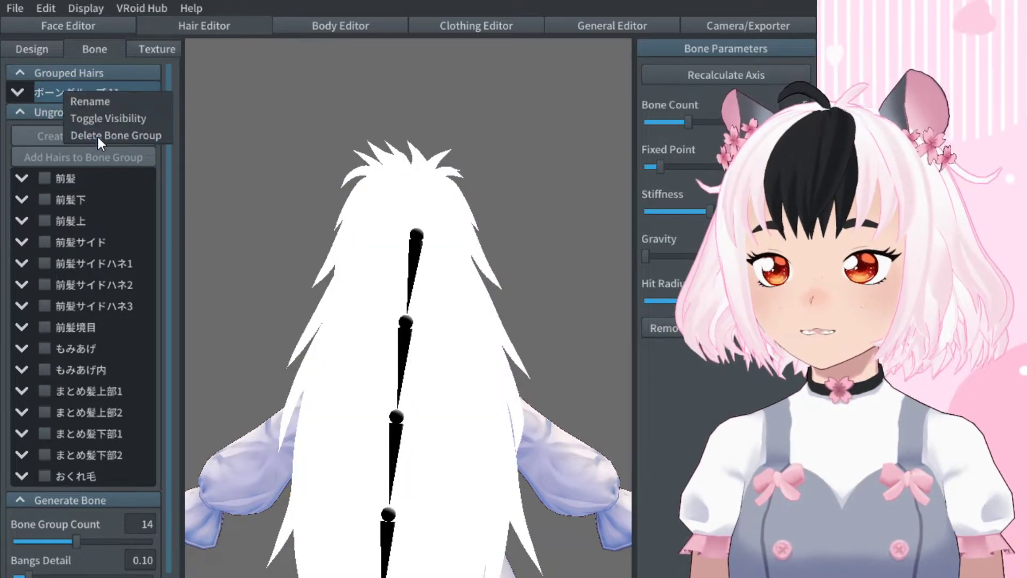
click(104, 138)
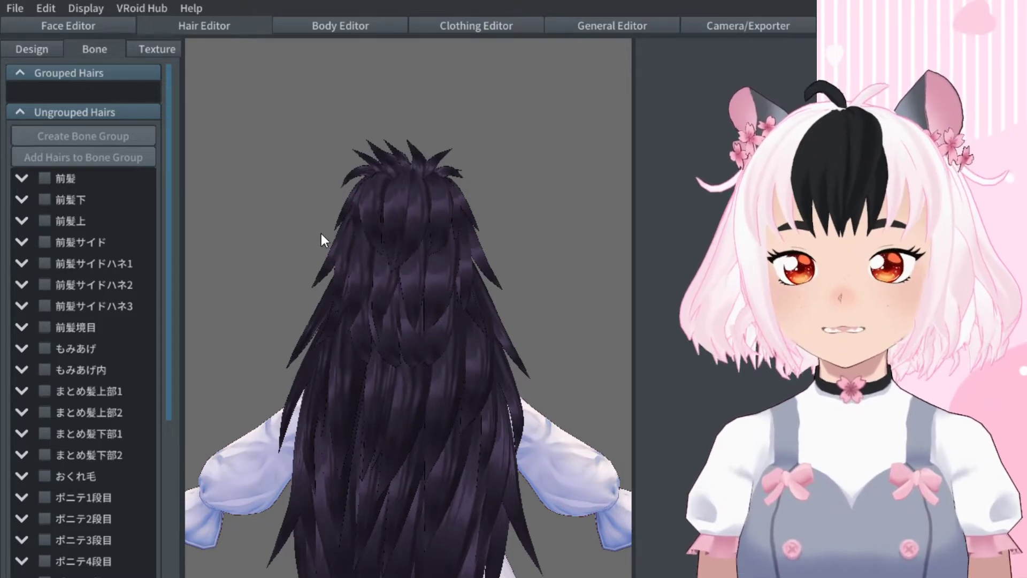
Inspect the long ponytail from the back and side in the hair design view, and return to the bone editor.
click(32, 50)
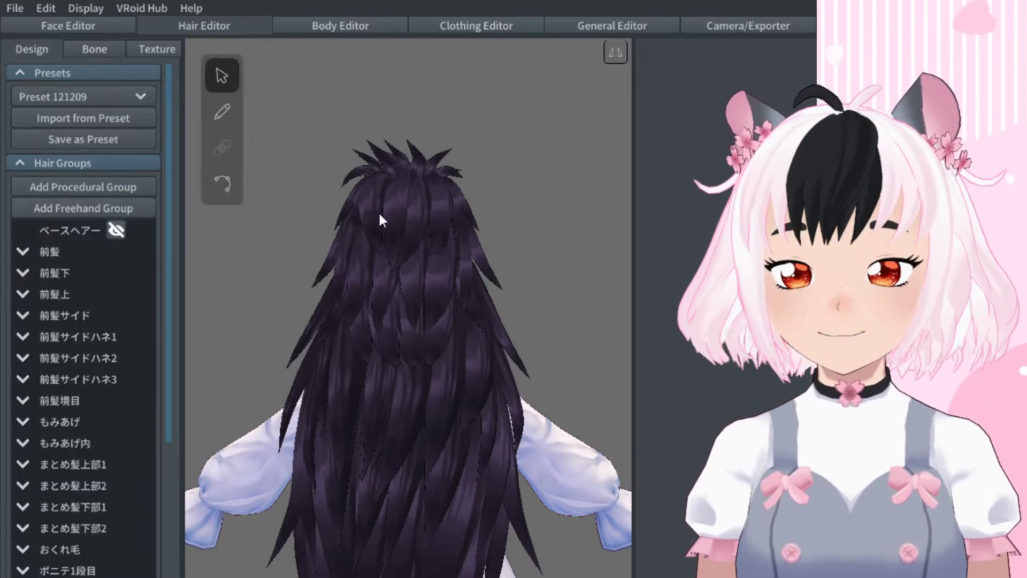
click(475, 292)
click(545, 188)
right_drag(546, 188, 166, 170)
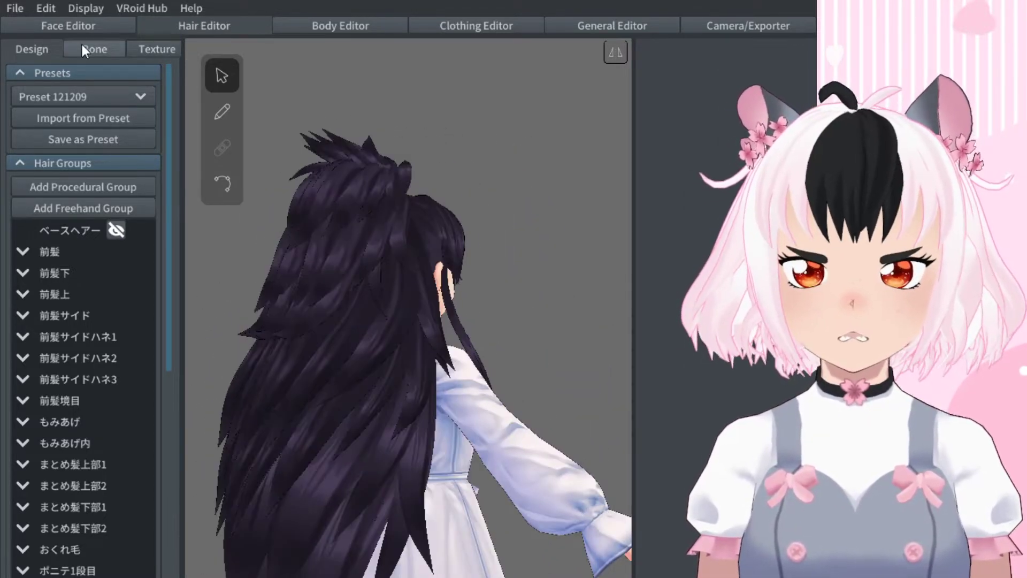
click(106, 49)
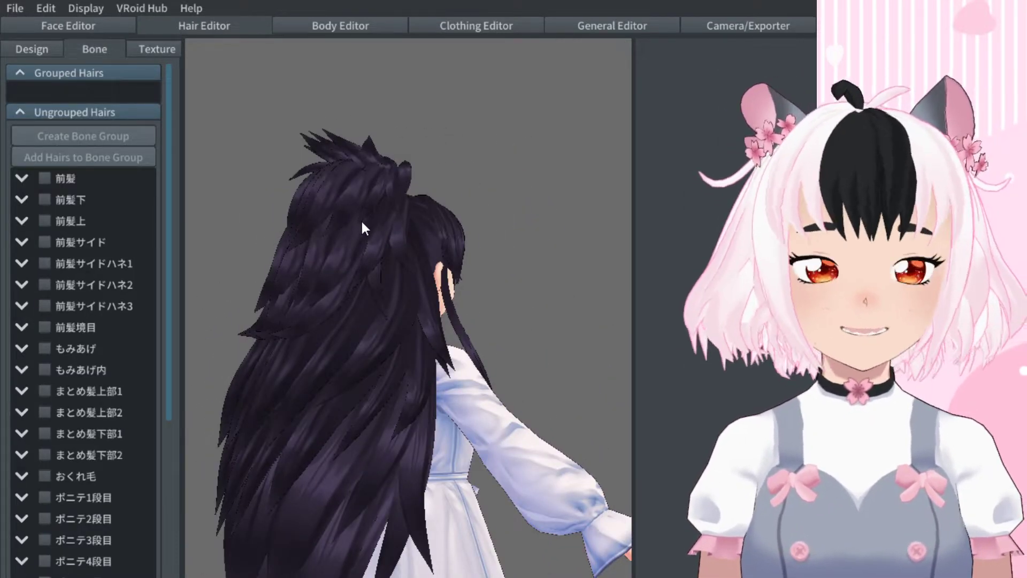
right_drag(362, 222, 414, 222)
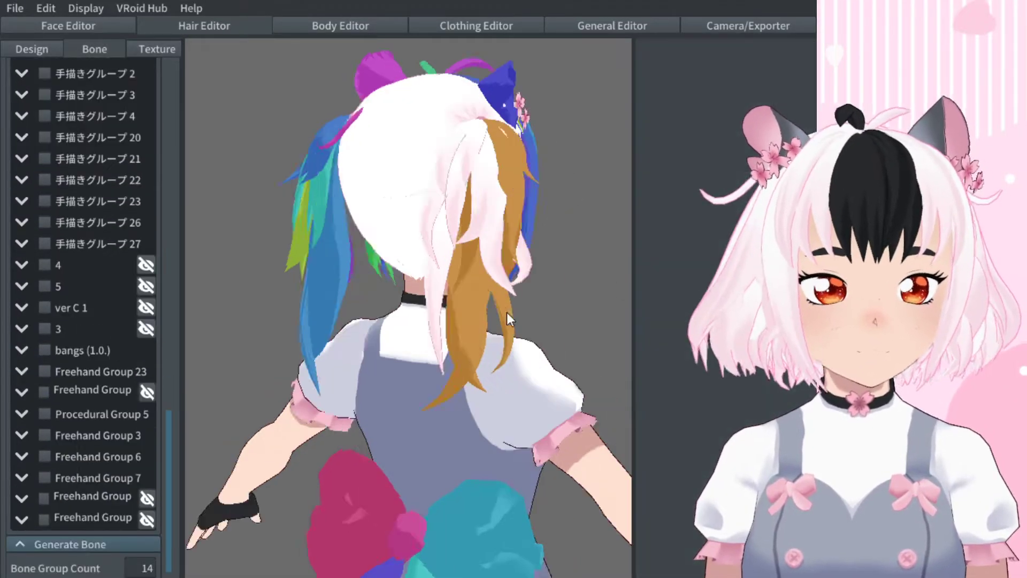
On the twin-tail model, view the partly ungrouped orange ponytail from the side and select the orange bow by the arm.
right_drag(506, 312, 390, 378)
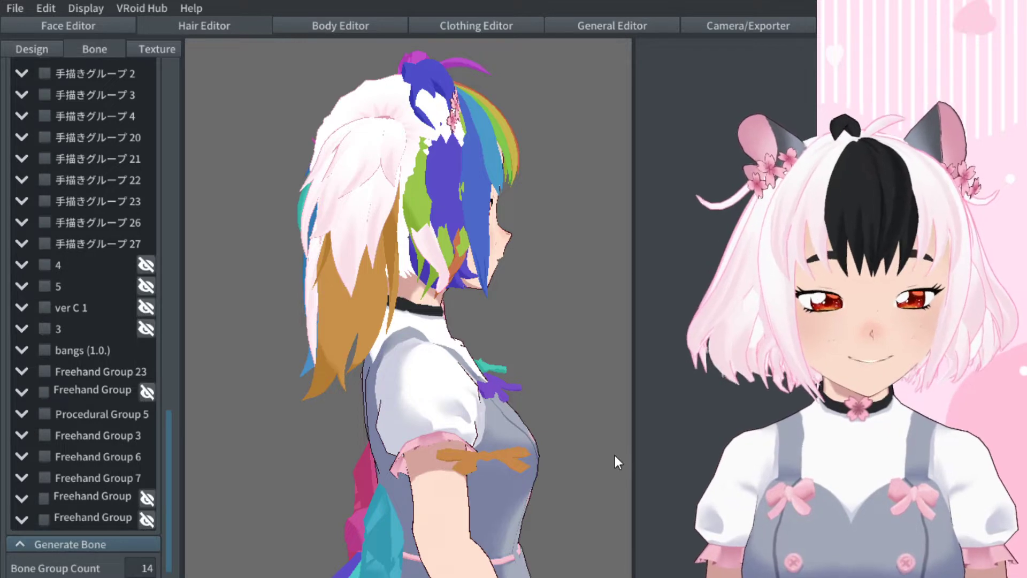
click(535, 440)
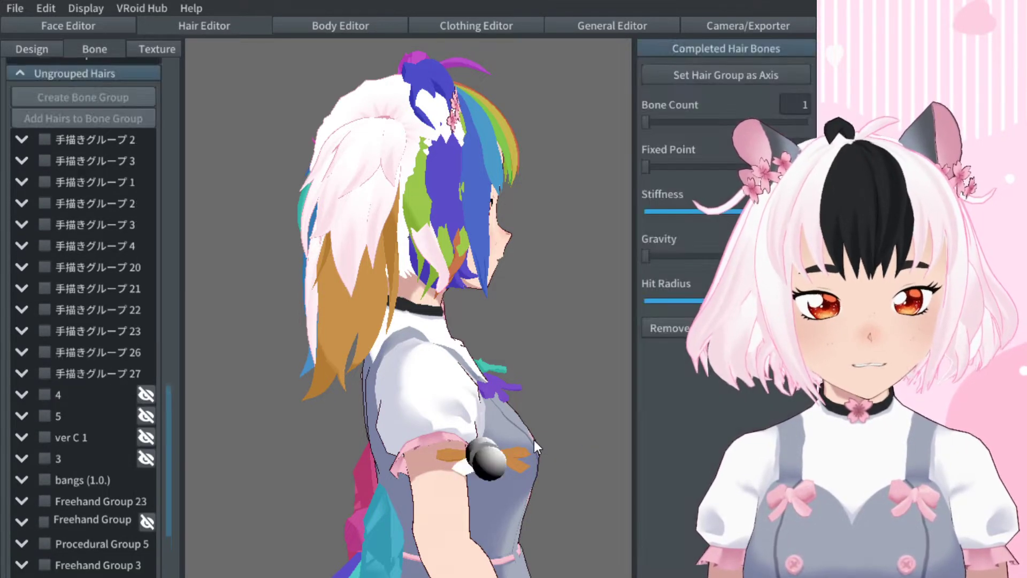
Ungroup the remaining orange strands at the back of the ponytail by removing their bone groups.
right_drag(533, 440, 515, 445)
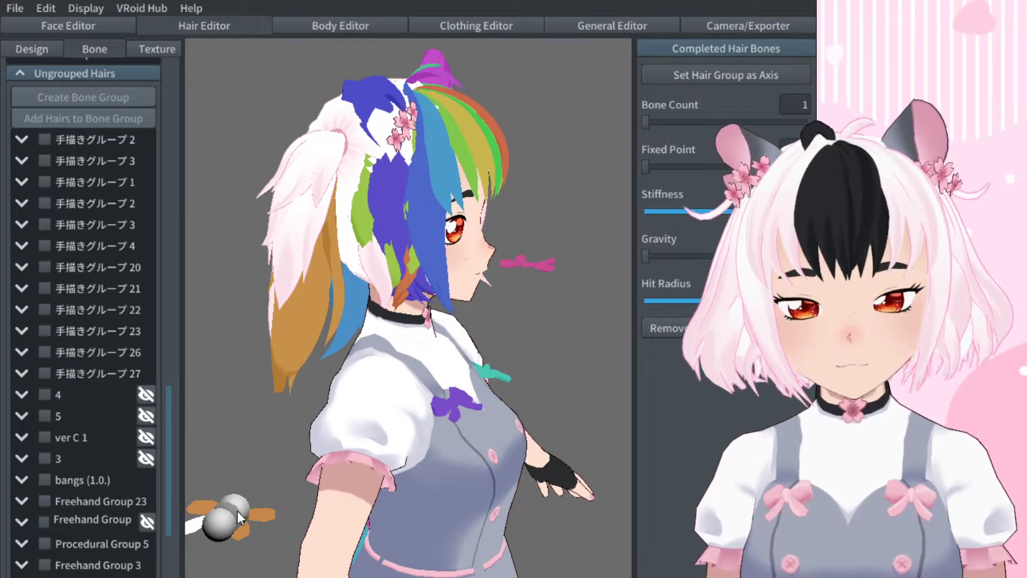
right_drag(227, 333, 292, 433)
right_drag(229, 550, 527, 309)
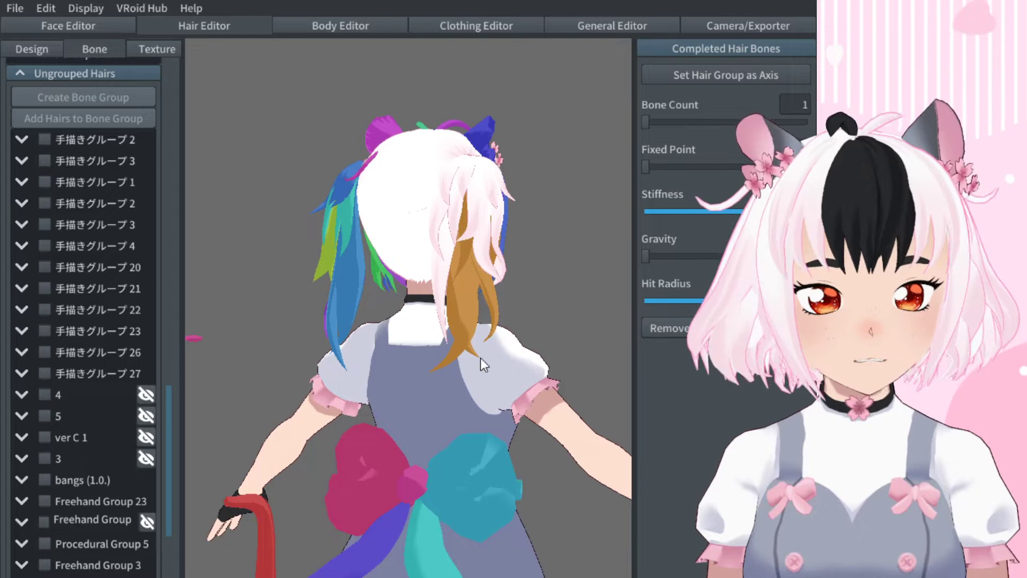
click(471, 299)
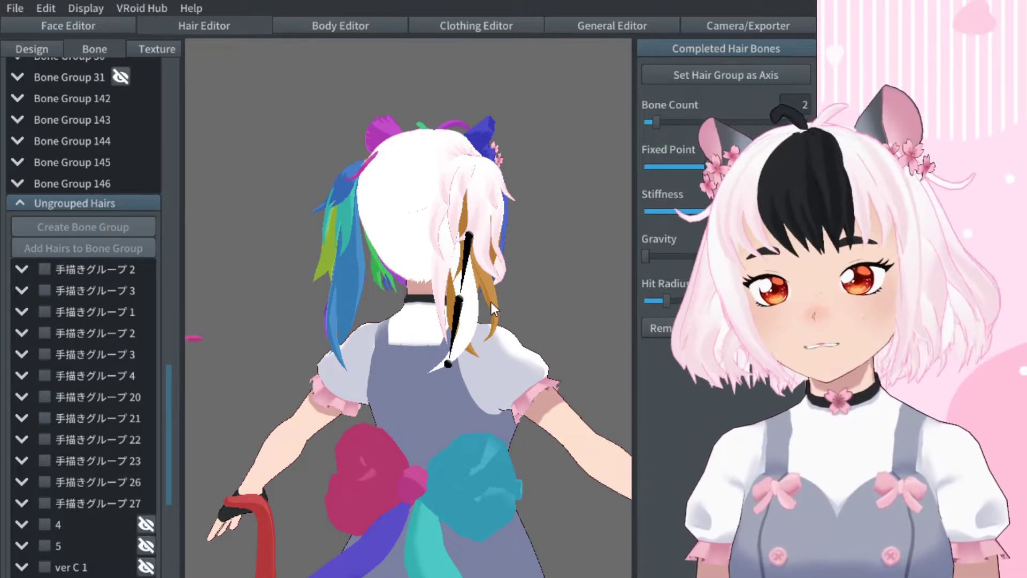
click(675, 329)
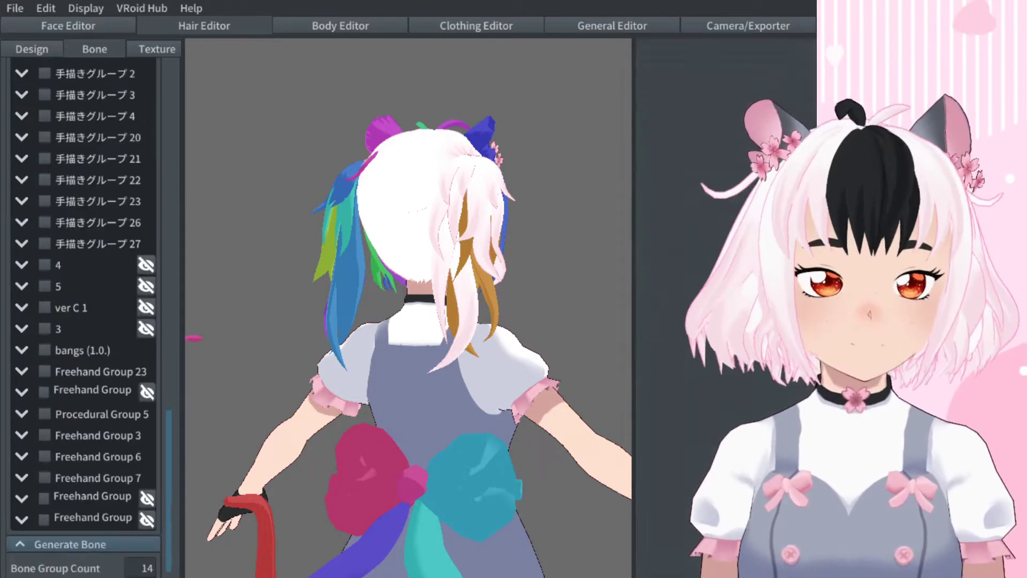
Select the four top-layer strands ヘアー 254, 255, 256 and 257 of 手描きグループ 21 on the ungrouped ponytail.
right_drag(616, 321, 333, 248)
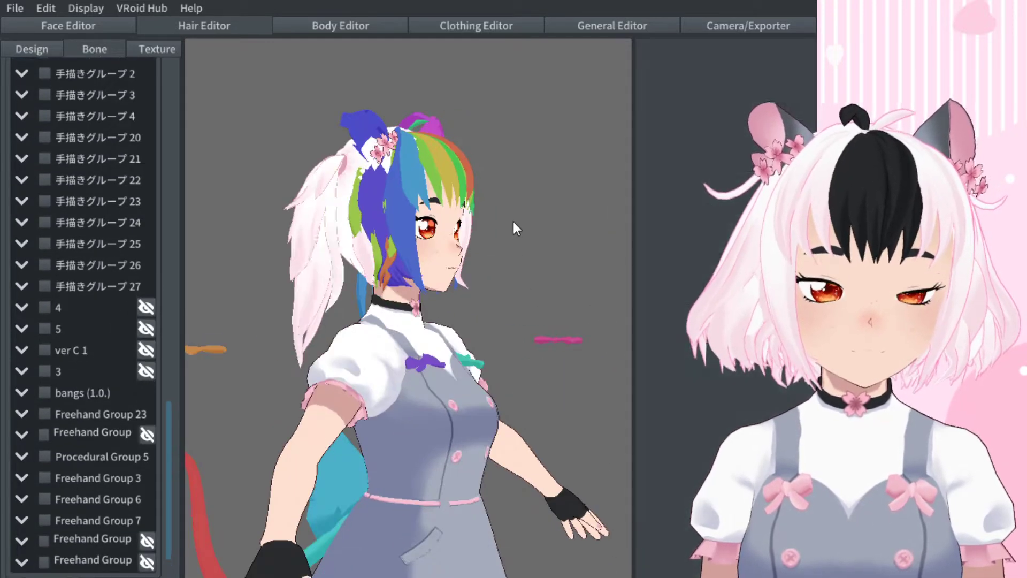
right_drag(513, 221, 501, 291)
right_drag(357, 241, 380, 270)
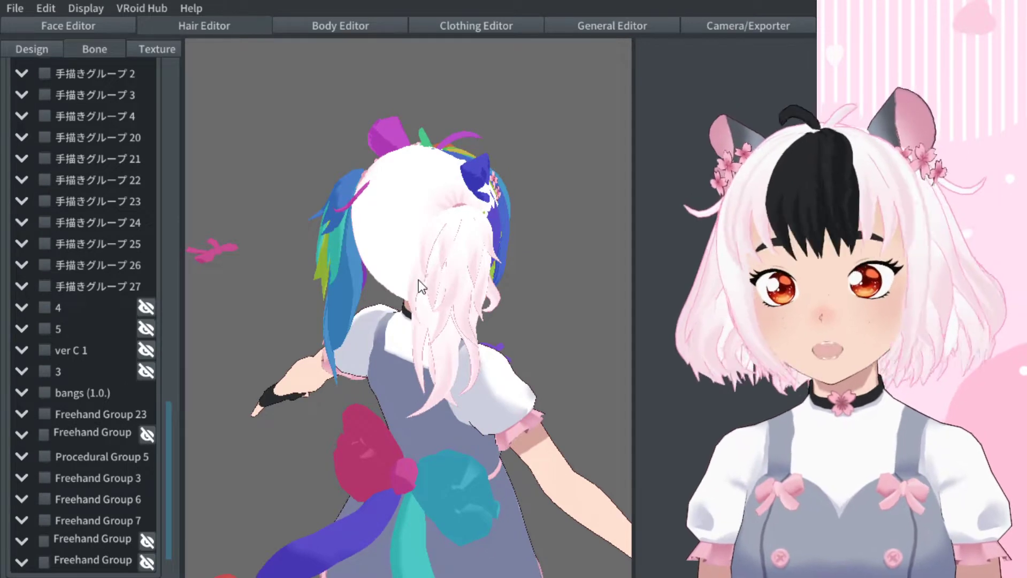
scroll(445, 279, up, 5)
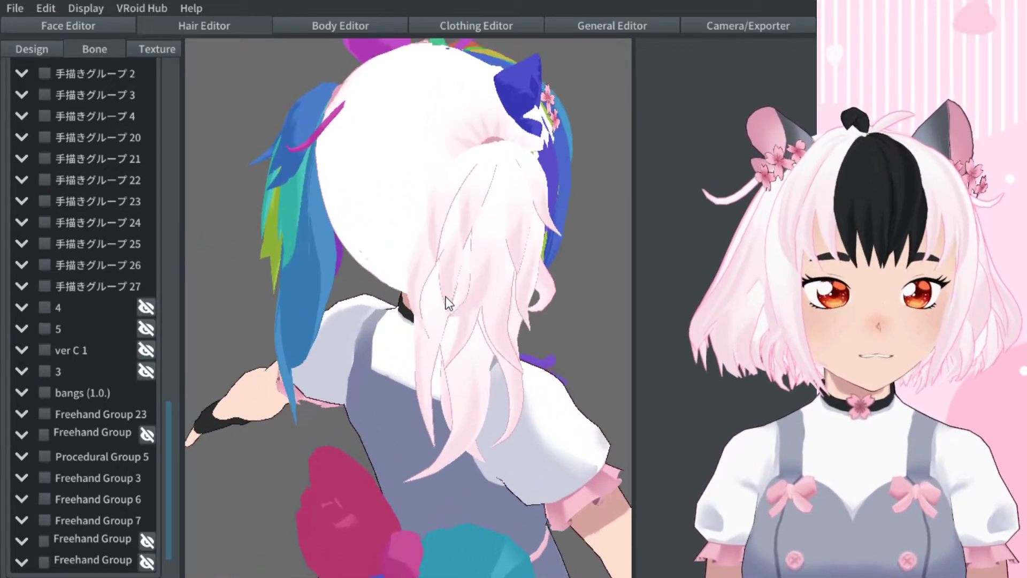
right_drag(447, 296, 425, 340)
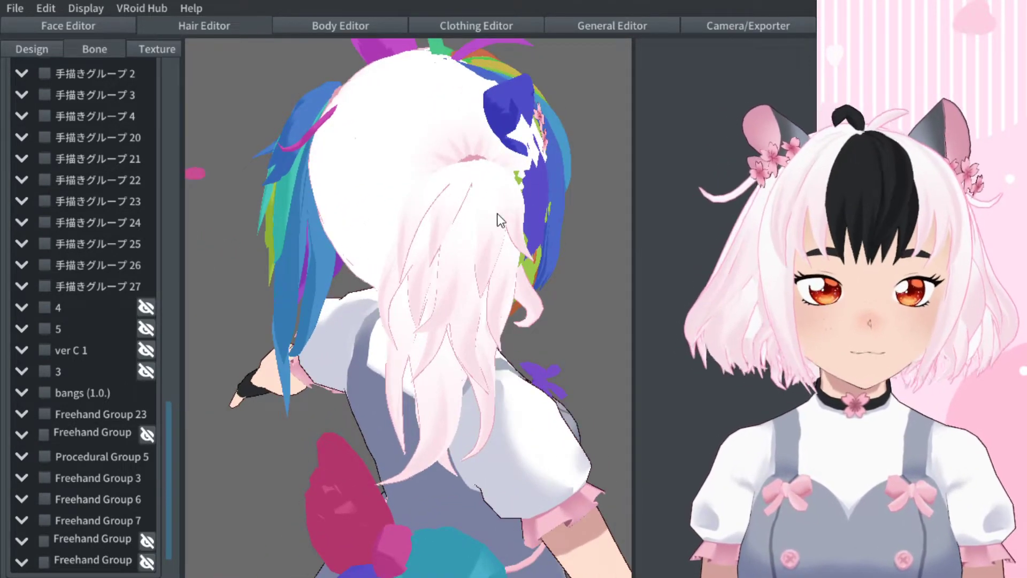
click(510, 205)
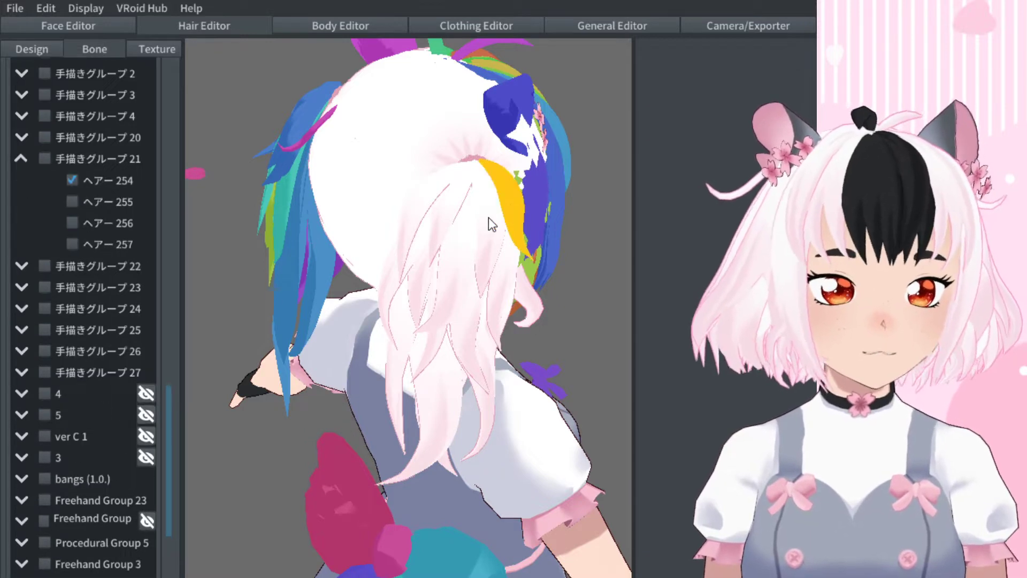
ctrl+click(487, 217)
ctrl+click(423, 203)
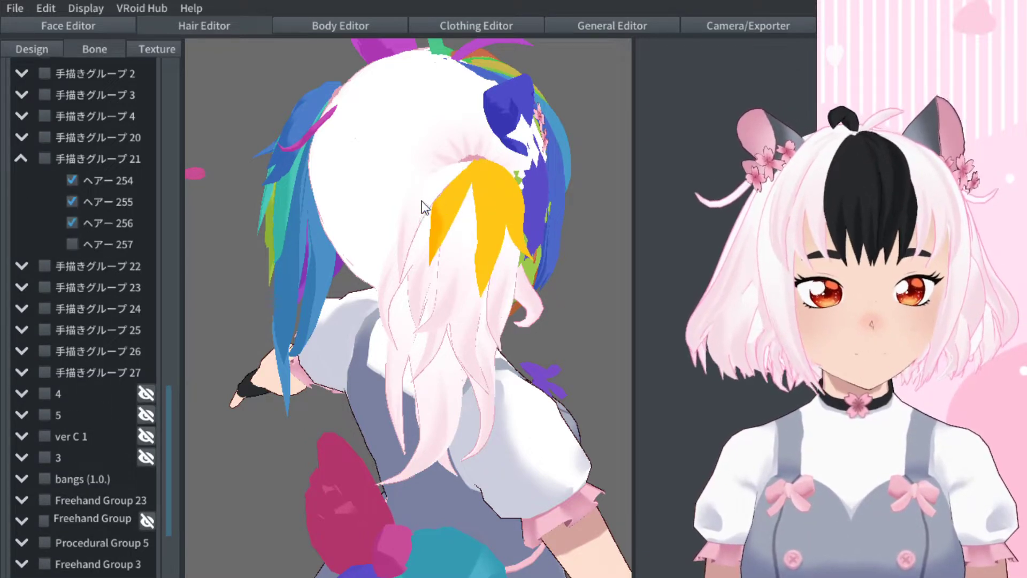
ctrl+click(412, 267)
right_drag(454, 298, 417, 284)
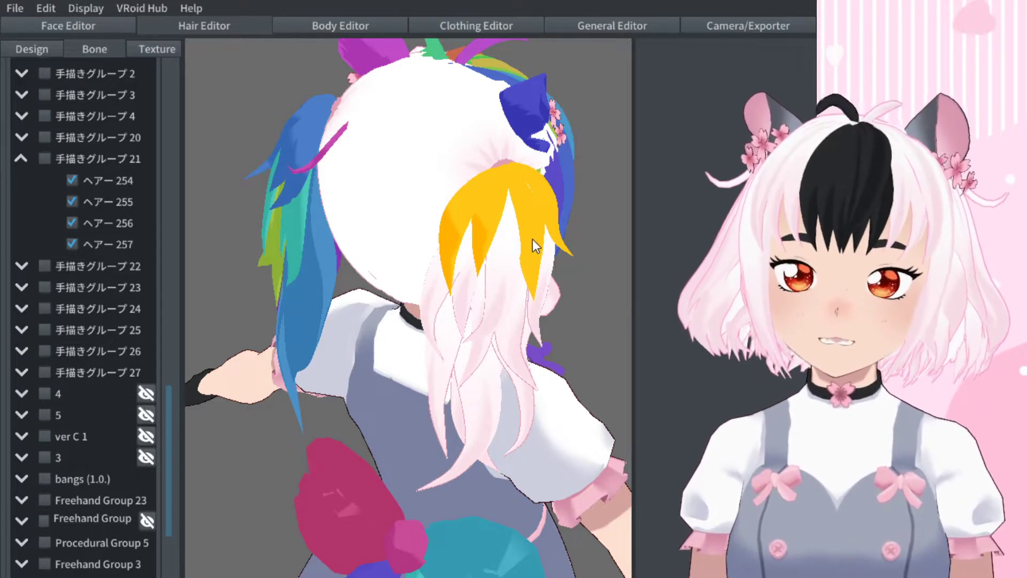
Create a bone group from the four selected top-layer ponytail strands.
mouse_move(144, 158)
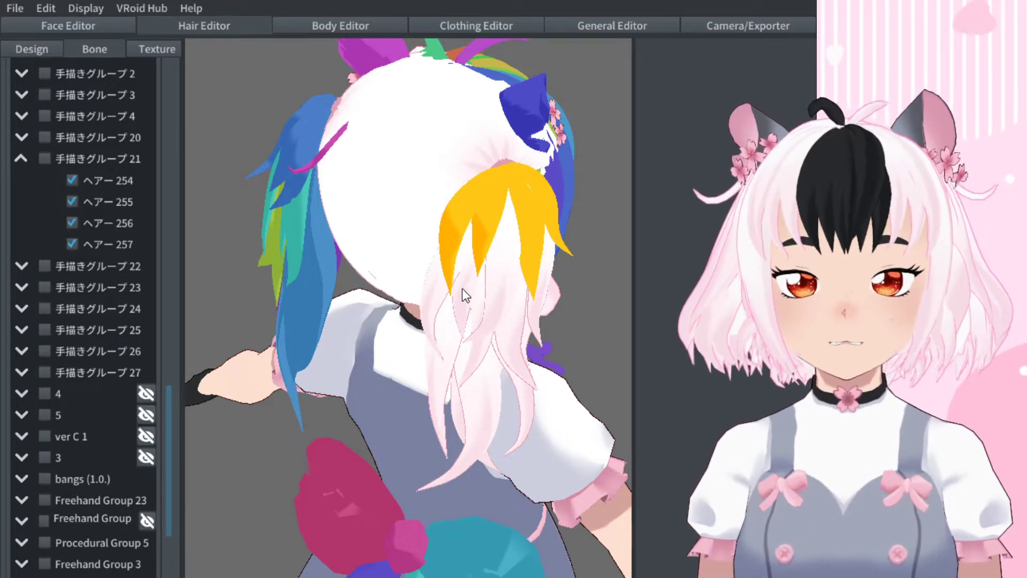
scroll(106, 235, down, 4)
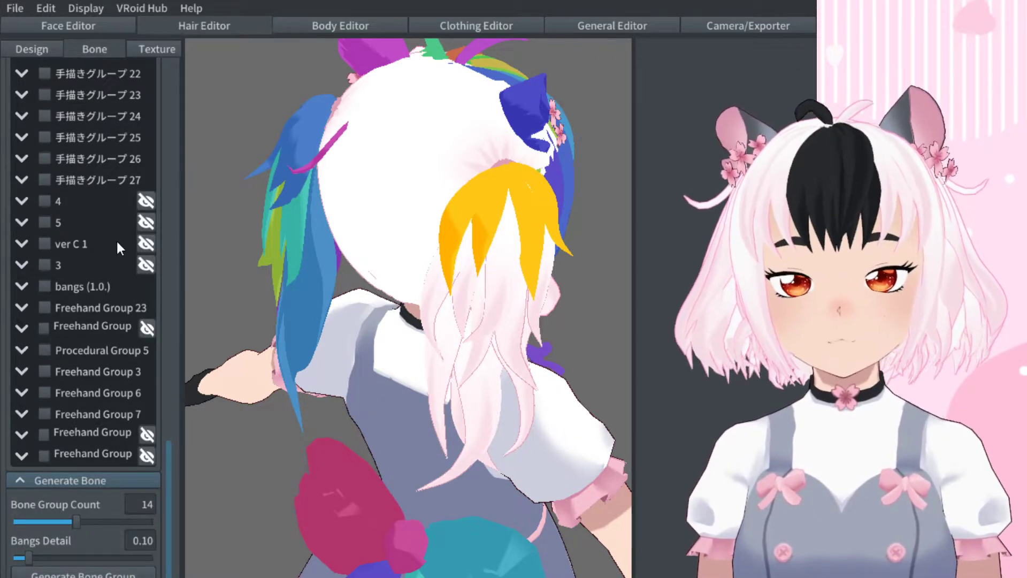
scroll(106, 247, up, 8)
drag(104, 261, 82, 304)
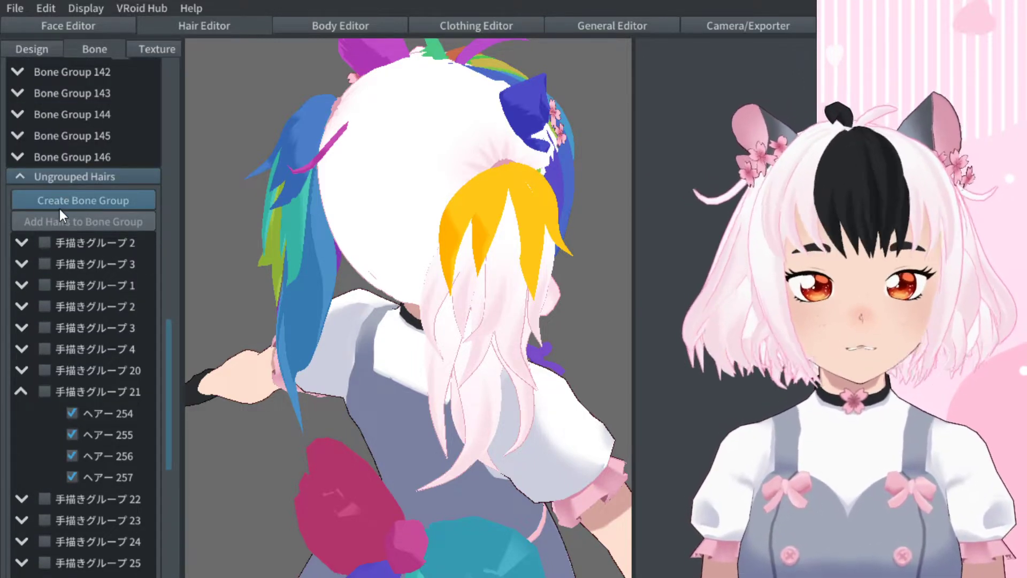
right_drag(546, 185, 541, 205)
click(143, 199)
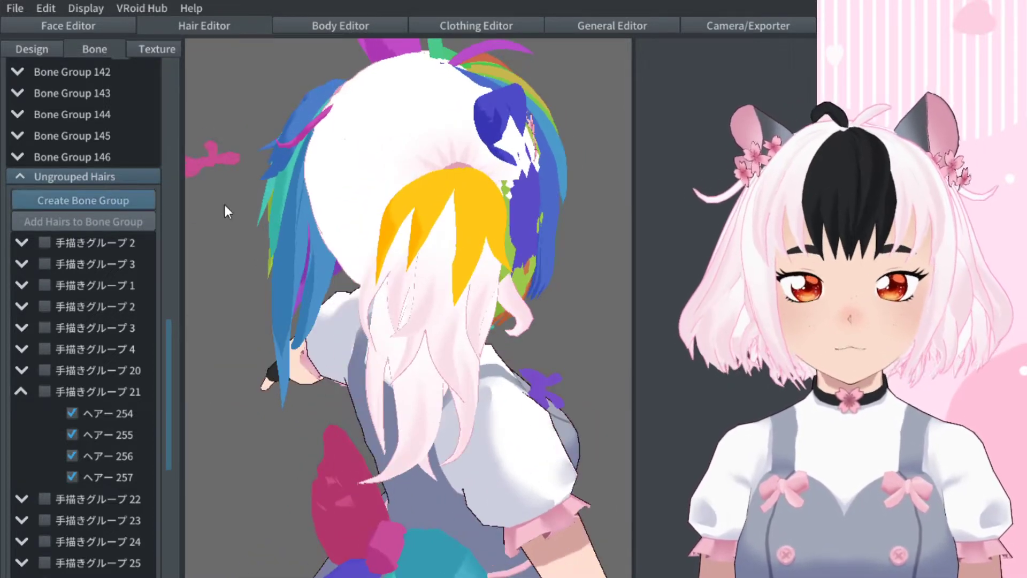
click(417, 205)
Preview the twin tails from behind with the Walking and Running animations, and return to Standby 0.
right_drag(489, 240, 482, 239)
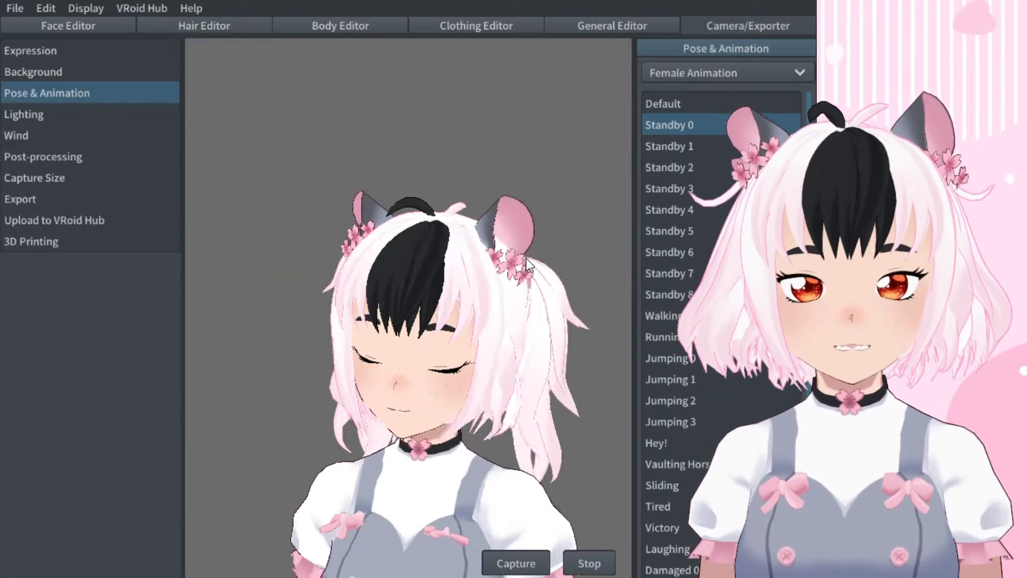
right_drag(527, 263, 403, 270)
click(667, 316)
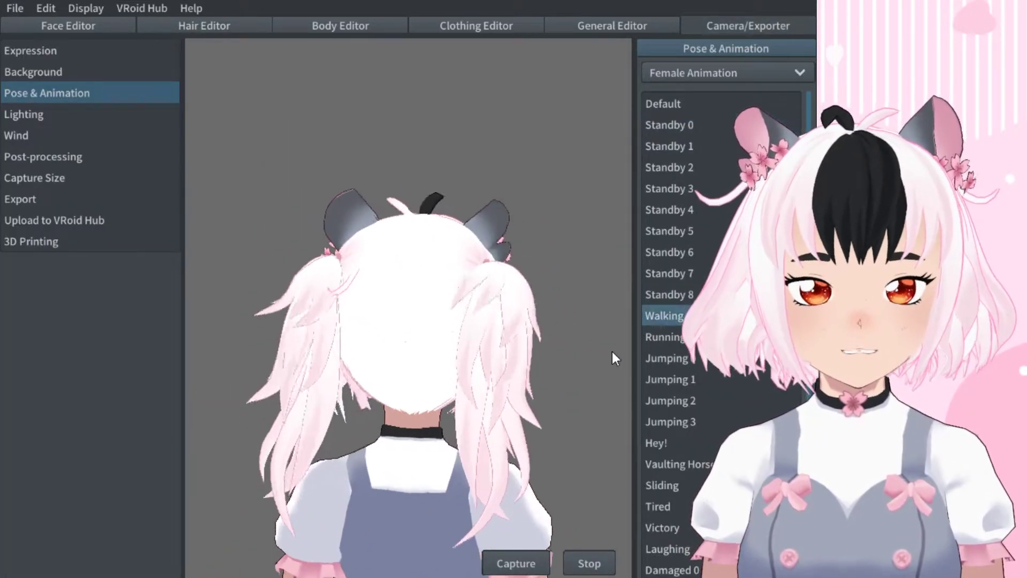
click(657, 337)
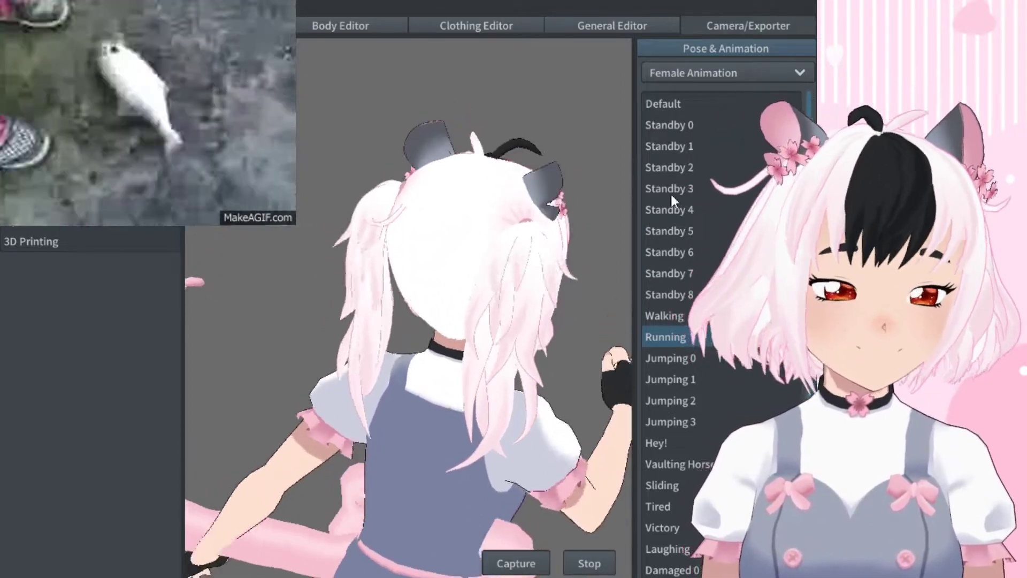
click(672, 124)
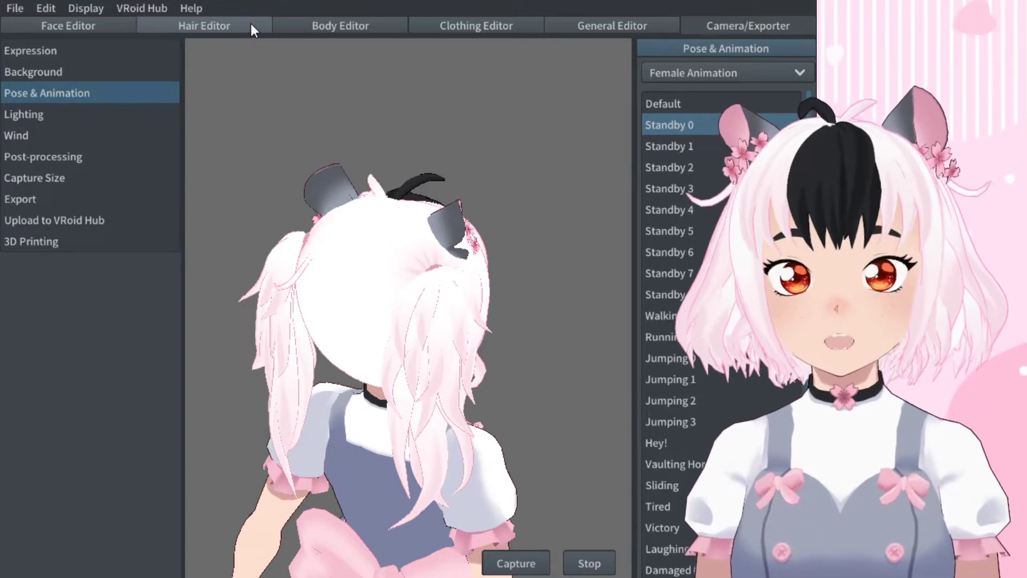
Reopen the hair bone editor and set the Bone Count of the new top-layer ponytail group to 2.
click(250, 25)
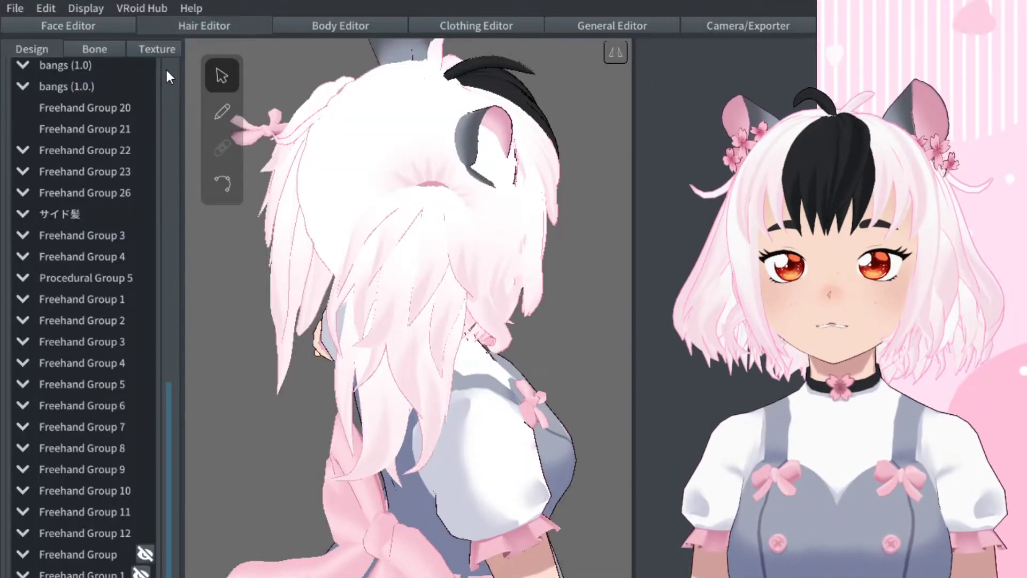
click(100, 46)
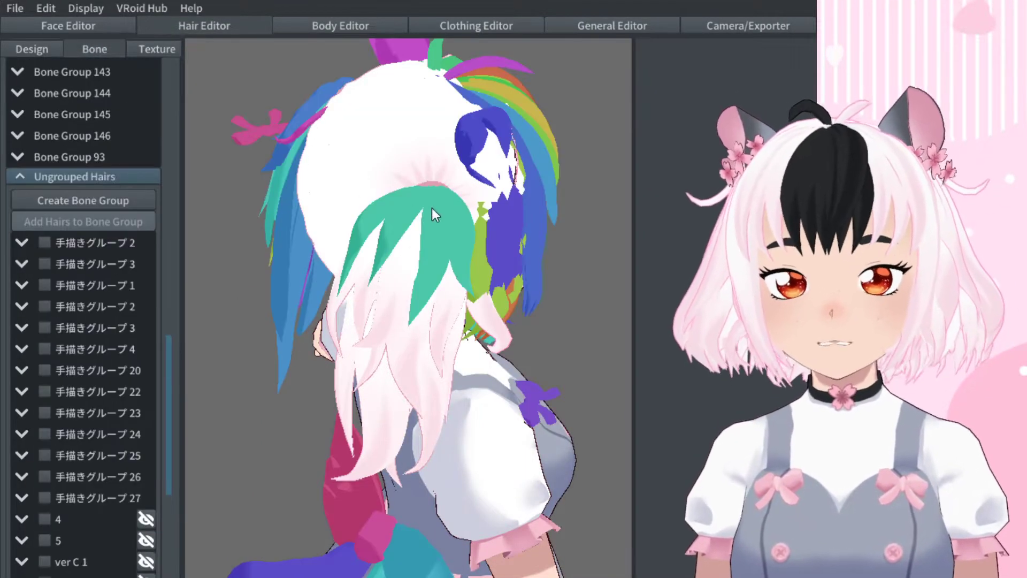
click(497, 272)
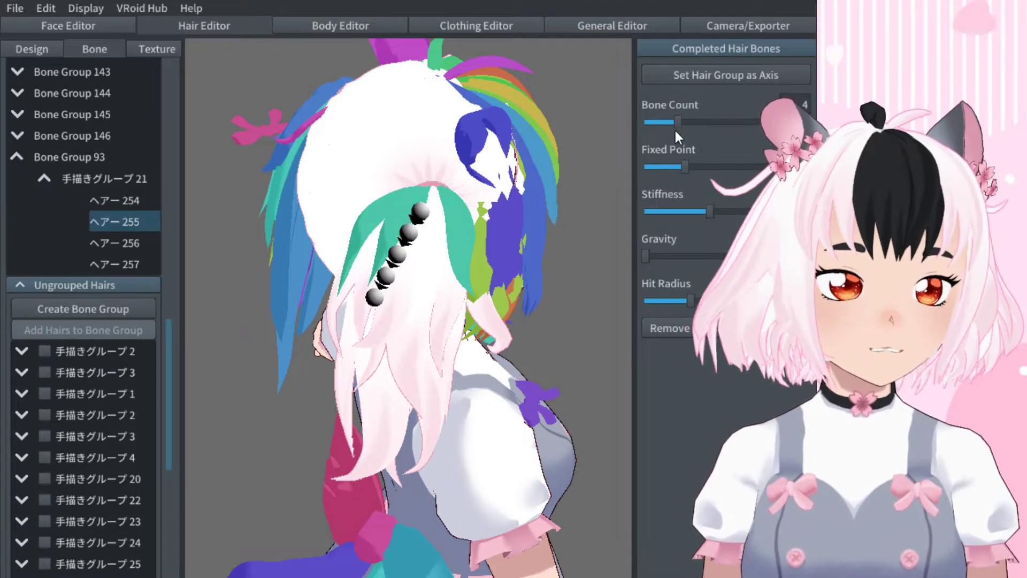
drag(676, 124, 659, 123)
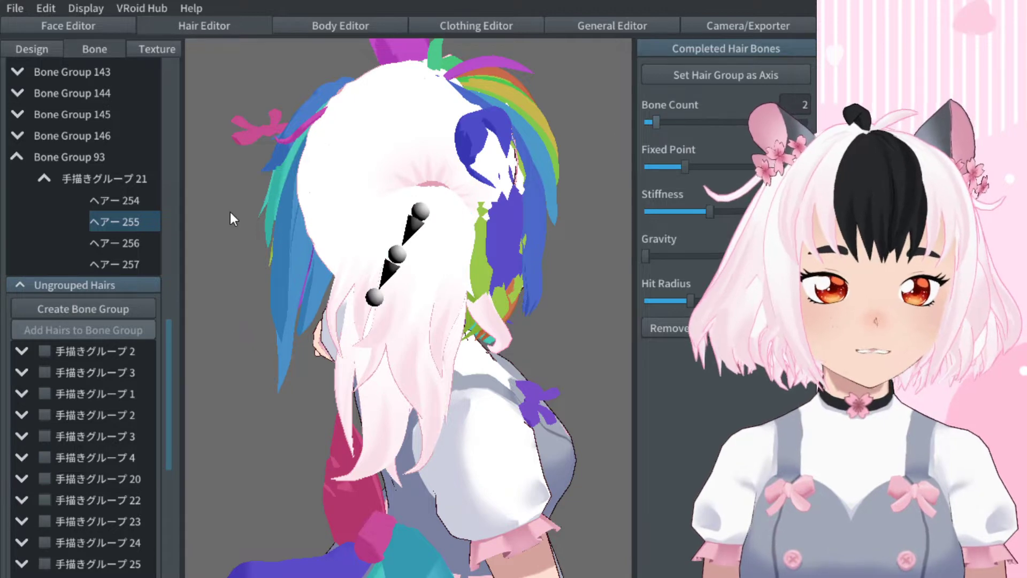
right_drag(231, 213, 270, 206)
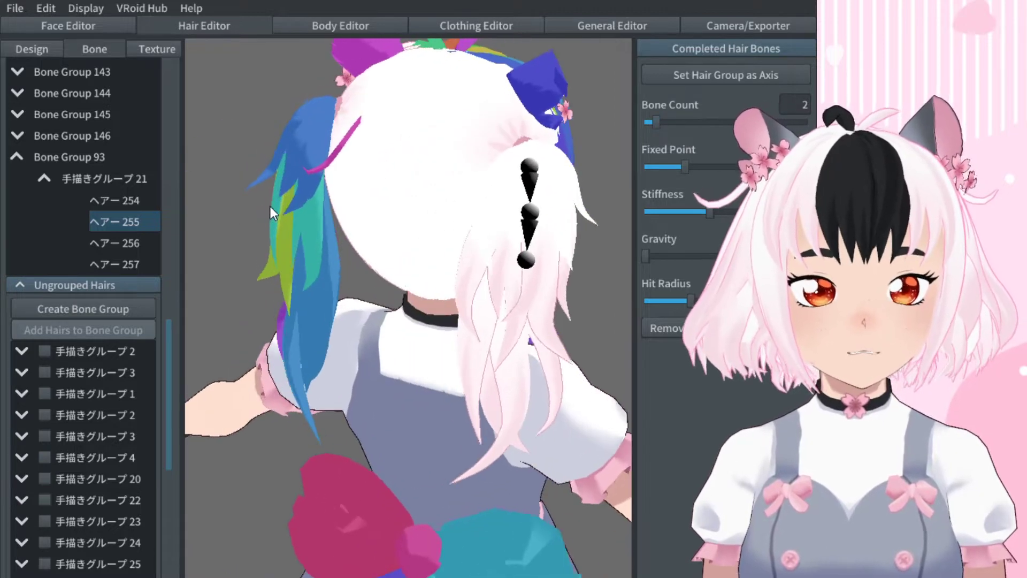
Compare the bones of the opposite twin tail's top strands with those of strand ヘアー 256 in the new group.
click(443, 254)
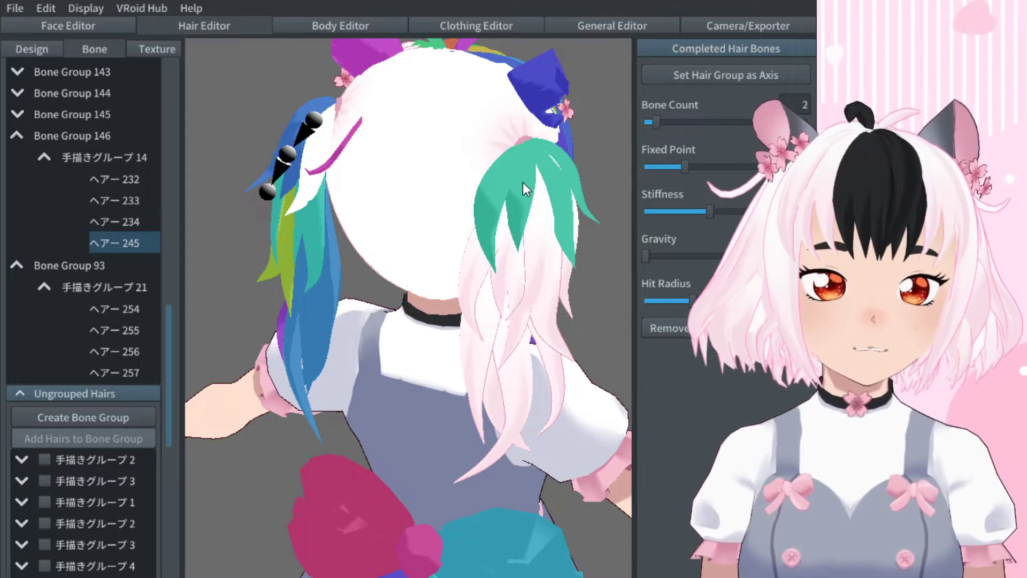
click(449, 227)
right_drag(444, 244, 401, 244)
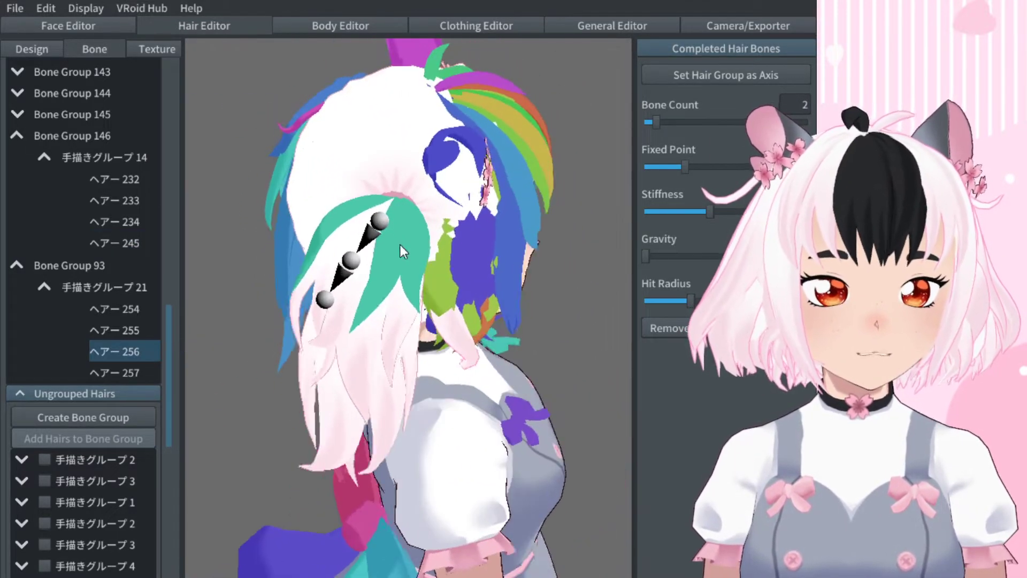
Fine-tune the Fixed Point of the top-layer ponytail bone group, checking the bone positions from the front and back.
mouse_move(676, 163)
mouse_down()
mouse_move(667, 163)
mouse_move(694, 163)
mouse_move(676, 165)
mouse_up()
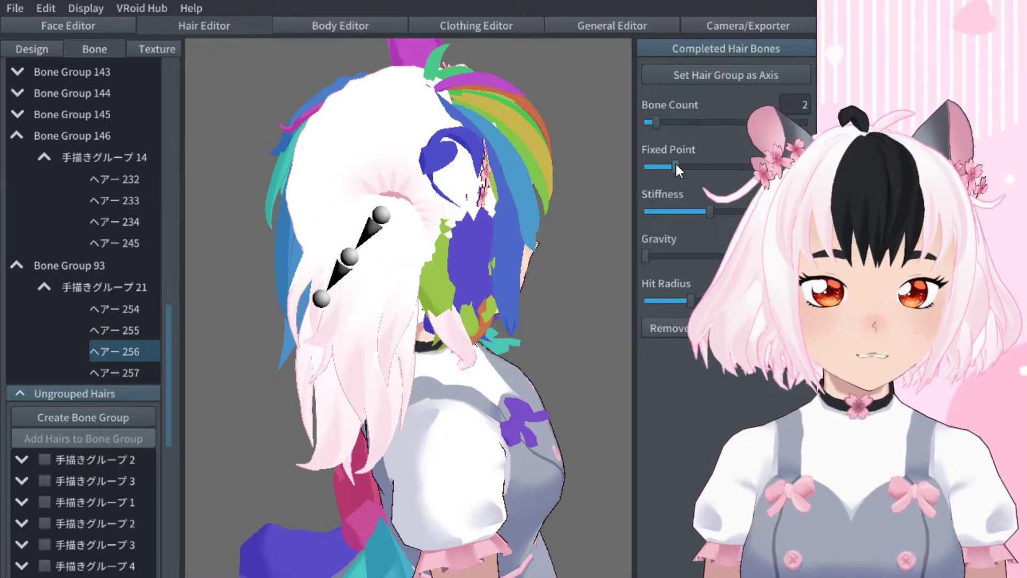
right_drag(419, 241, 456, 222)
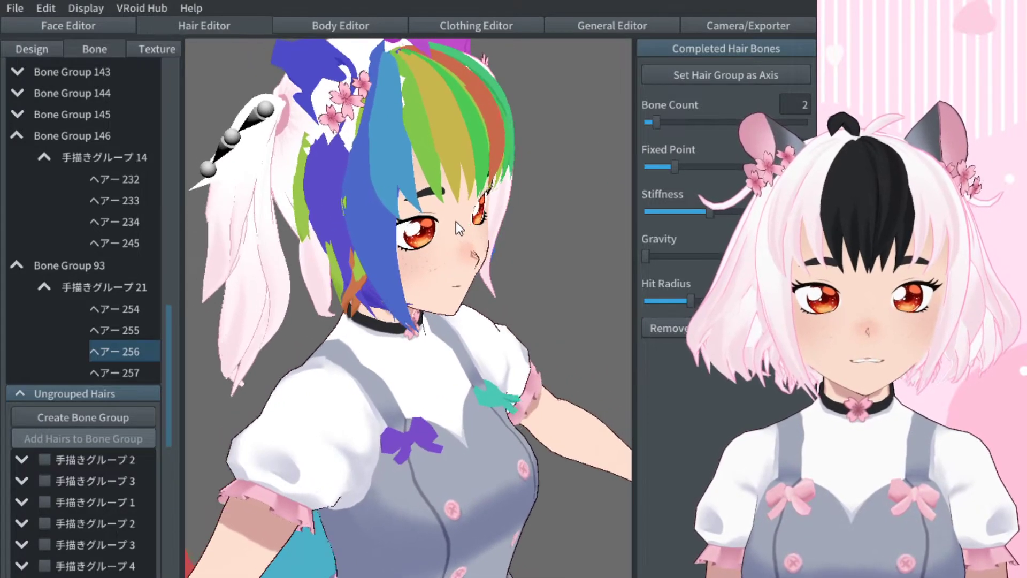
drag(672, 163, 679, 162)
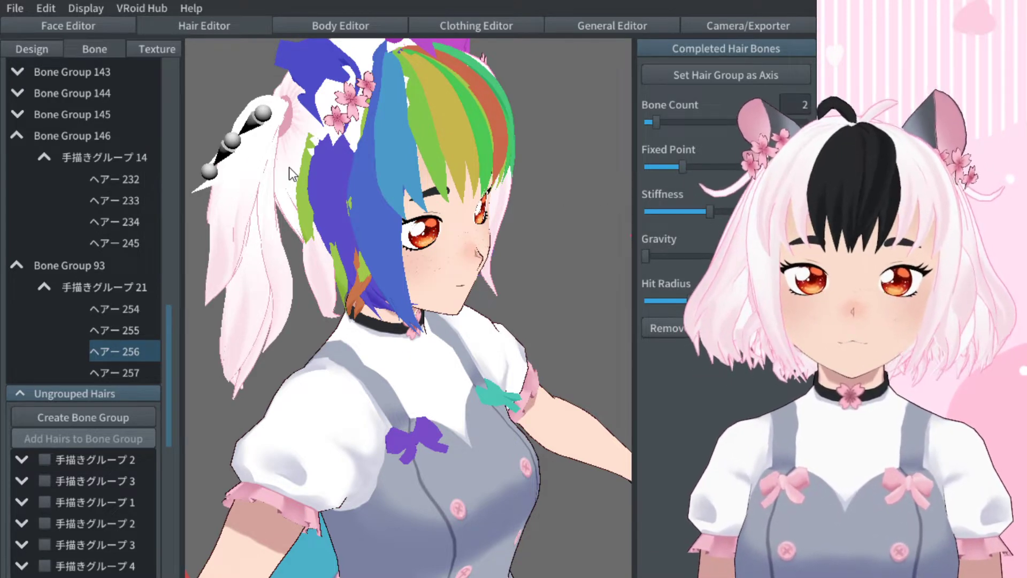
right_drag(336, 173, 383, 257)
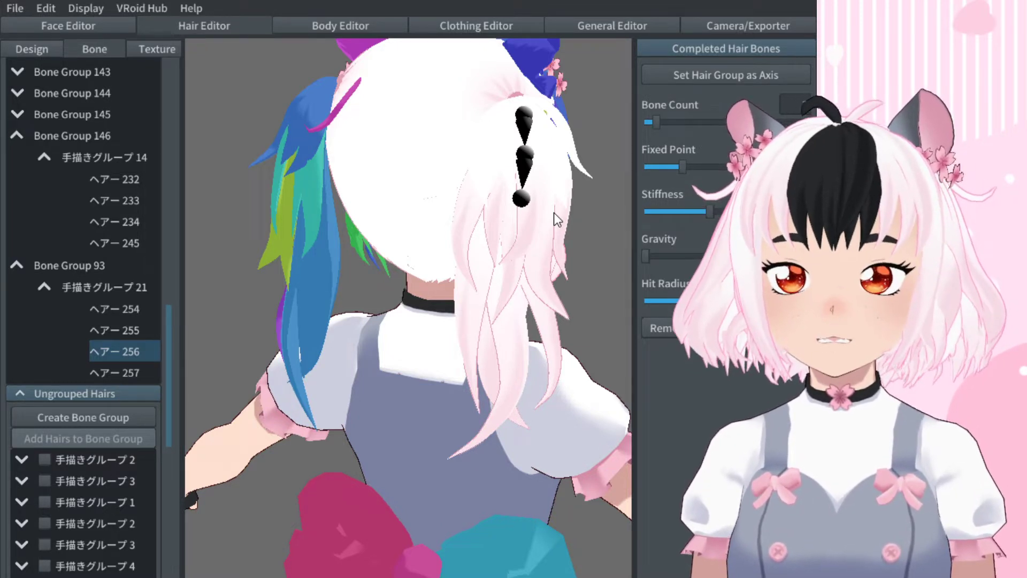
right_drag(544, 207, 547, 164)
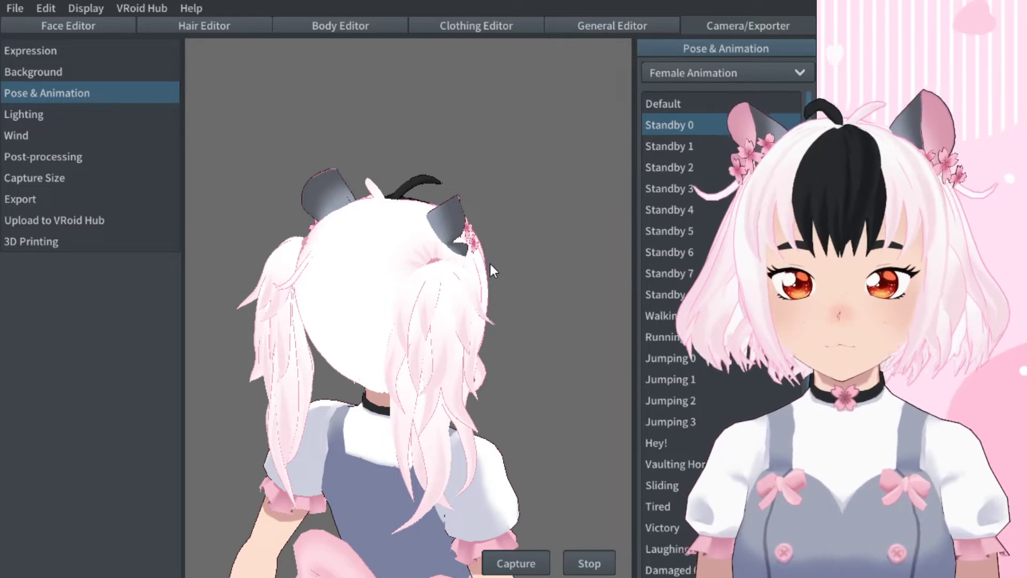
Preview the adjusted ponytail with the Walking and Running animations, reset the pose to Default, and return to the hair editor.
click(674, 316)
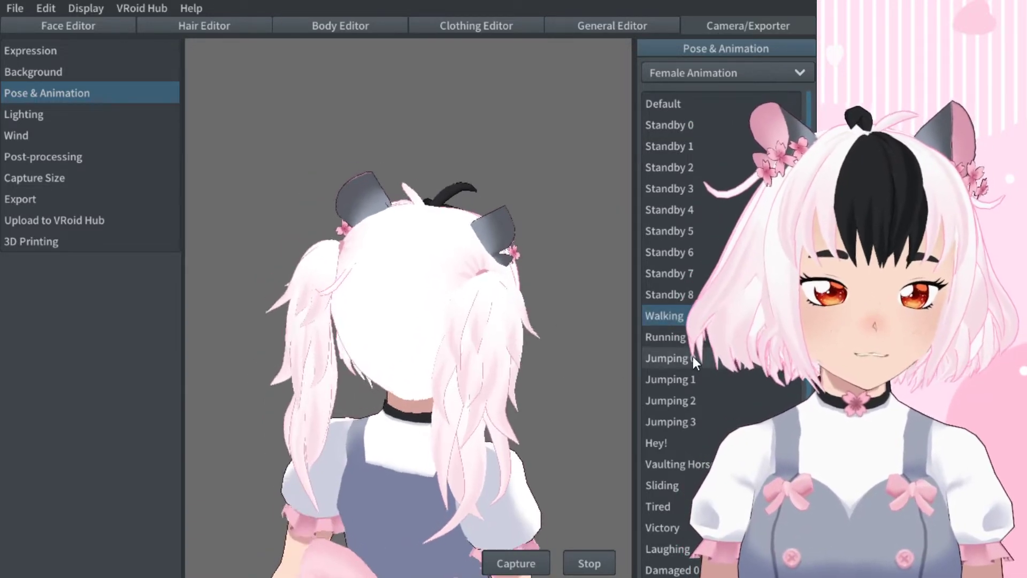
click(672, 337)
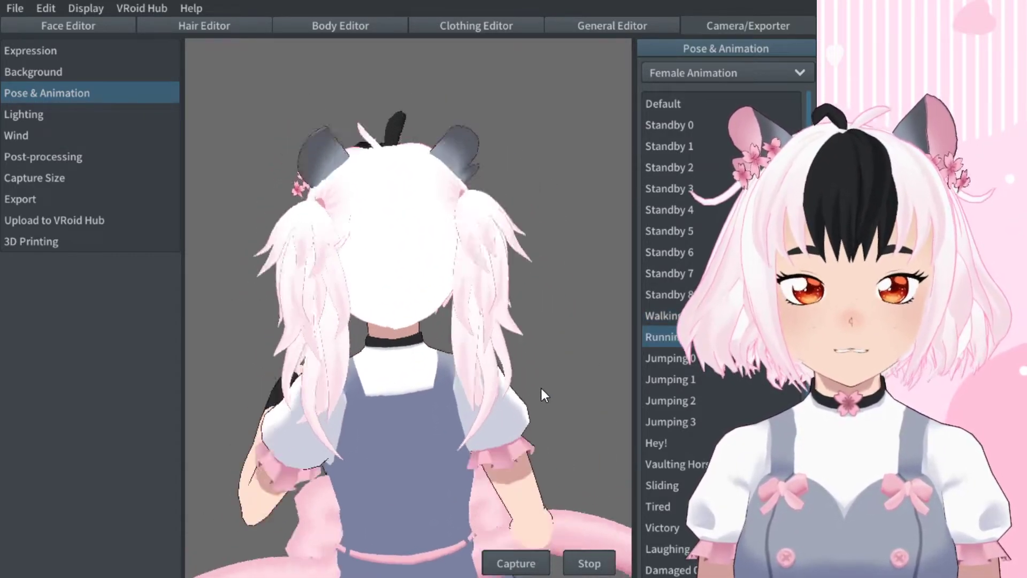
right_drag(527, 362, 576, 384)
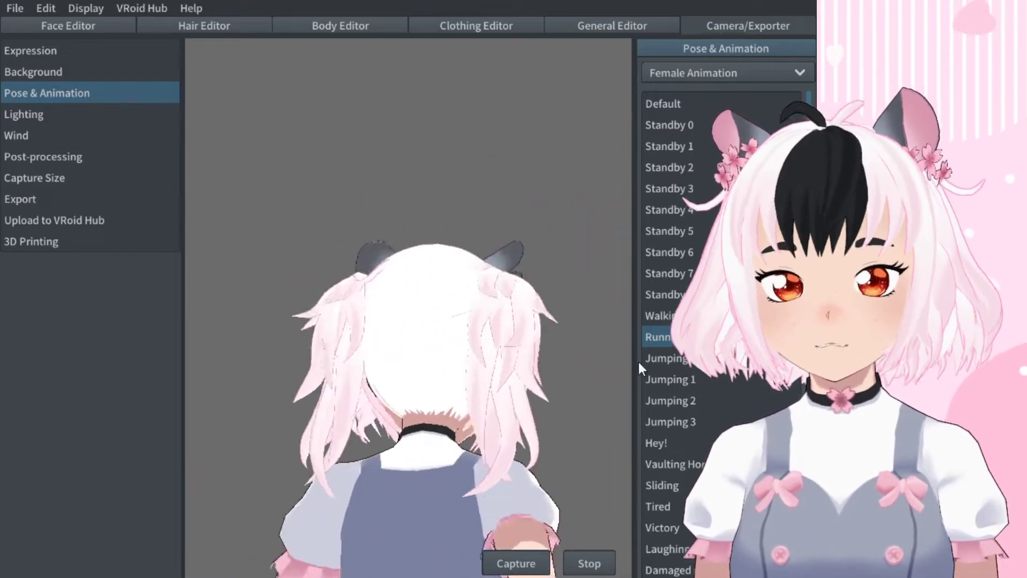
click(663, 100)
click(213, 18)
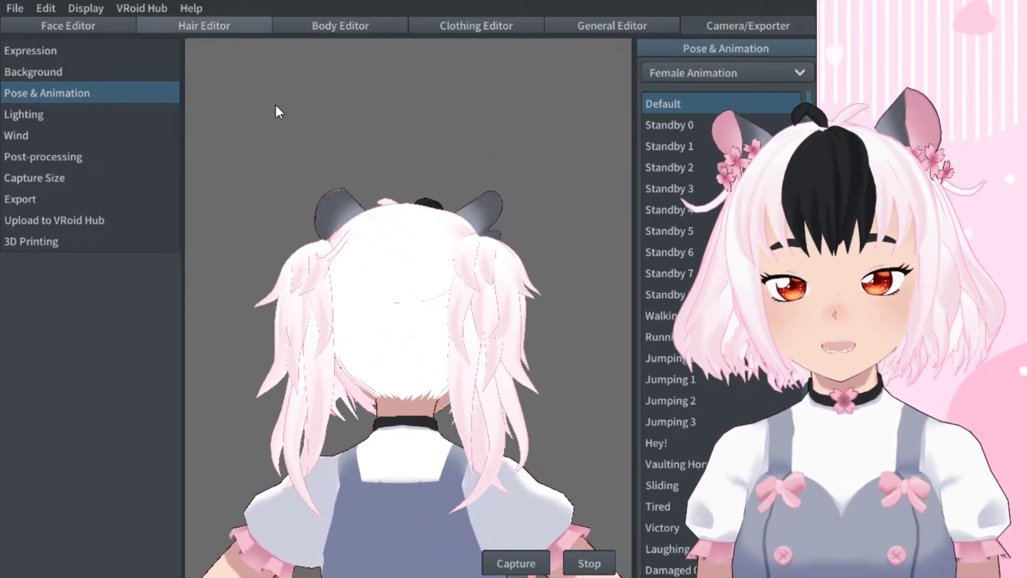
Compare the coloured bone groups of both twin tails in the hair bone editor from the back, sides and front.
click(123, 54)
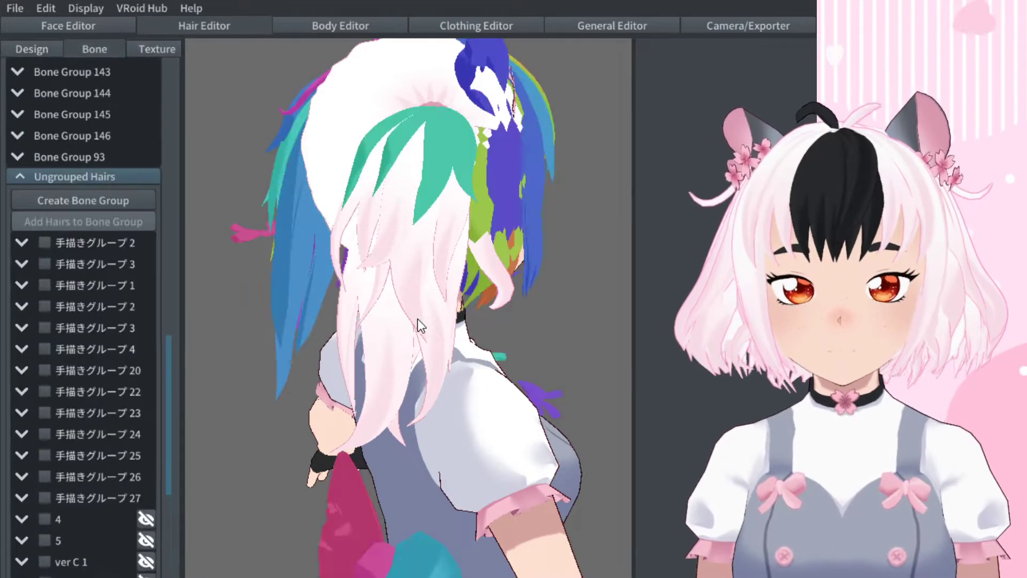
right_drag(413, 267, 484, 258)
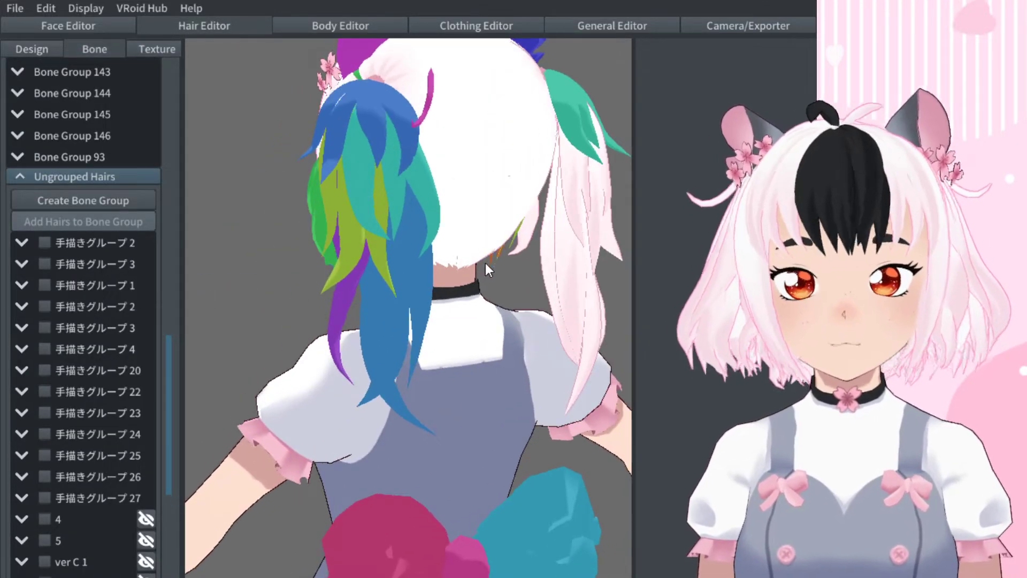
right_drag(505, 261, 350, 113)
right_drag(463, 170, 530, 144)
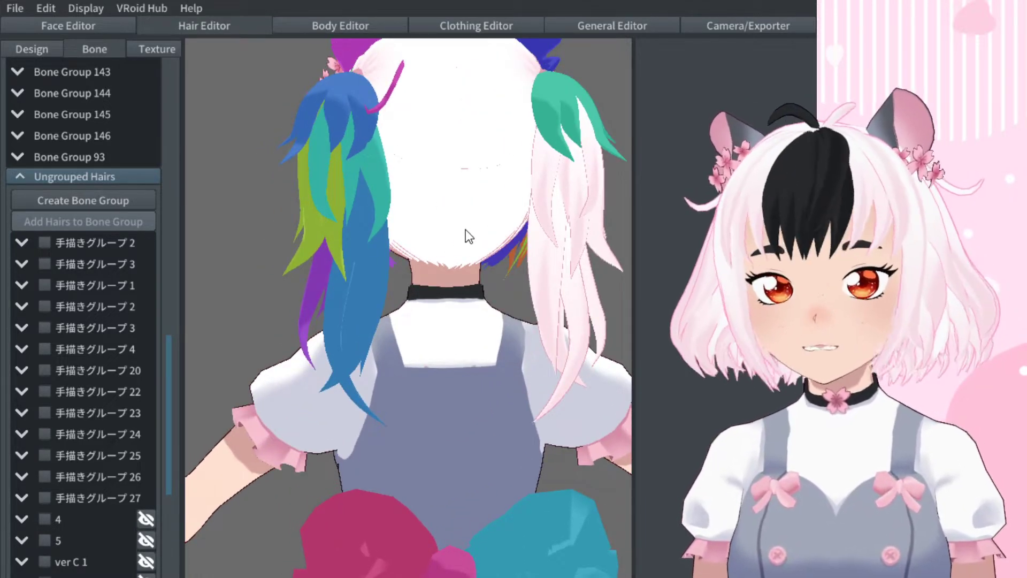
right_drag(431, 229, 346, 223)
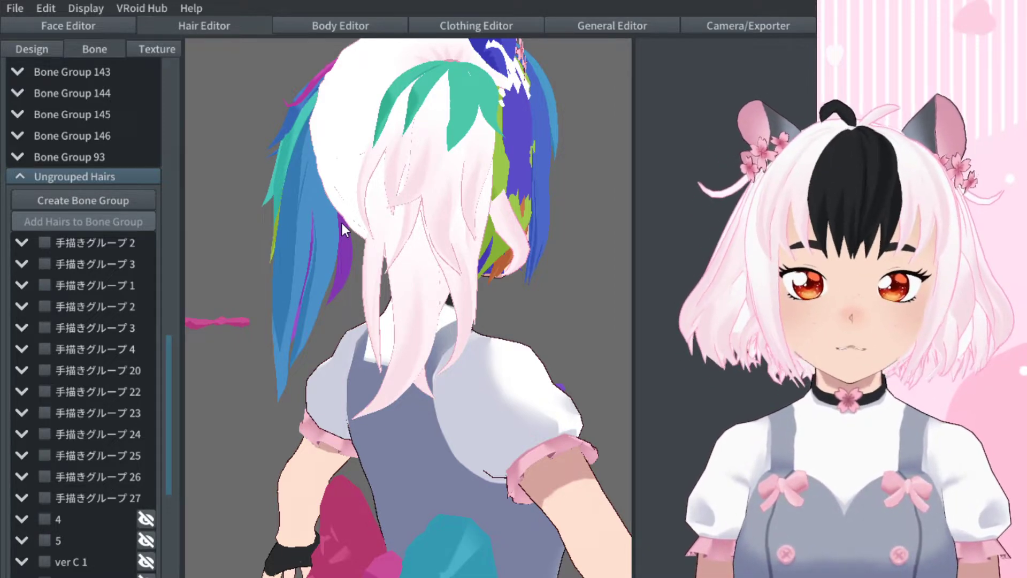
right_drag(342, 223, 213, 295)
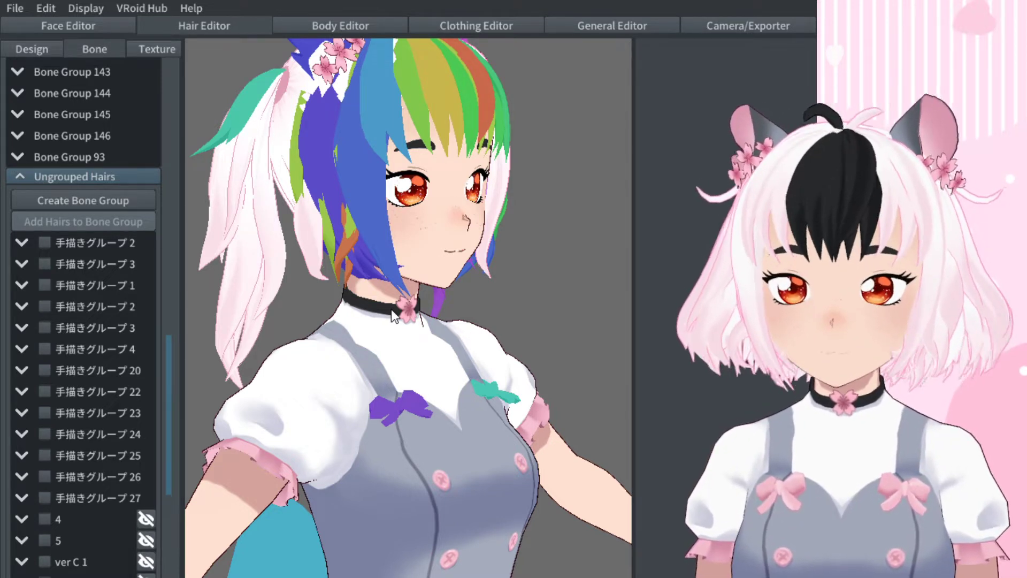
right_drag(245, 229, 318, 229)
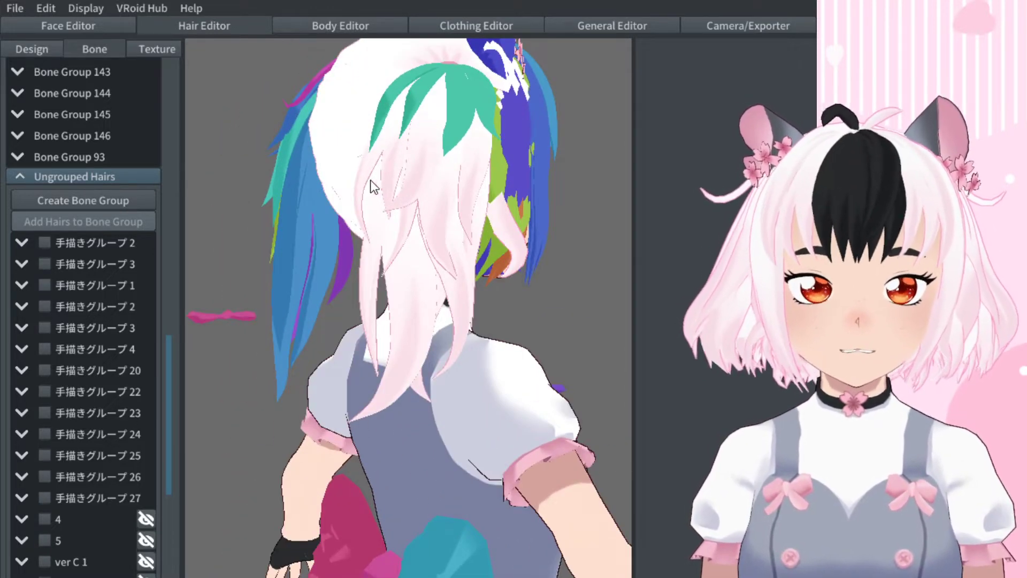
right_drag(377, 179, 517, 171)
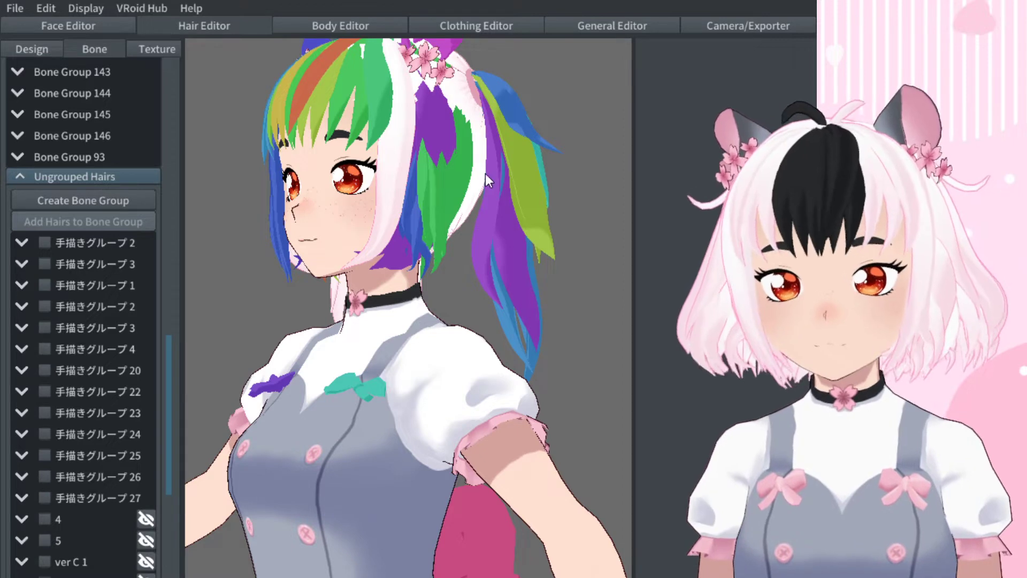
right_drag(458, 199, 294, 104)
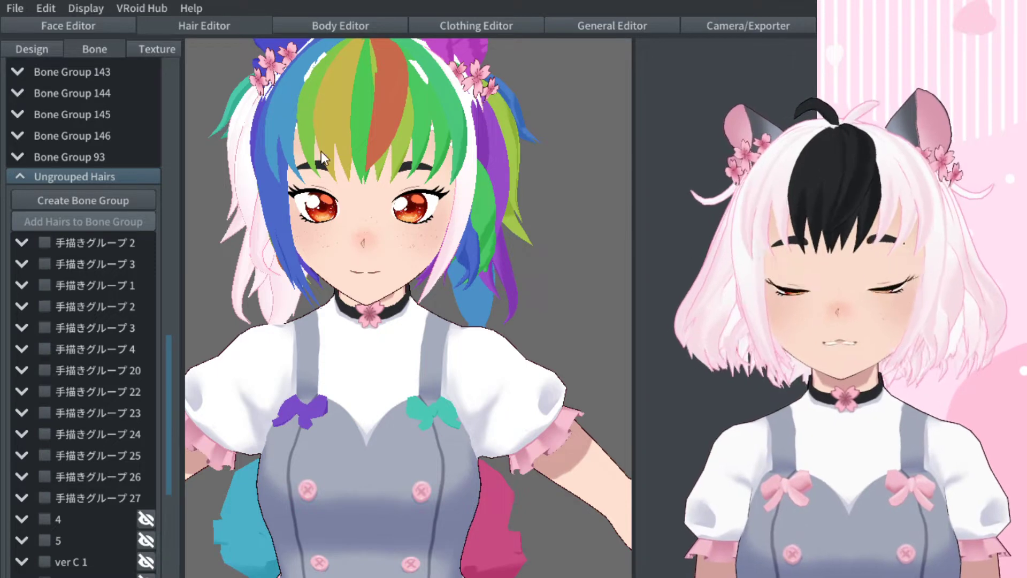
right_drag(297, 125, 326, 70)
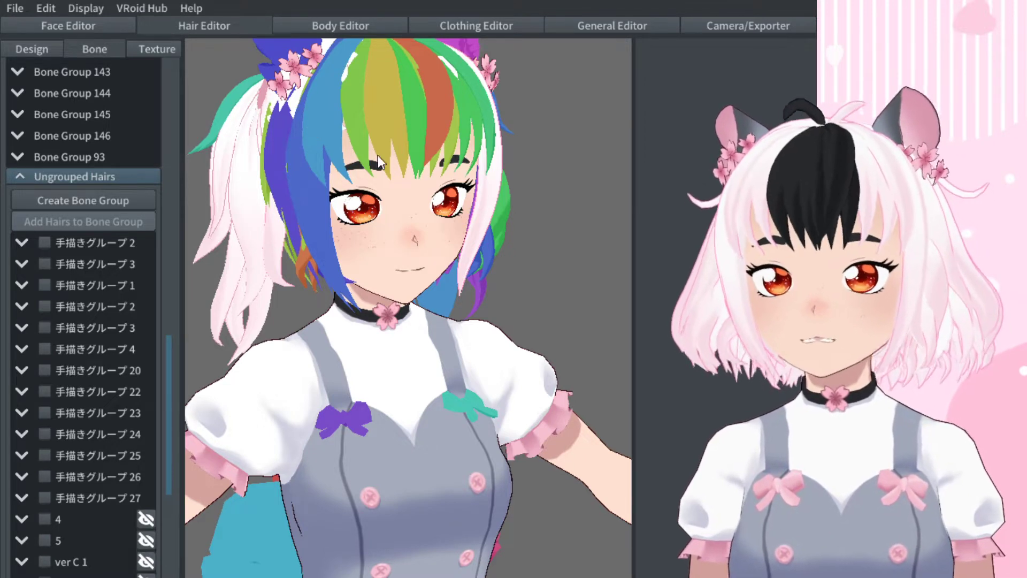
mouse_move(485, 231)
right_down()
mouse_move(392, 231)
mouse_move(396, 222)
mouse_move(470, 223)
right_up()
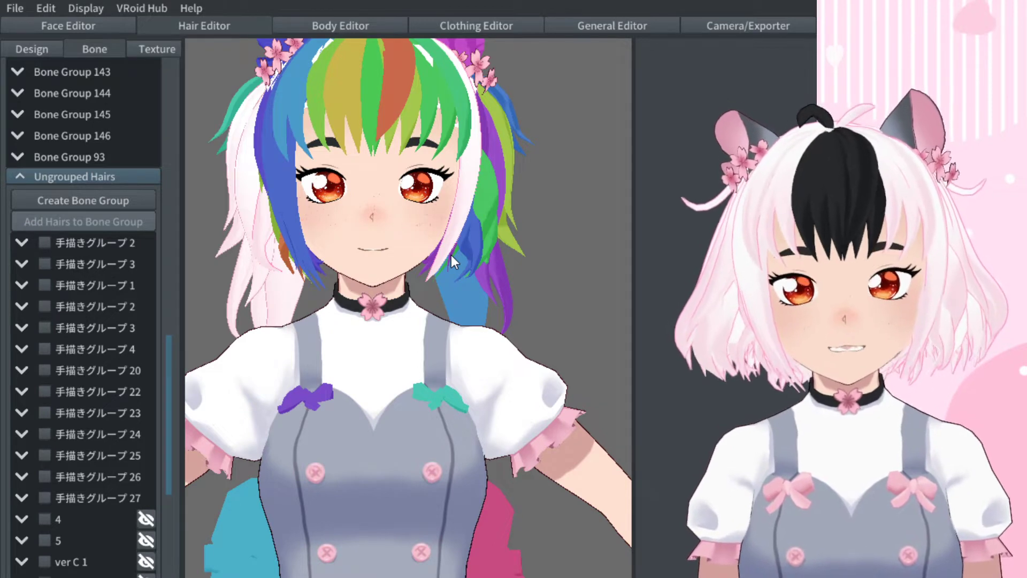
right_drag(452, 255, 469, 244)
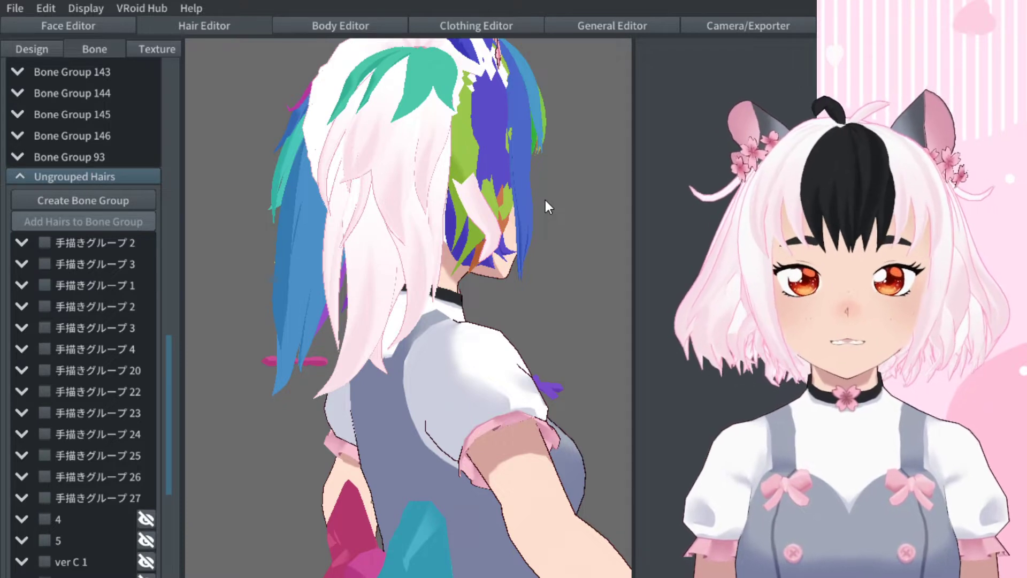
right_drag(452, 183, 474, 186)
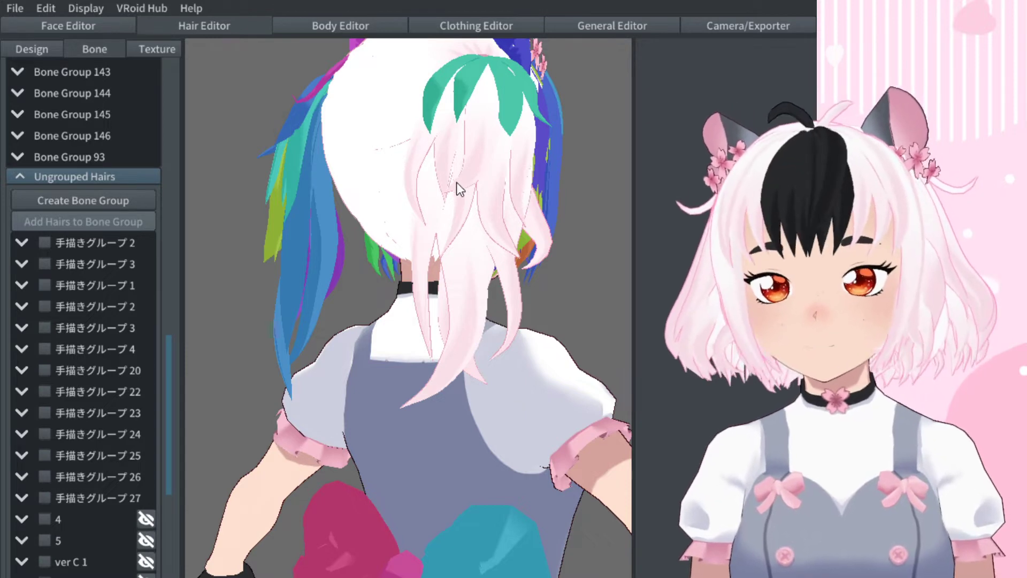
mouse_move(493, 168)
right_down()
mouse_move(550, 175)
mouse_move(486, 172)
right_up()
right_drag(402, 194, 378, 177)
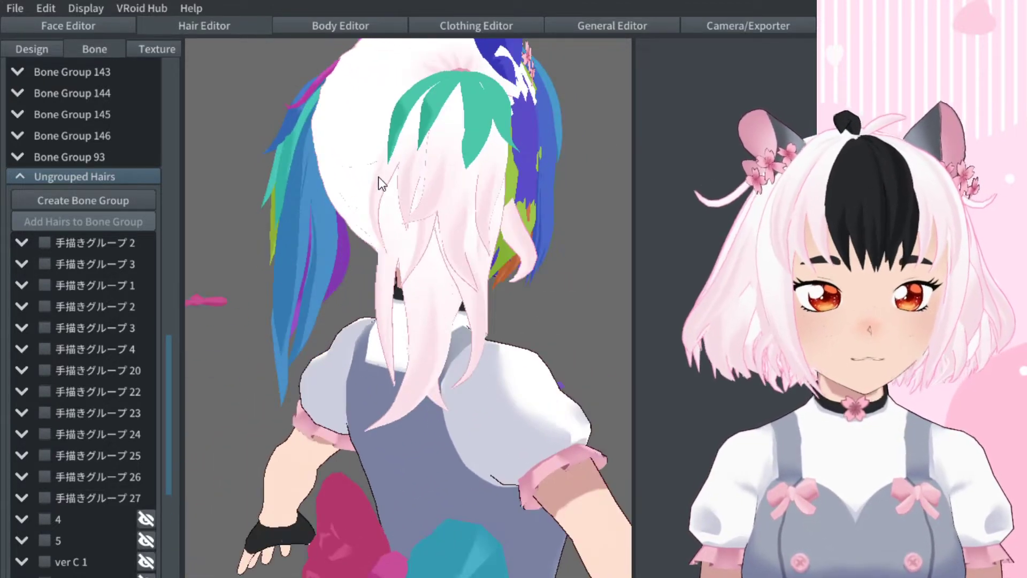
Create a bone group from ponytail strands ヘアー 261 and 262, with a Bone Count of 2 and a higher Fixed Point.
click(407, 175)
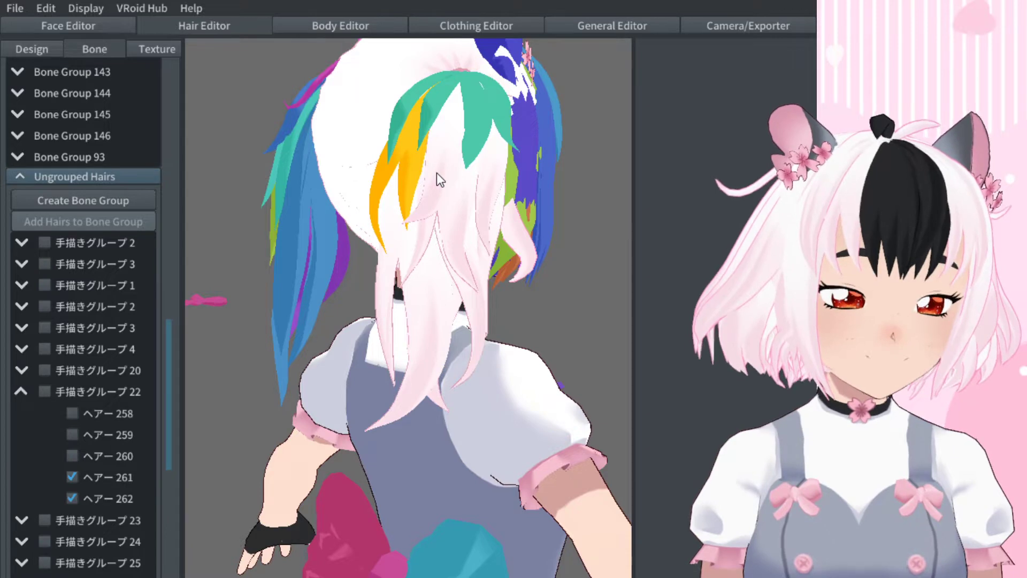
right_drag(438, 175, 428, 193)
click(83, 199)
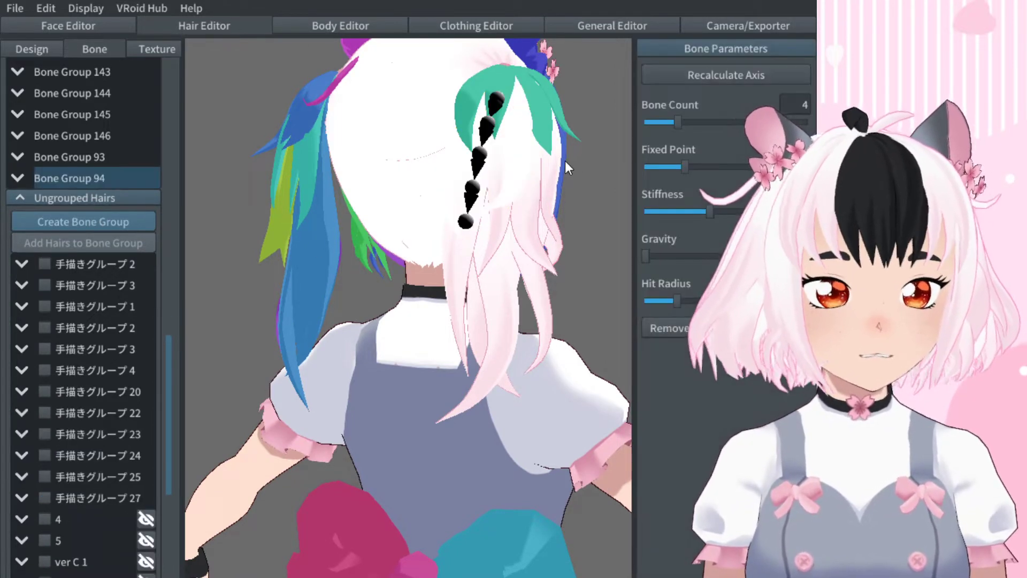
drag(671, 125, 659, 126)
drag(679, 166, 699, 173)
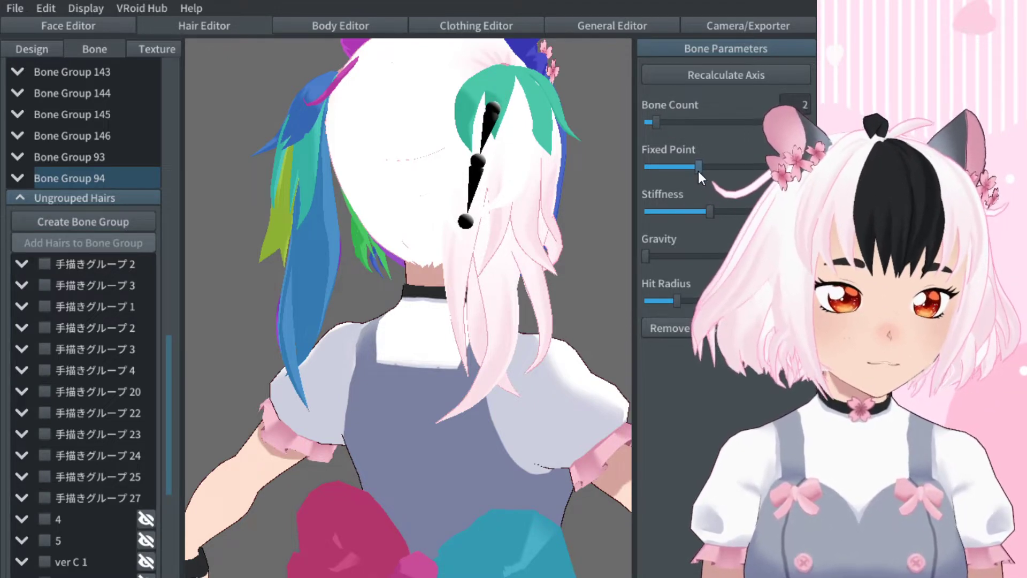
Create a bone group from strands ヘアー 258, 259 and 260 of the same ponytail and set its Bone Count to 2.
mouse_move(529, 186)
right_down()
mouse_move(552, 188)
mouse_move(539, 200)
right_up()
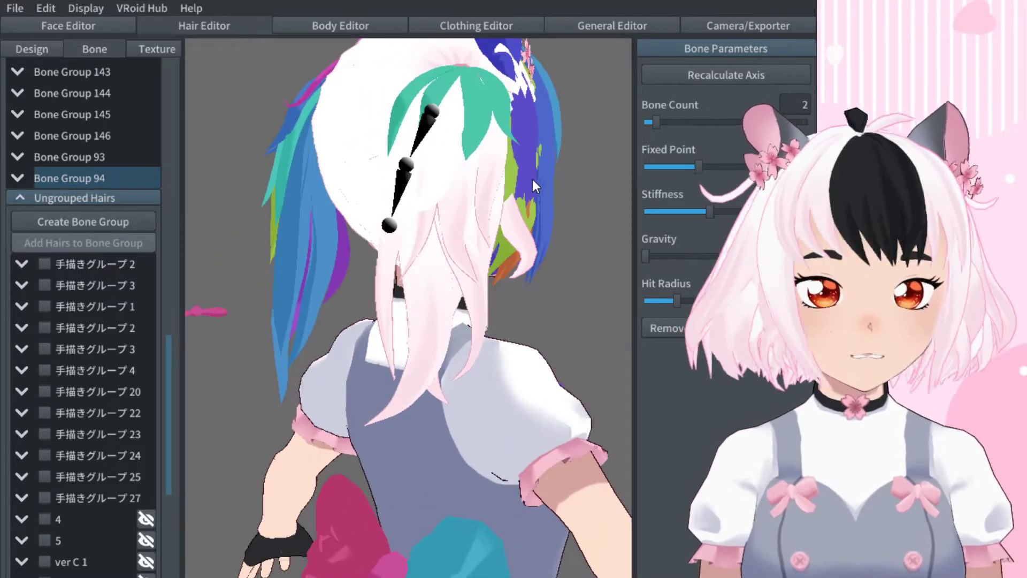
right_drag(458, 209, 455, 207)
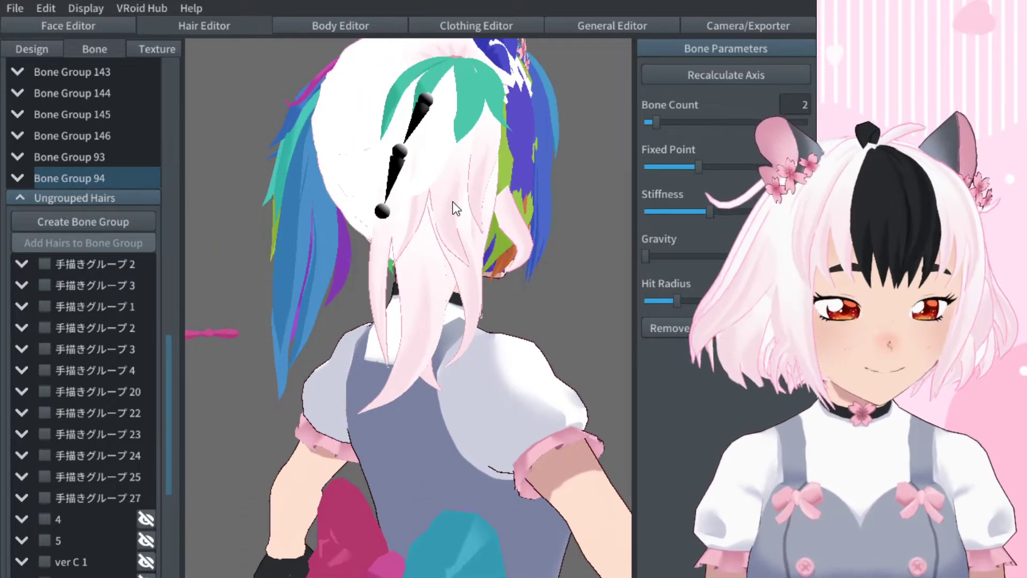
click(420, 211)
ctrl+click(459, 147)
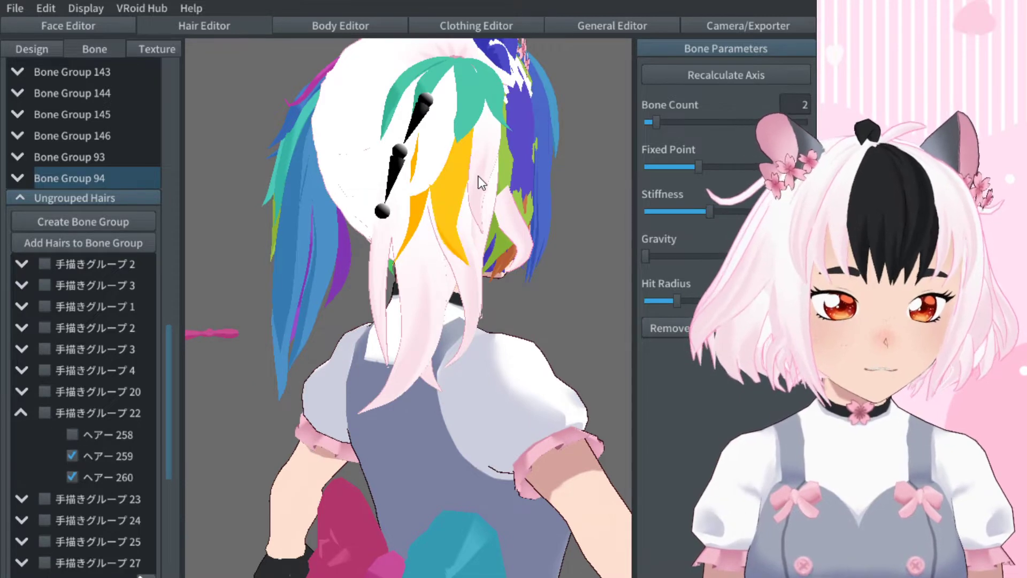
ctrl+click(485, 122)
click(99, 224)
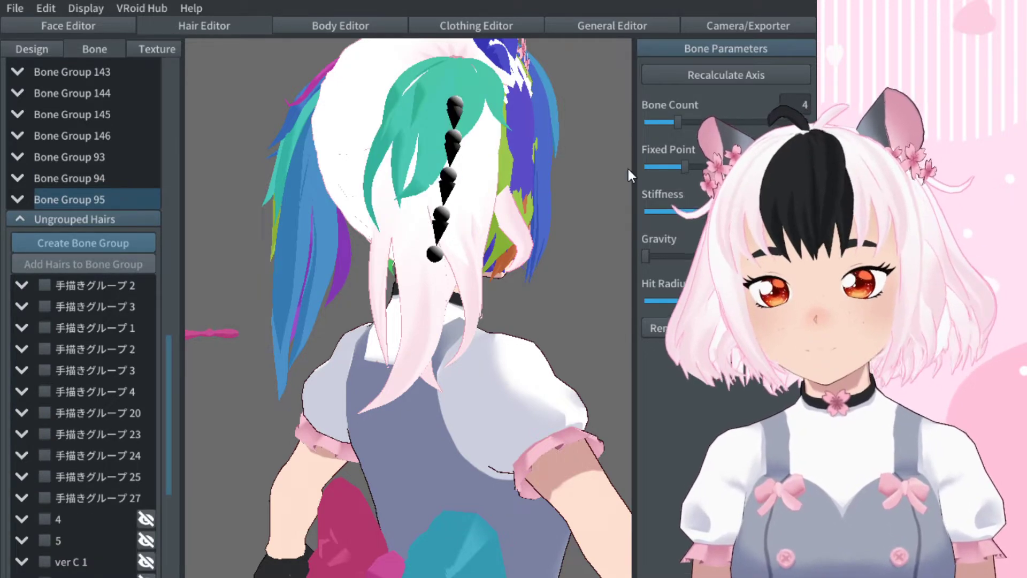
drag(672, 125, 657, 122)
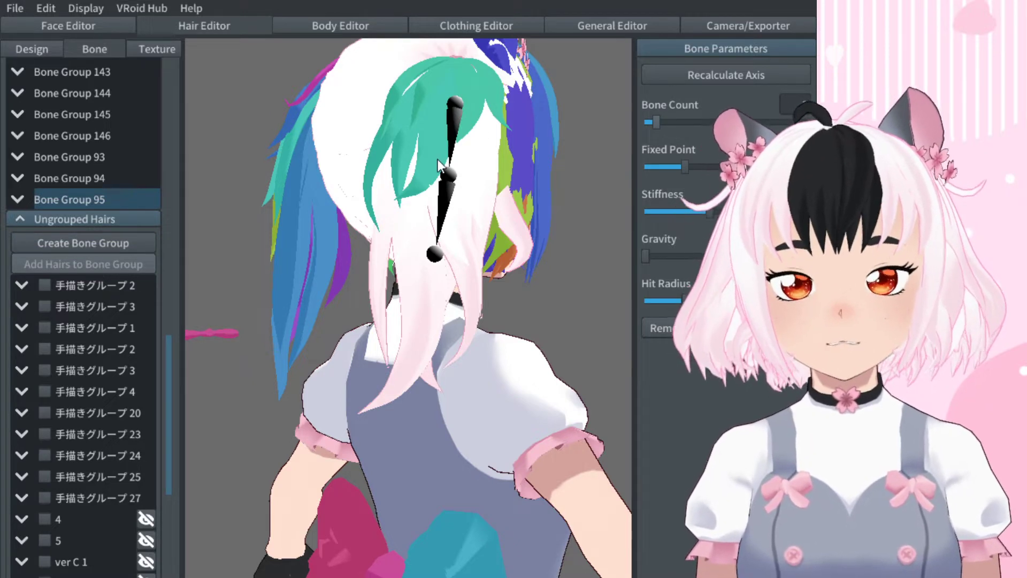
Raise the Fixed Point of the new three-strand bone group, checking the bone positions from the side.
drag(659, 167, 707, 152)
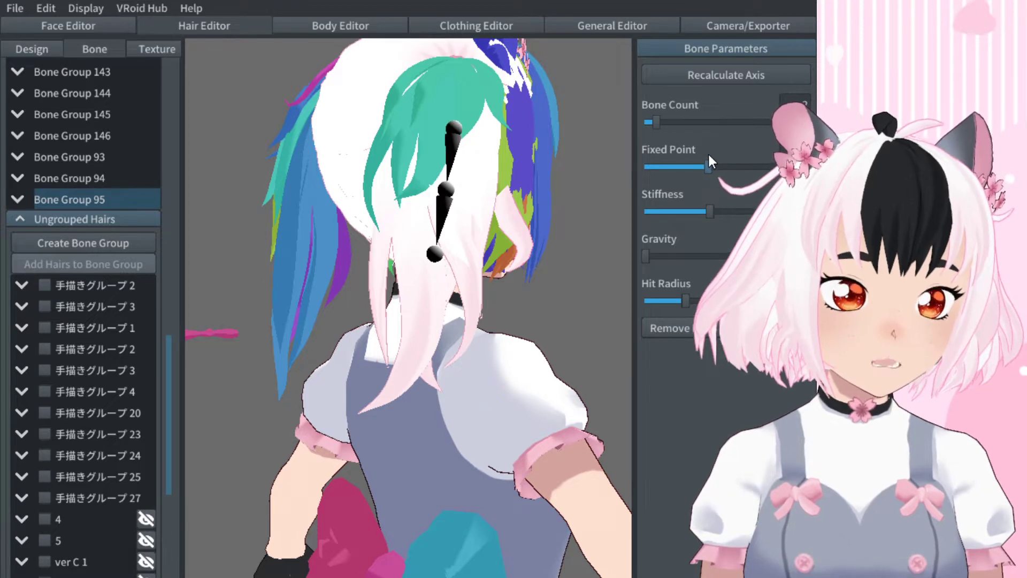
right_drag(455, 208, 290, 100)
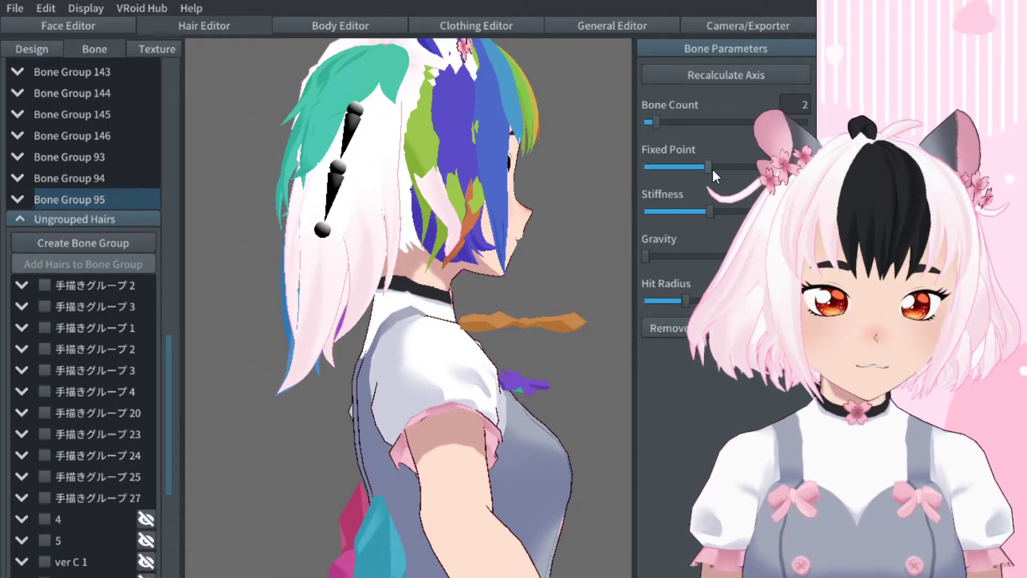
drag(711, 170, 717, 168)
Create a bone group from the lower ponytail strands ヘアー 263 and 267, with a Bone Count of 2 and a higher Fixed Point.
right_drag(456, 251, 430, 258)
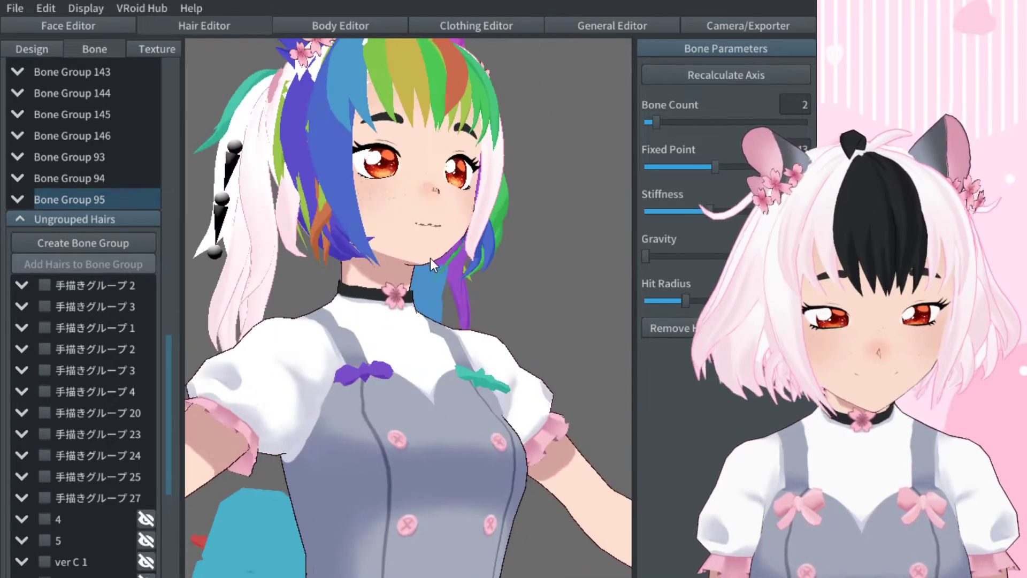
click(264, 274)
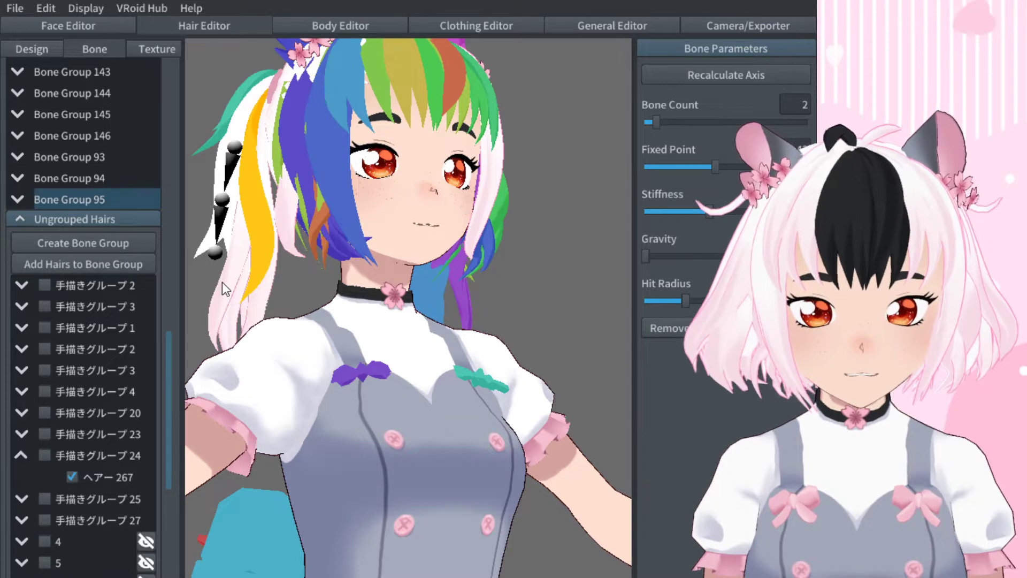
ctrl+click(227, 311)
right_drag(232, 316, 334, 322)
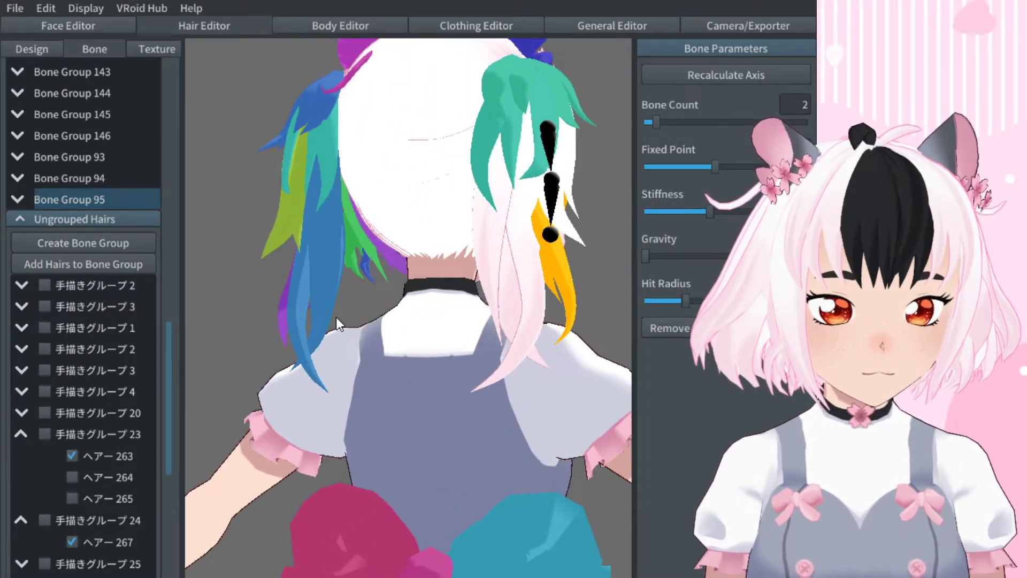
click(121, 245)
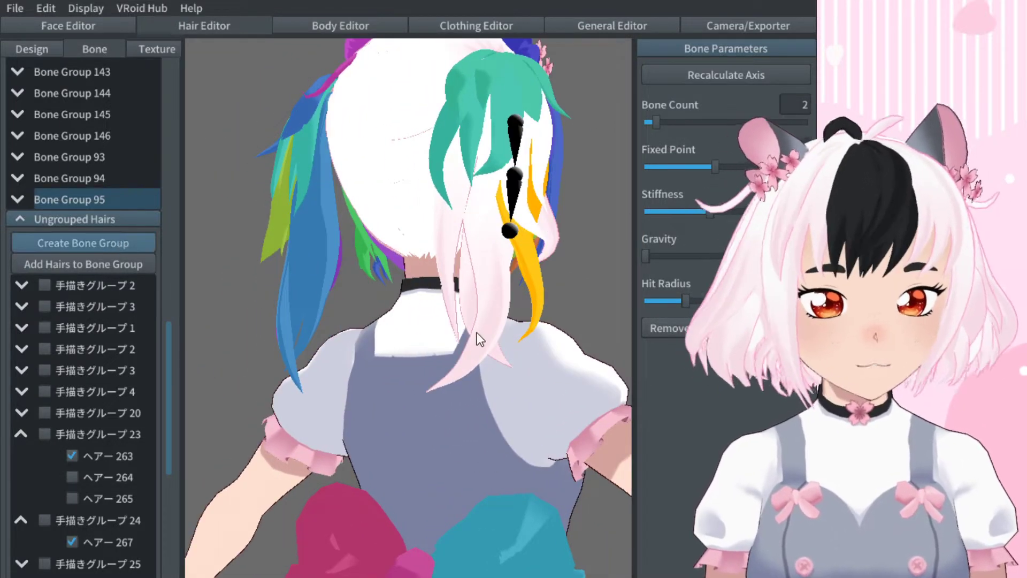
click(507, 262)
right_drag(509, 264, 443, 267)
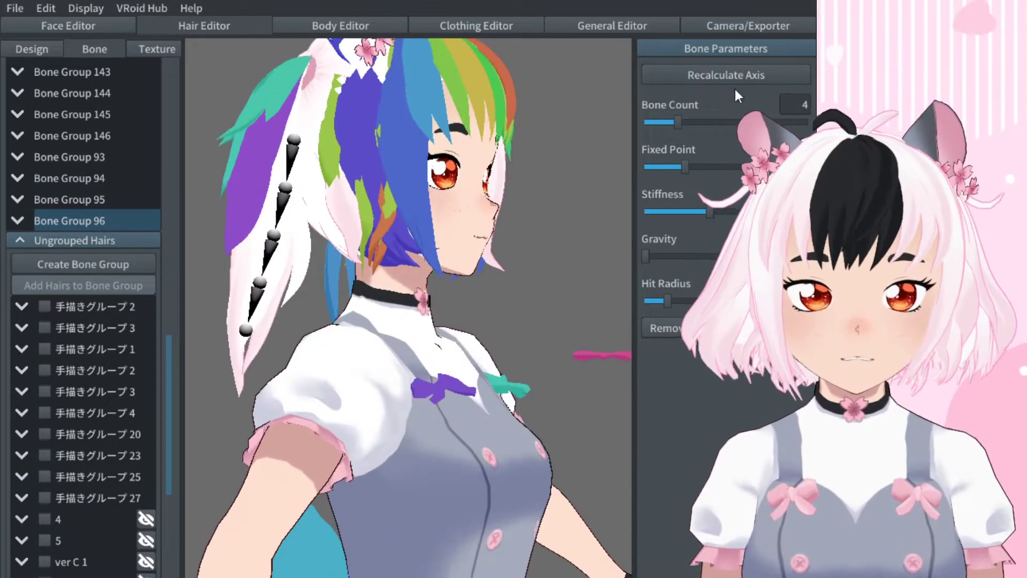
drag(676, 121, 649, 129)
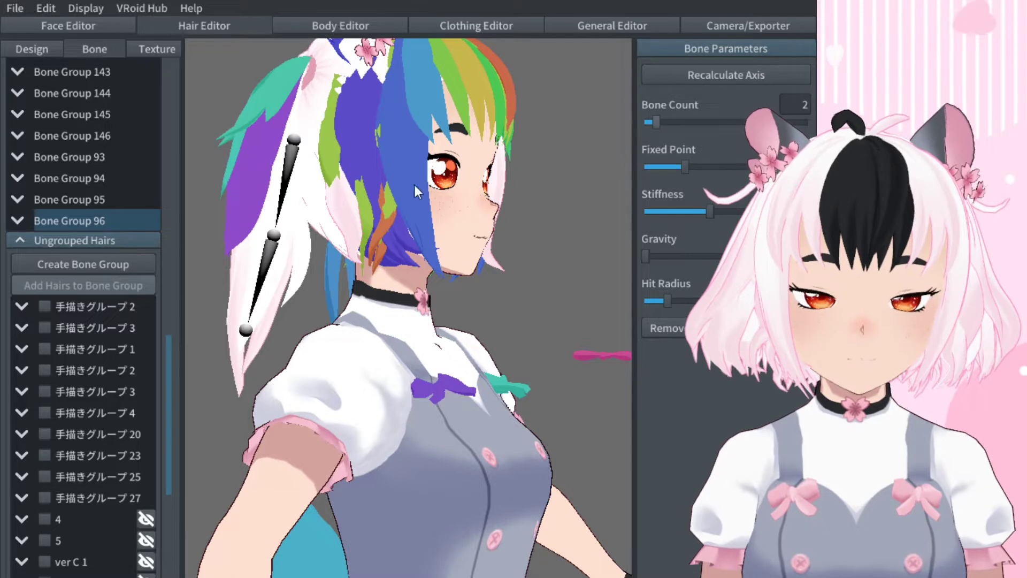
drag(684, 168, 706, 171)
Create a bone group from ヘアー 268 and the remaining strands of 手描きグループ 23, with a Bone Count of 2 and a higher Fixed Point.
right_drag(369, 214, 506, 292)
click(506, 291)
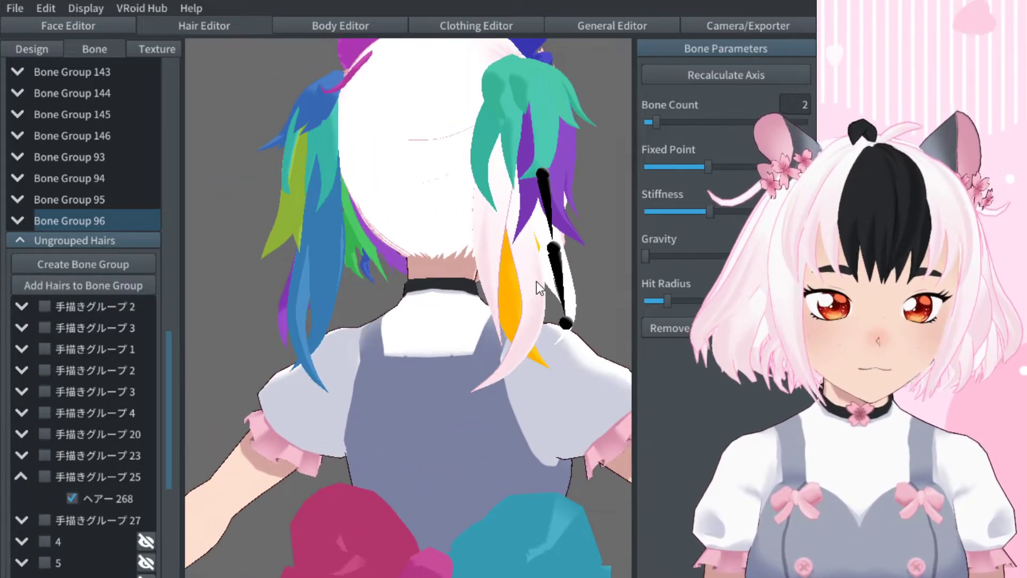
click(482, 257)
click(494, 278)
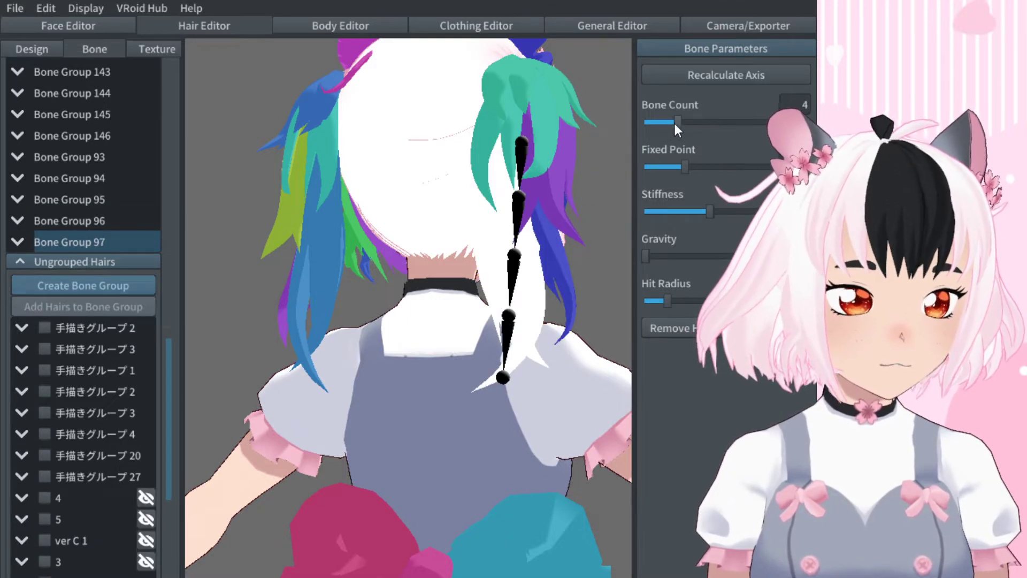
drag(675, 122, 661, 122)
drag(679, 170, 717, 171)
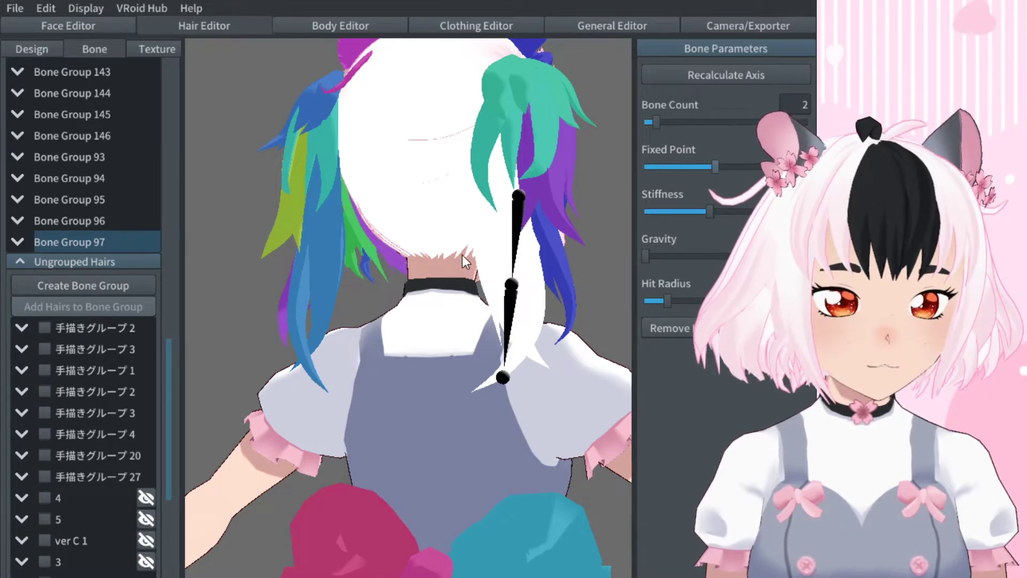
Preview the regrouped ponytail's movement with the Walking and Running animations from the back and front.
right_drag(462, 255, 435, 260)
right_drag(447, 201, 459, 251)
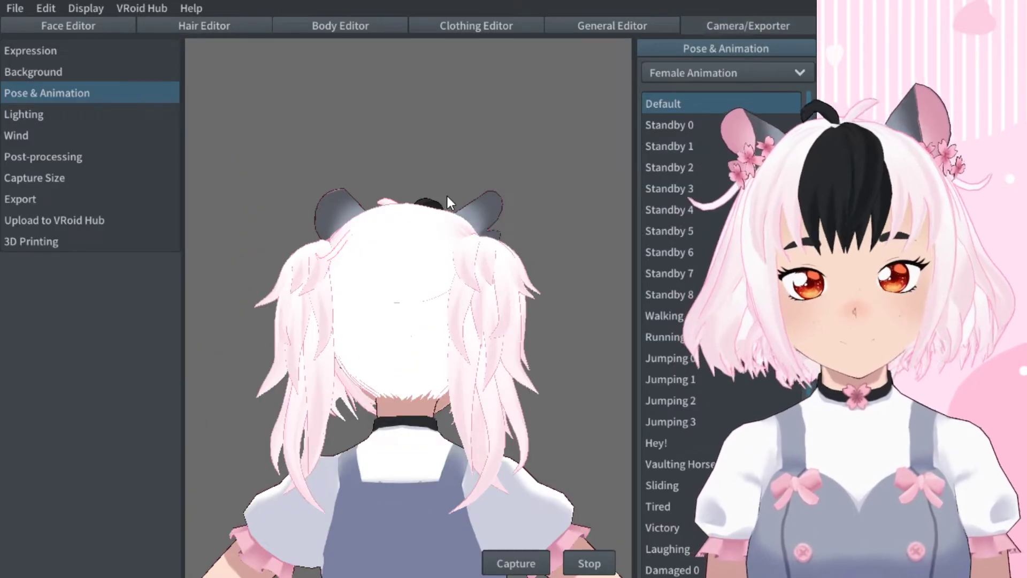
click(684, 322)
click(663, 337)
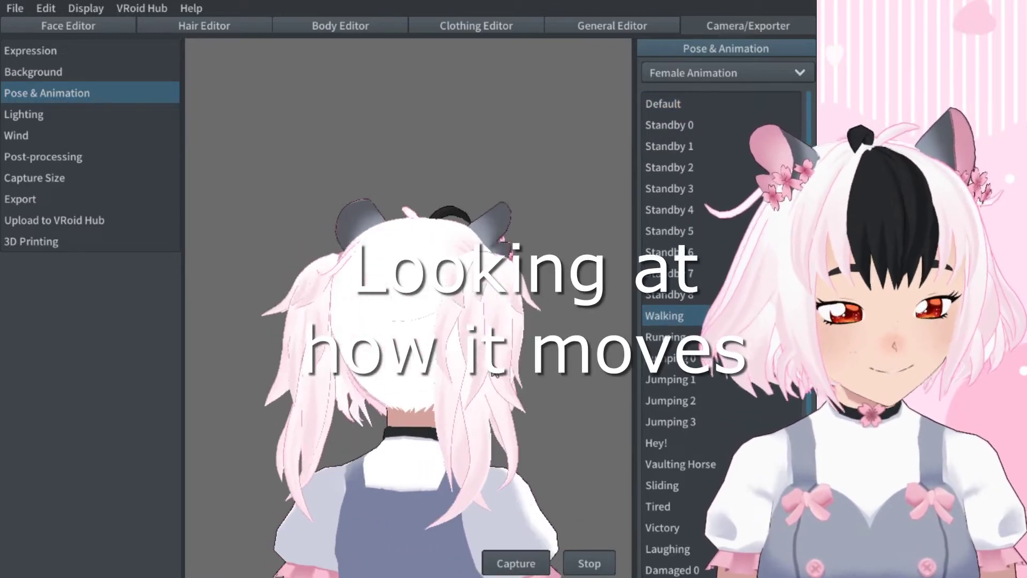
drag(525, 390, 370, 389)
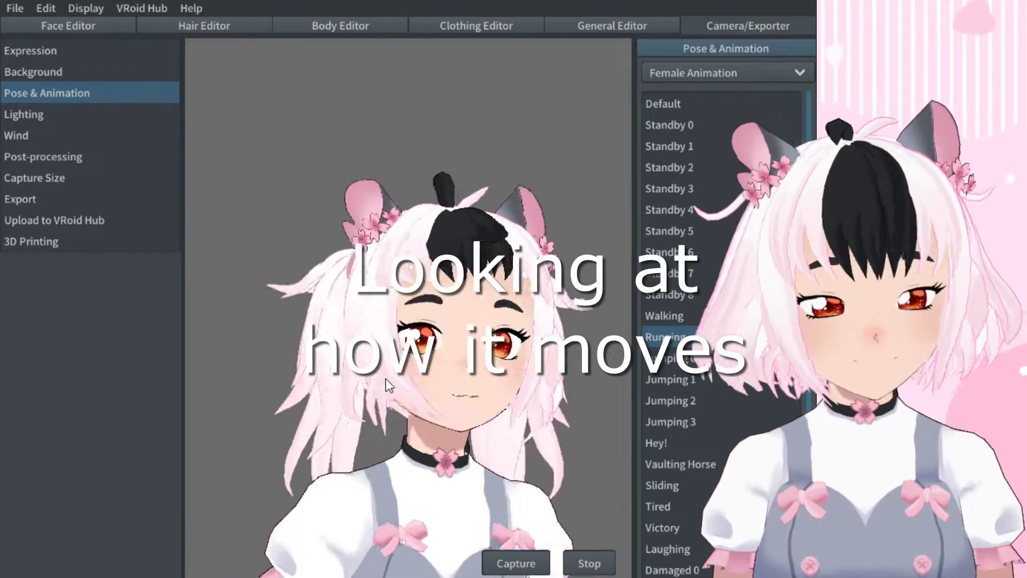
Preview the pink-haired model's ponytails with the Jumping 3 animation, and open the dark-haired sample model.
click(670, 421)
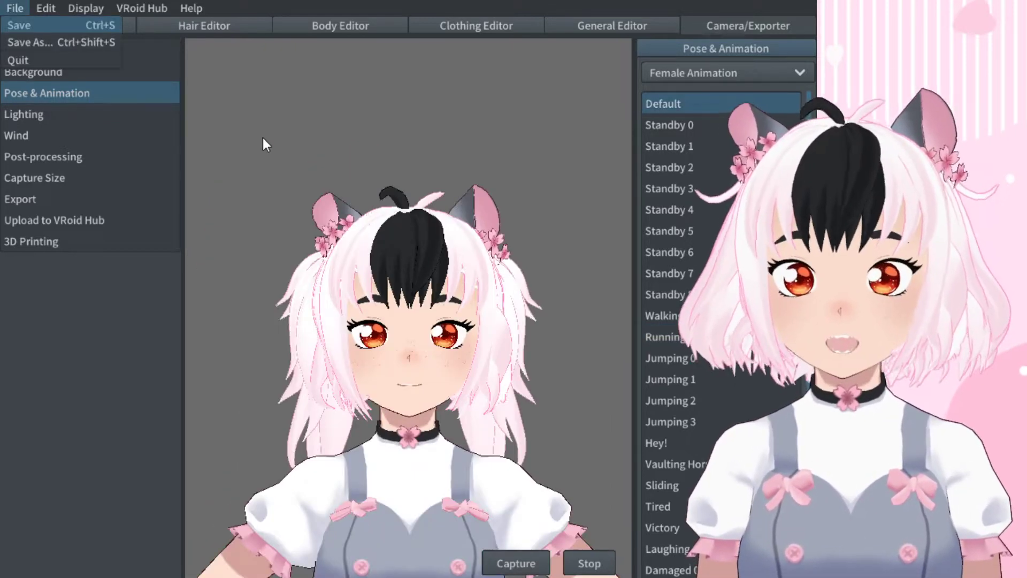
click(465, 118)
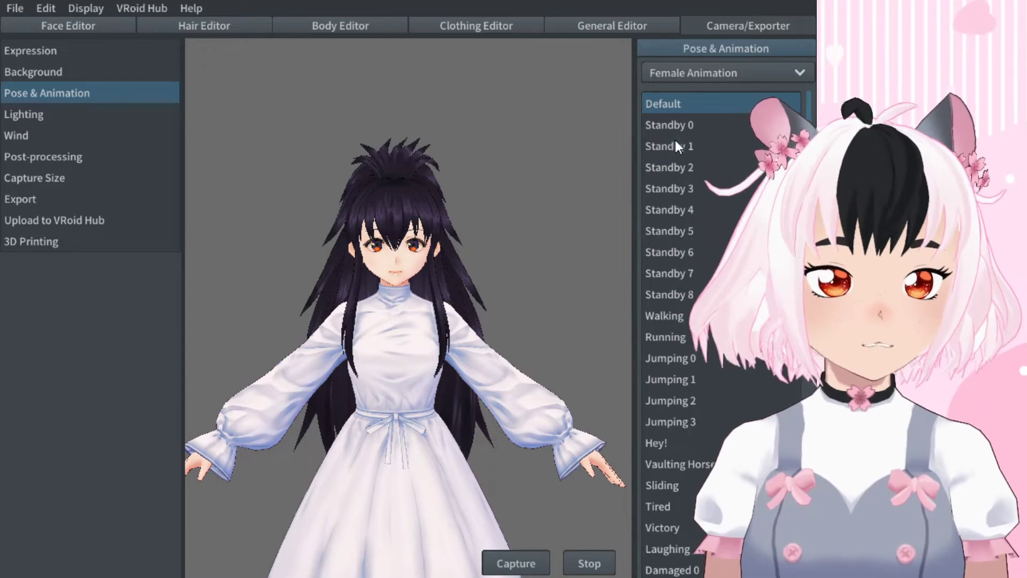
Preview the dark-haired model's ponytail movement with the Standby 0 through Standby 4 animations.
click(675, 144)
click(667, 168)
click(672, 190)
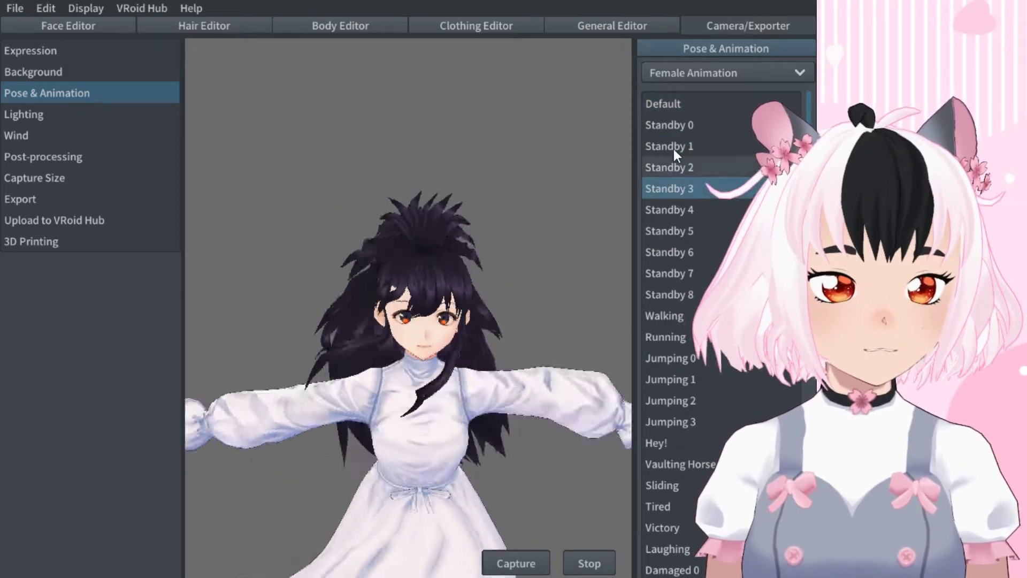
click(667, 125)
click(679, 192)
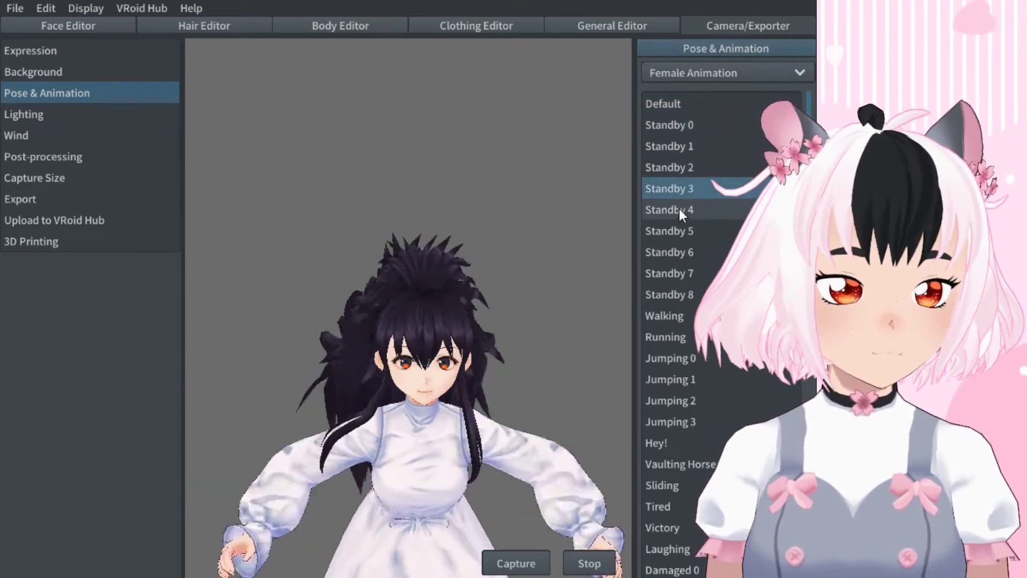
click(679, 211)
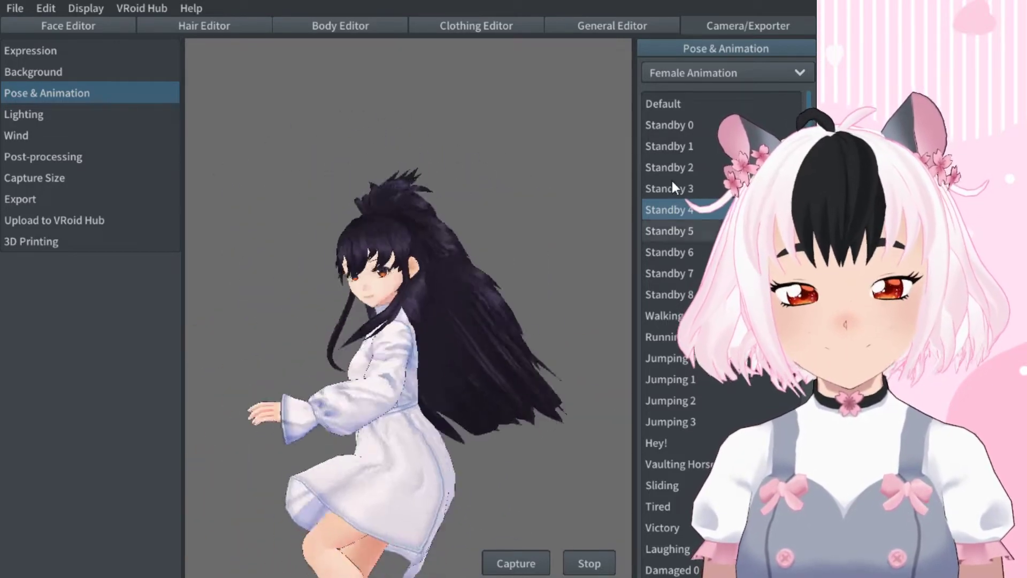
Examine the long ponytail from behind in the Default pose, and replay the Standby 4 animation.
click(684, 104)
drag(513, 309, 362, 308)
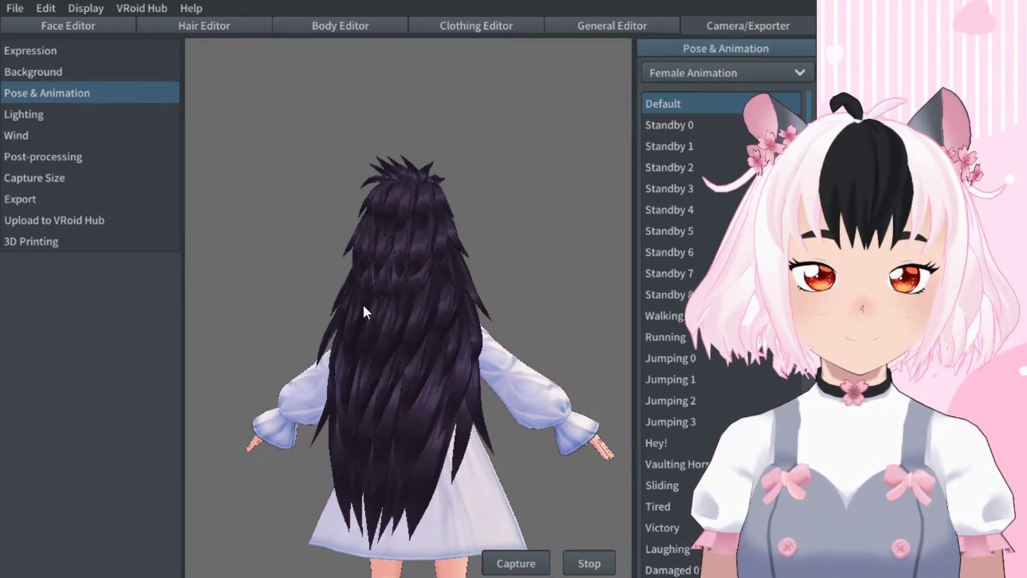
drag(362, 303, 422, 301)
click(680, 211)
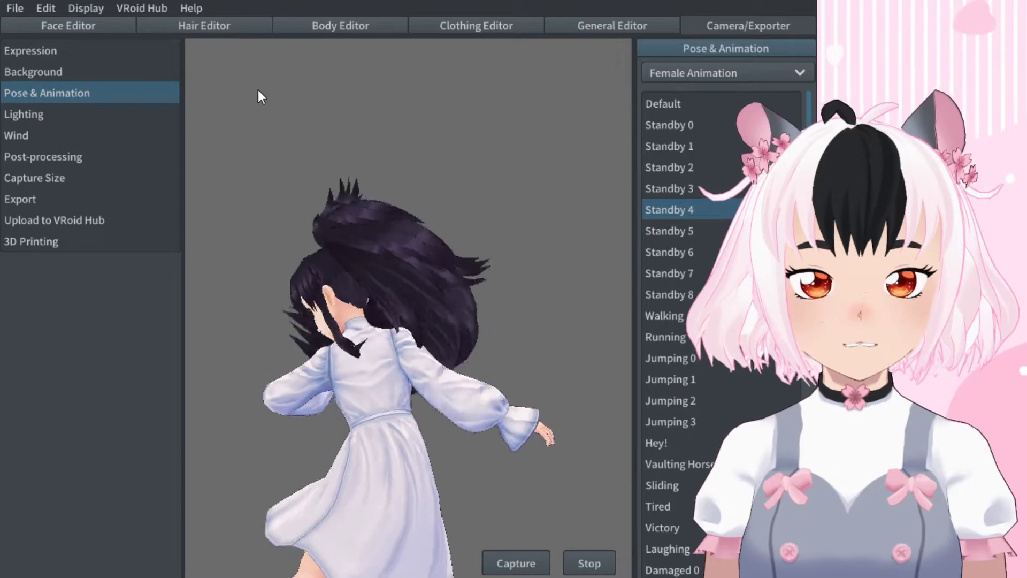
Show the dark-haired model's bone groups in the Hair Editor and examine them from the front and side.
click(226, 27)
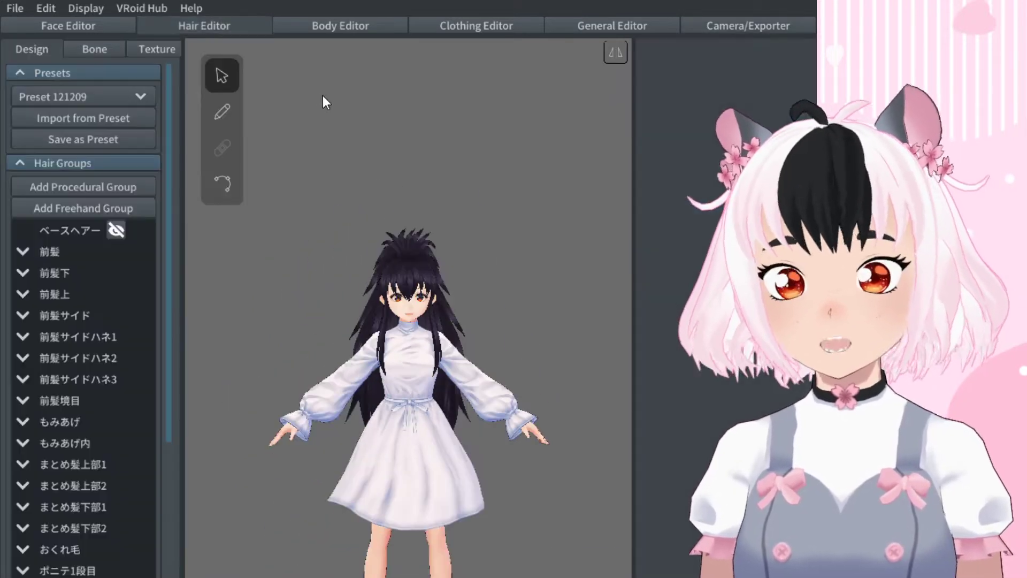
click(94, 49)
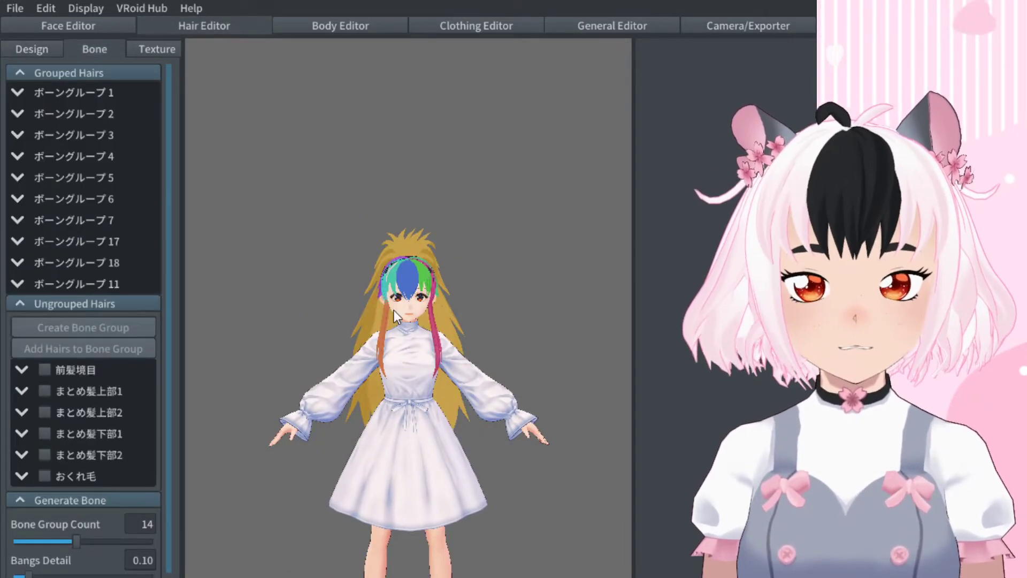
scroll(424, 344, up, 5)
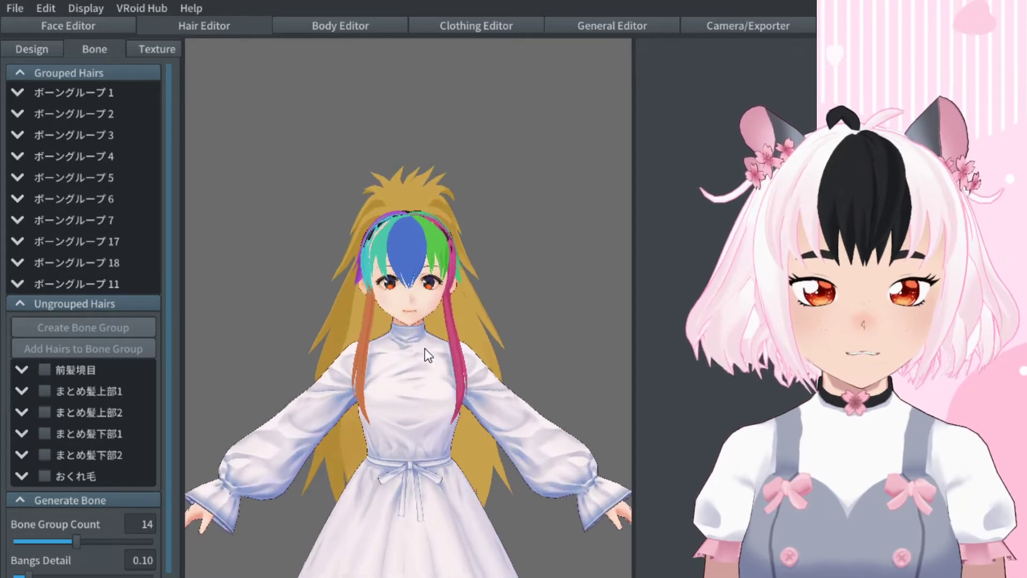
scroll(425, 349, up, 2)
right_drag(425, 349, 497, 368)
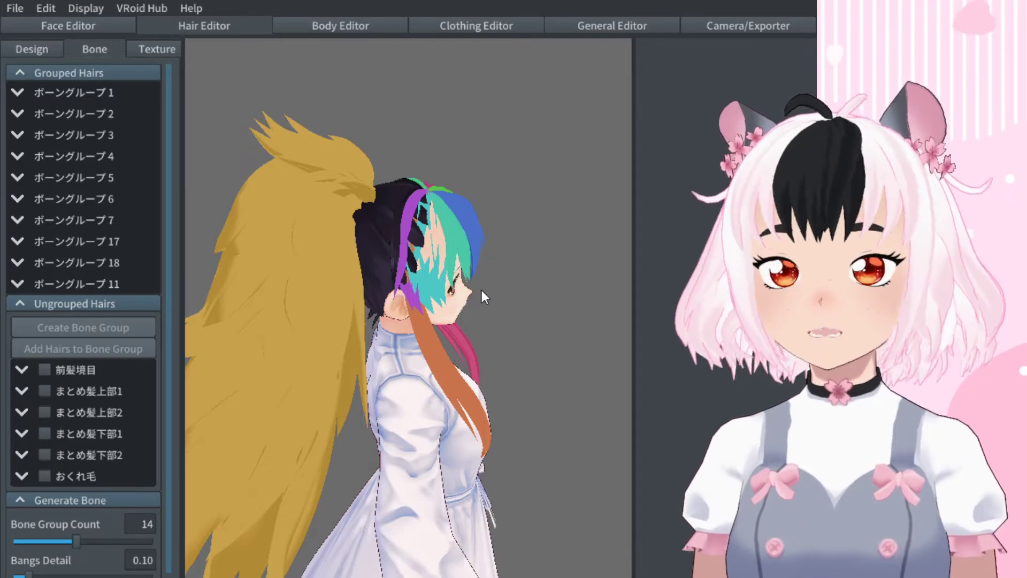
right_drag(497, 299, 458, 329)
Select ponytail strand ヘアー 29 in ボーングループ 11 and examine the group's bone chain from the back and side.
click(479, 303)
scroll(479, 303, down, 2)
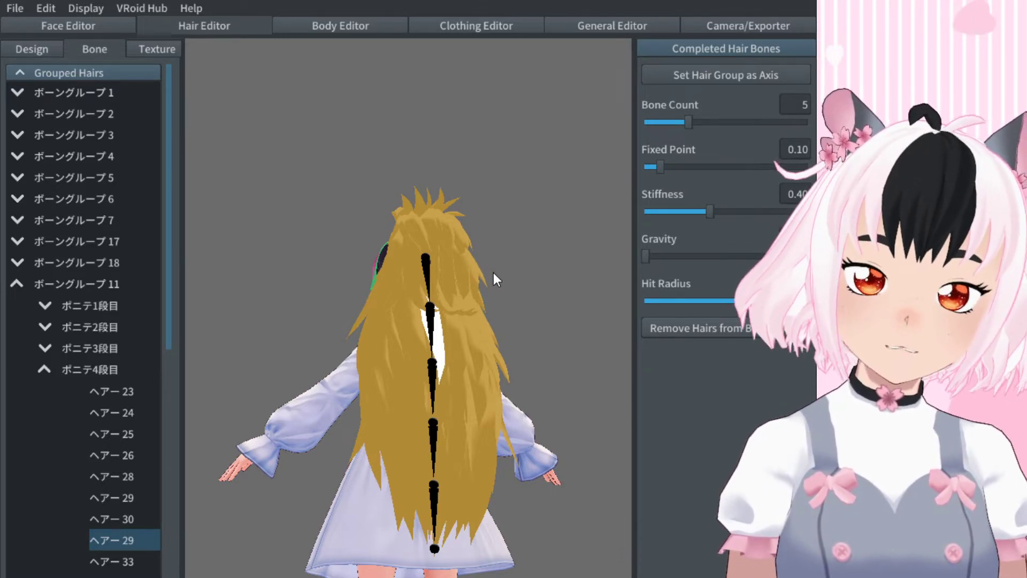
right_drag(490, 274, 534, 304)
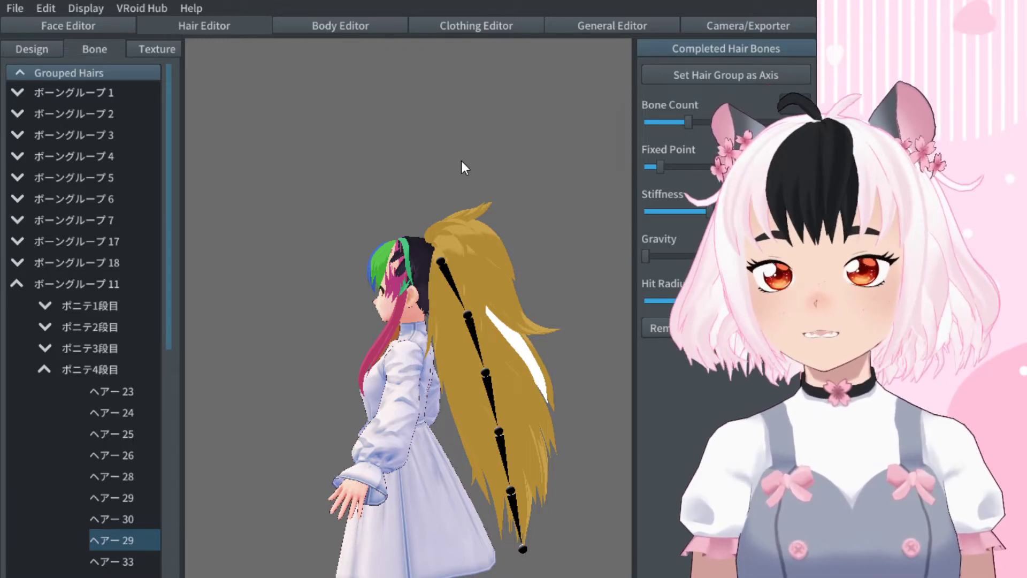
mouse_move(540, 228)
mouse_down()
mouse_move(500, 216)
mouse_move(520, 206)
mouse_move(539, 228)
mouse_up()
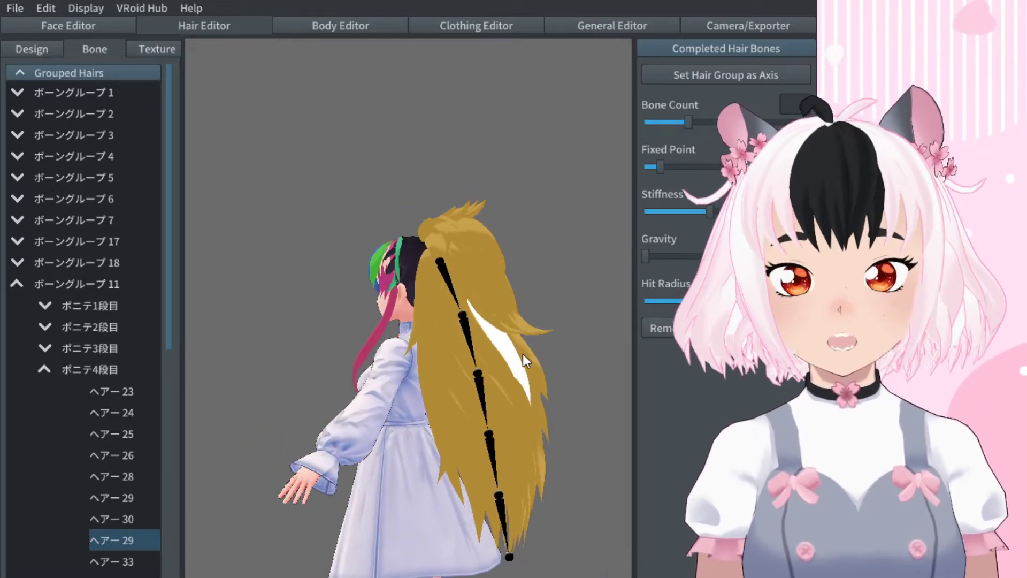
Watch the dark-haired model's single-group ponytail move in the Standby 4 animation from different angles.
drag(371, 313, 614, 194)
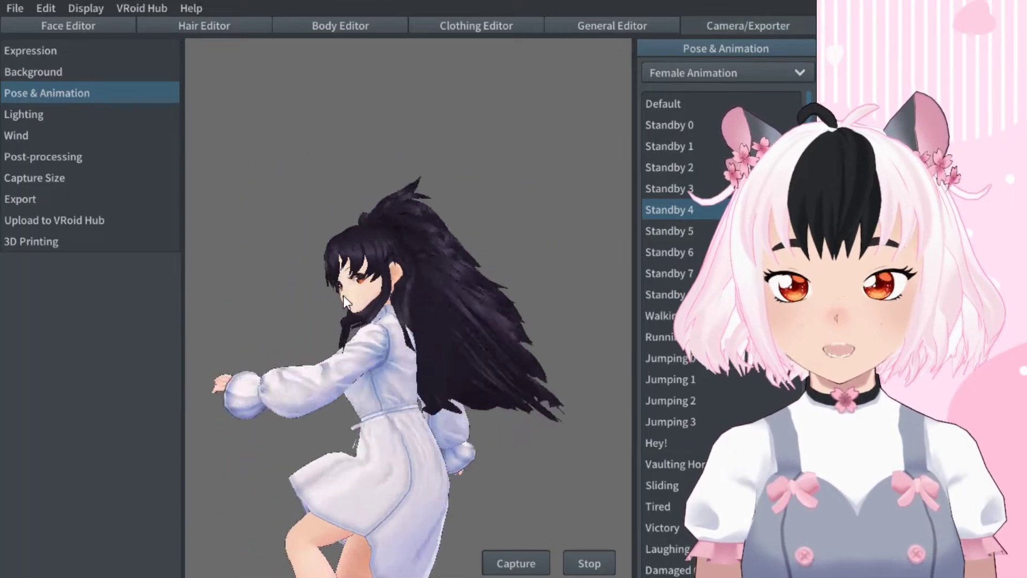
drag(373, 300, 471, 319)
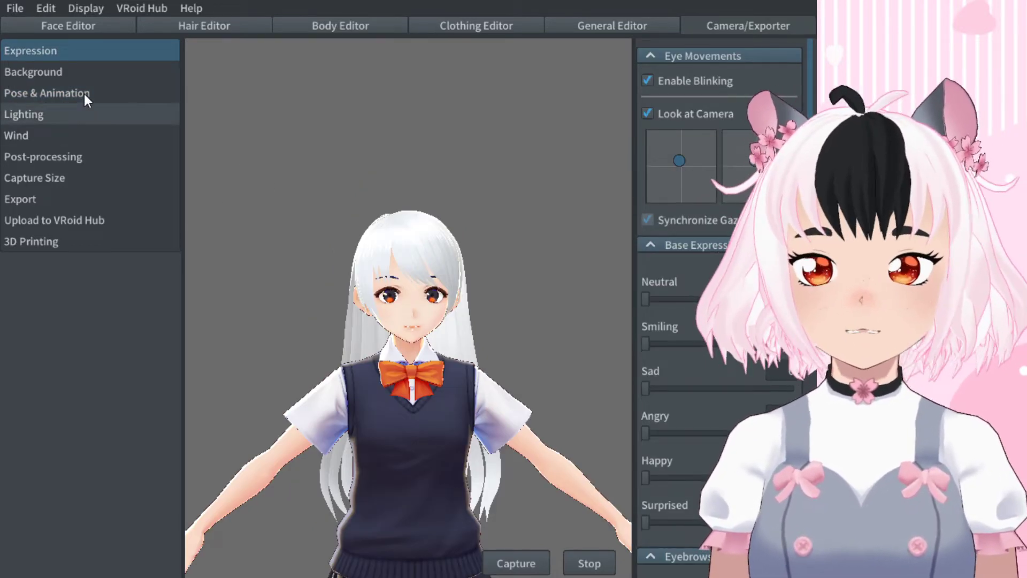
Preview the white-haired model's long hair with the Walking, Running, Standby 1 and Standby 4 animations.
click(84, 93)
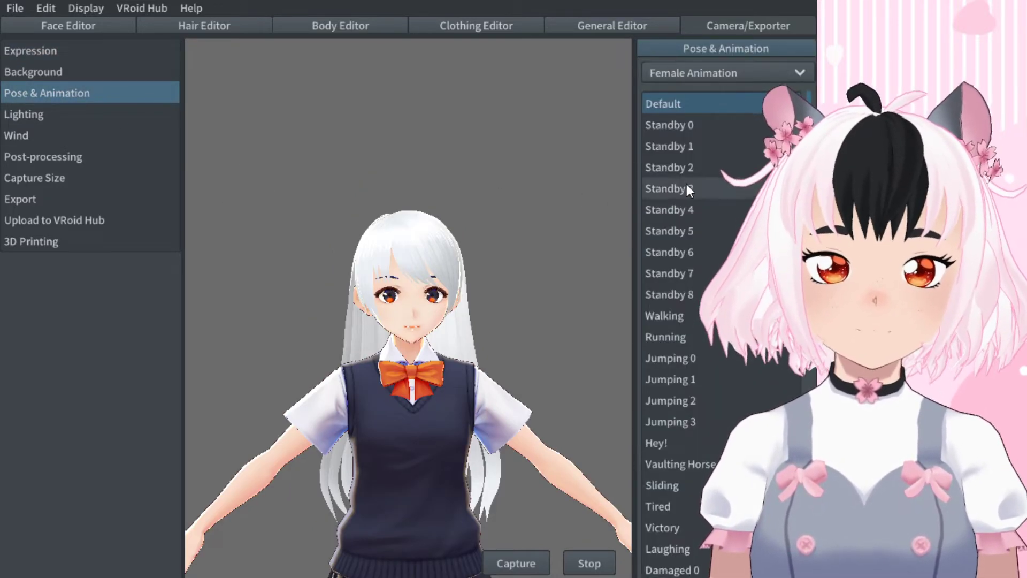
click(669, 319)
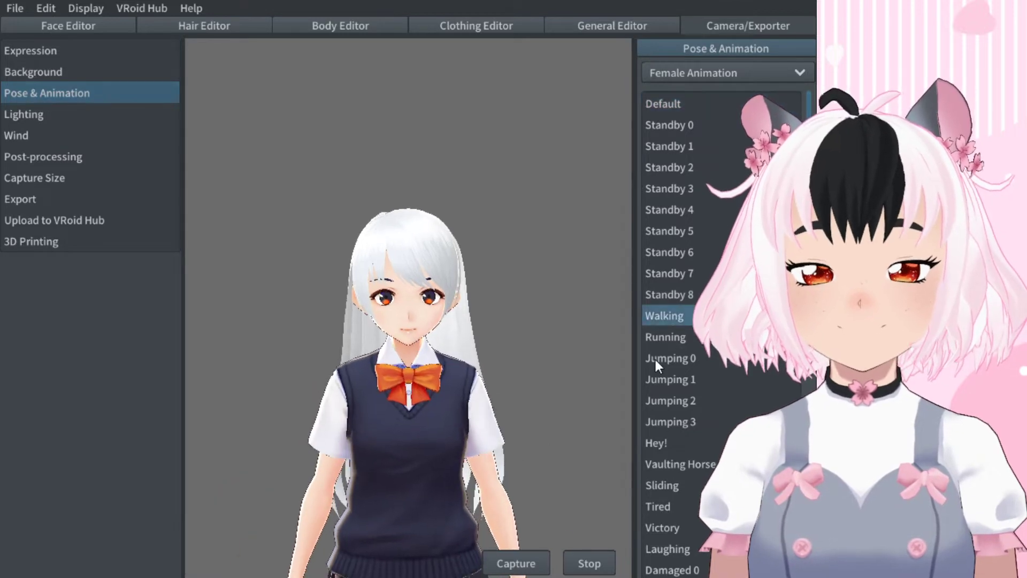
click(671, 337)
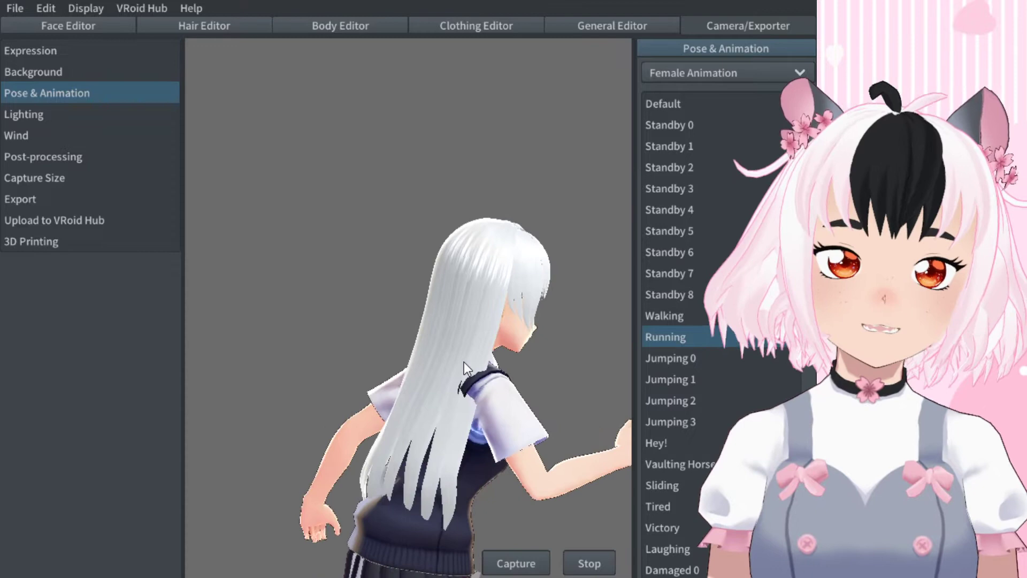
click(673, 145)
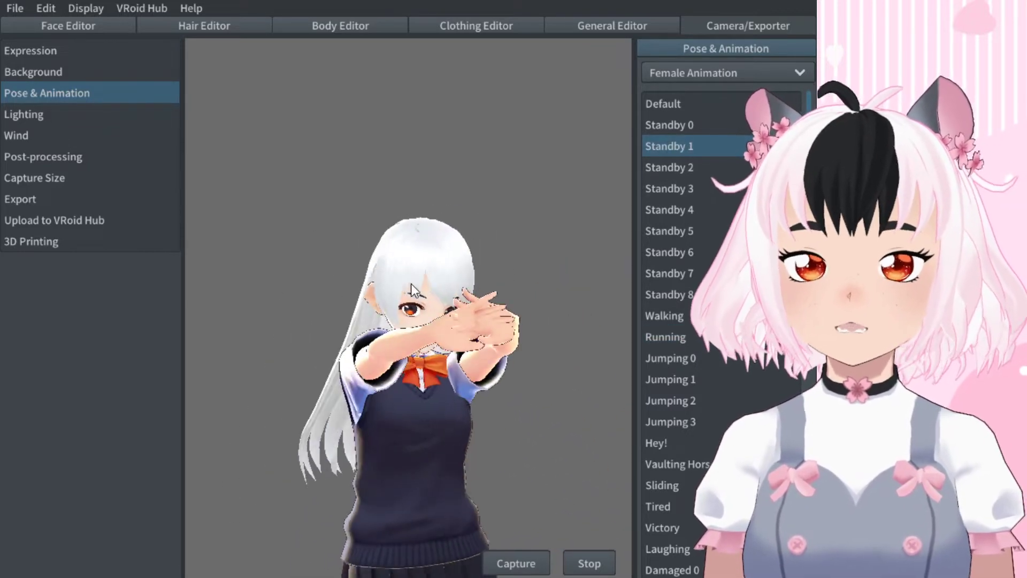
click(678, 210)
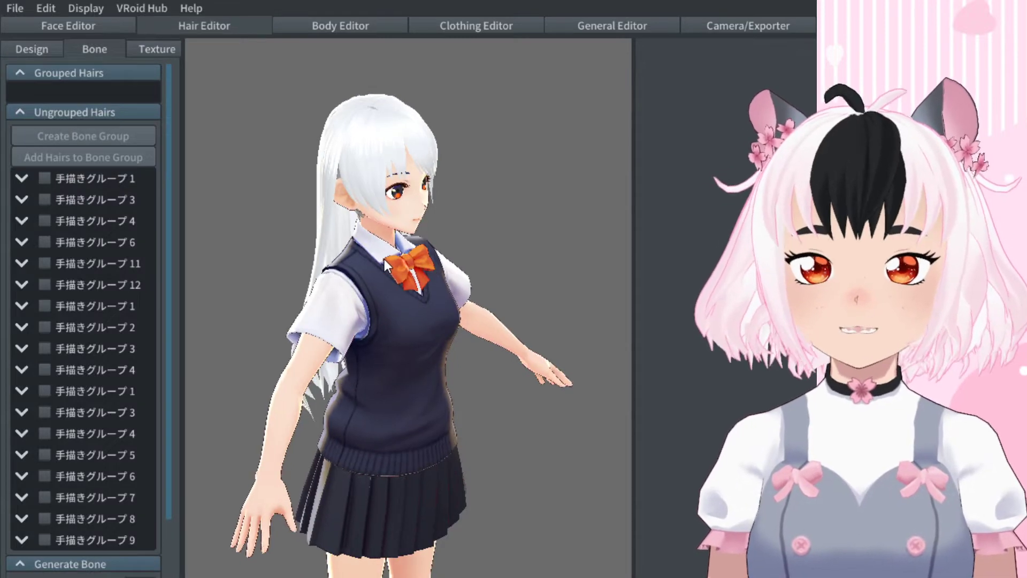
Create a single bone group from all the long back strands of the white-haired model, with a Bone Count of 4.
right_drag(384, 260, 454, 258)
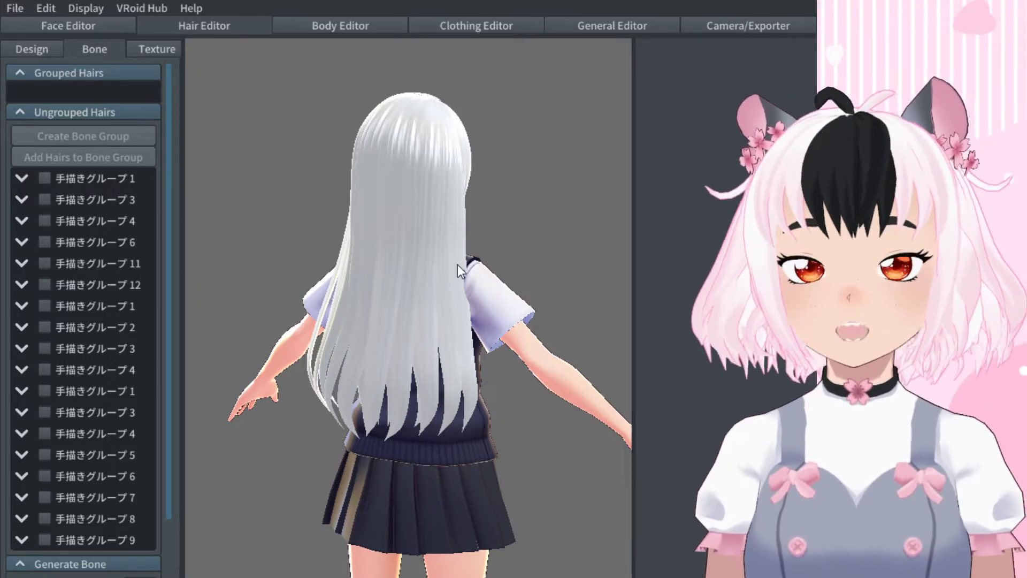
click(461, 260)
ctrl+click(423, 312)
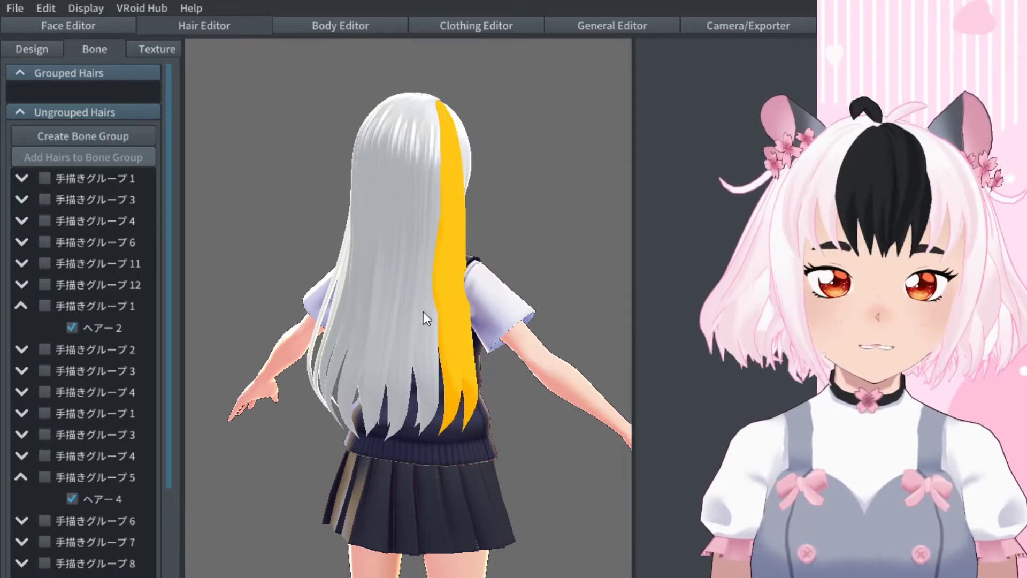
ctrl+click(425, 314)
ctrl+click(400, 328)
ctrl+click(385, 338)
right_drag(385, 338, 461, 344)
ctrl+click(473, 339)
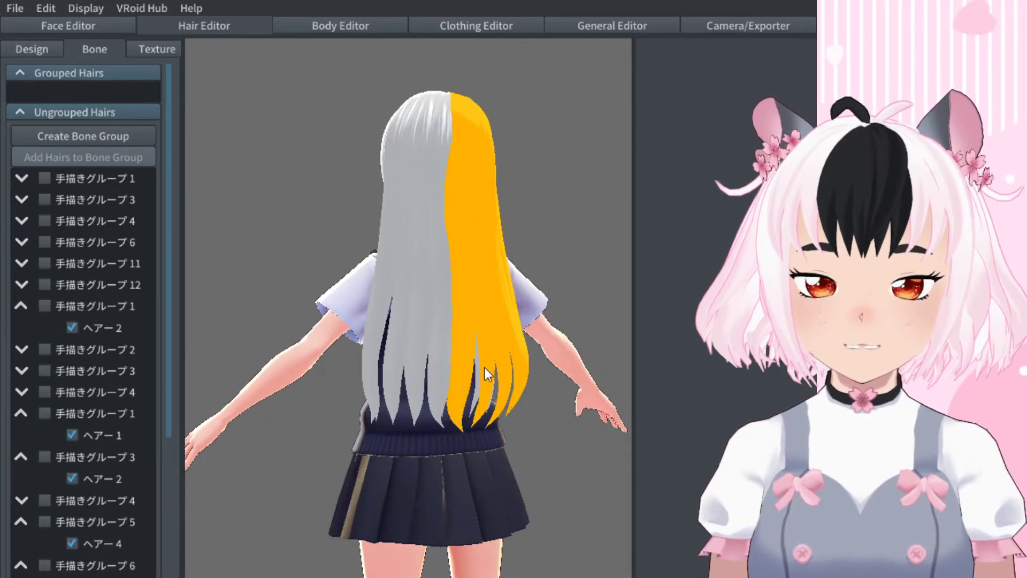
right_drag(480, 359, 382, 365)
ctrl+click(463, 353)
ctrl+click(450, 348)
ctrl+click(428, 361)
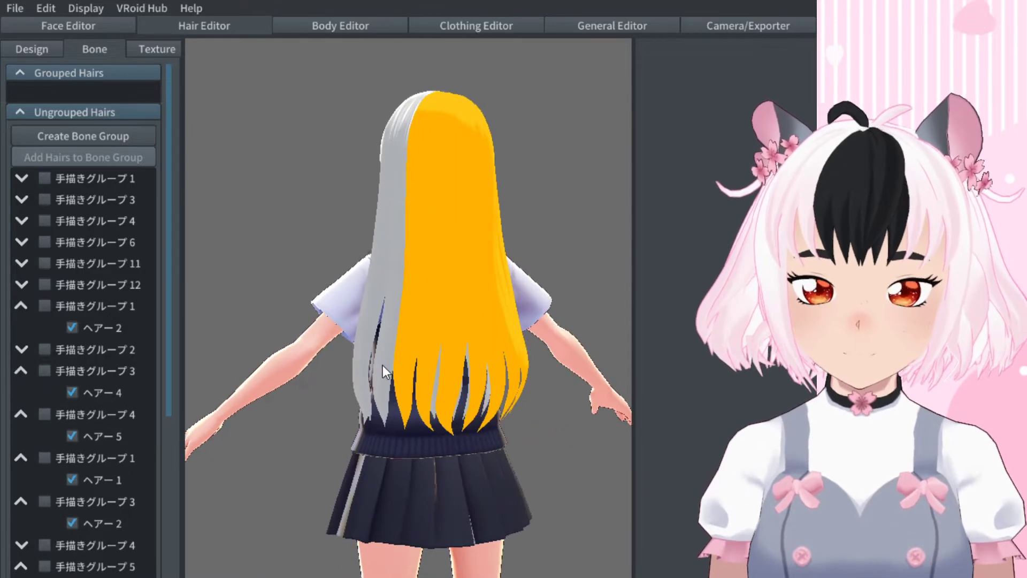
ctrl+click(359, 361)
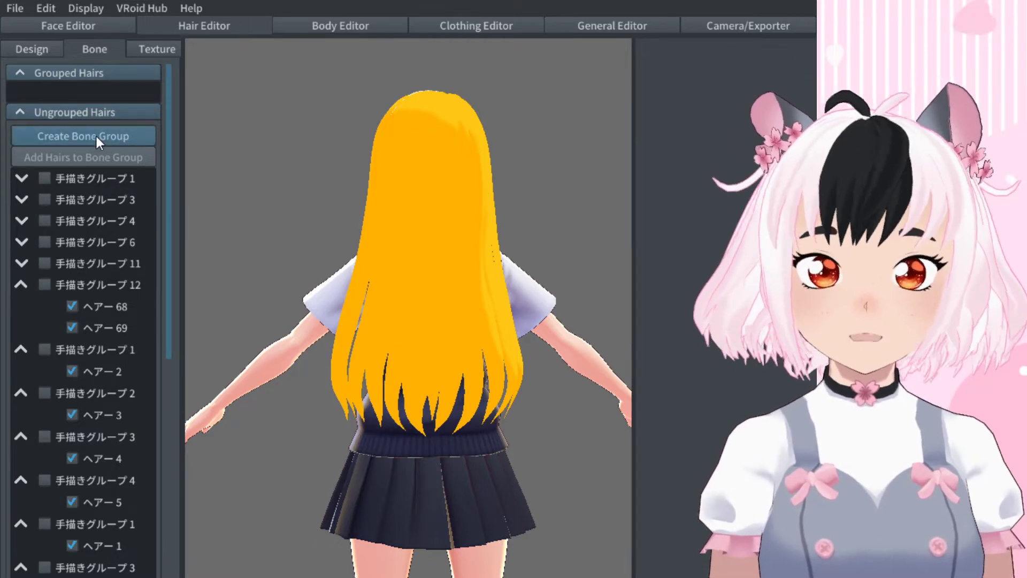
click(95, 136)
right_drag(285, 383, 375, 381)
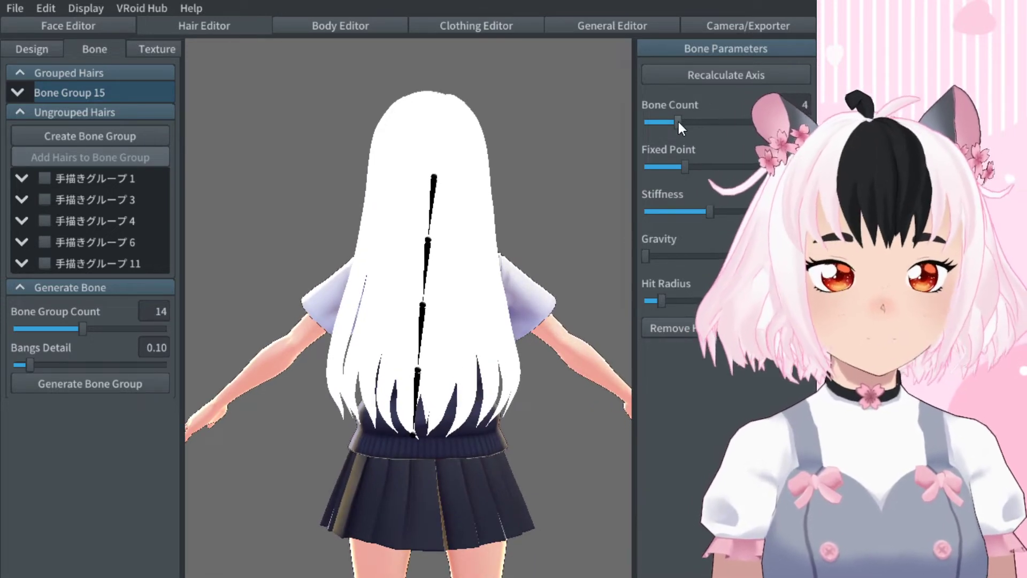
Preview the newly grouped back hair with the Running animation from several angles.
click(764, 26)
drag(457, 304, 377, 308)
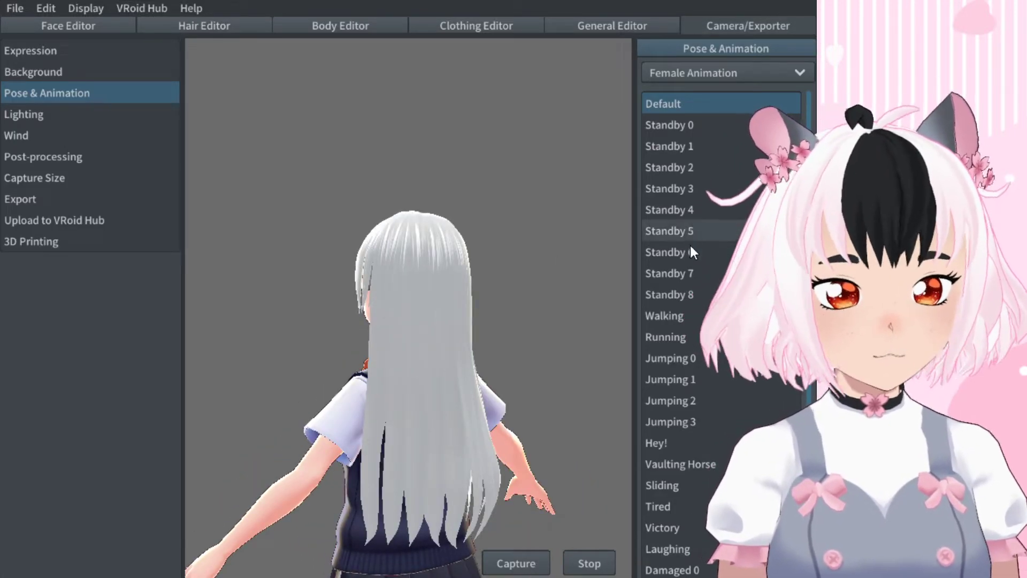
click(671, 337)
drag(588, 355, 356, 352)
drag(447, 355, 634, 367)
Check the single-group back hair in the Jumping 0, Walking, Running and Standby 4 animations.
click(684, 363)
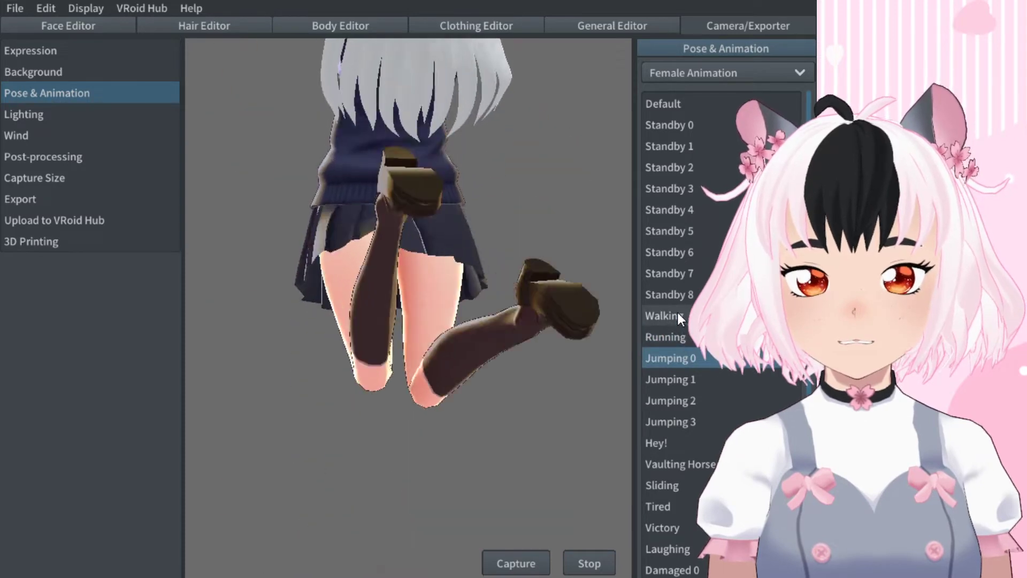
click(674, 315)
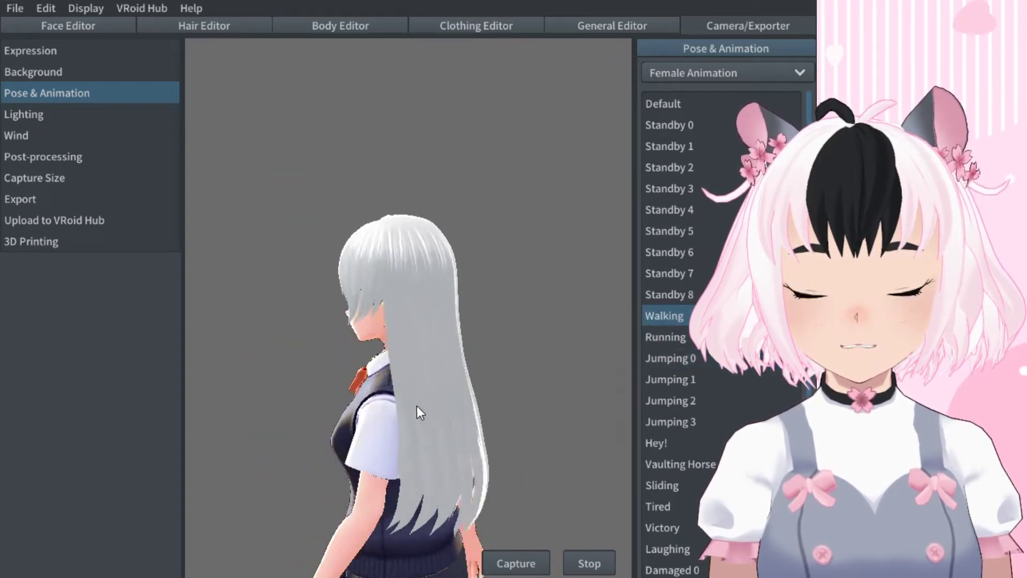
click(662, 338)
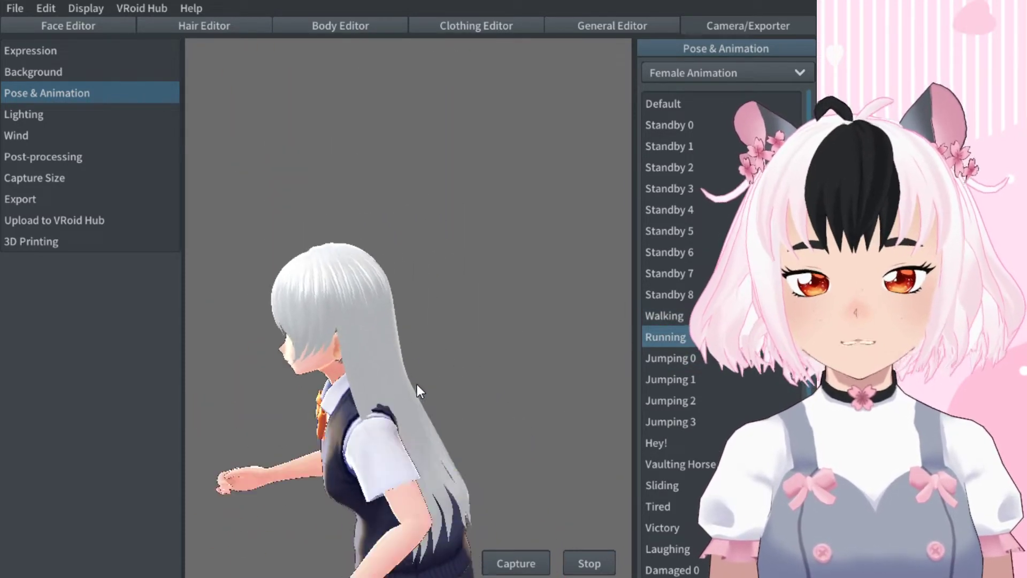
drag(416, 385, 487, 382)
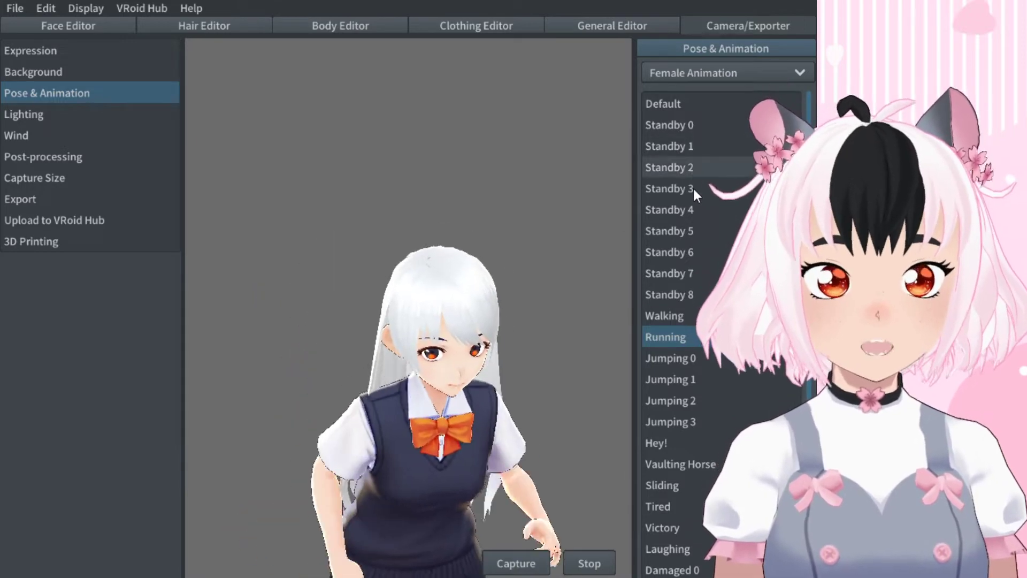
click(681, 209)
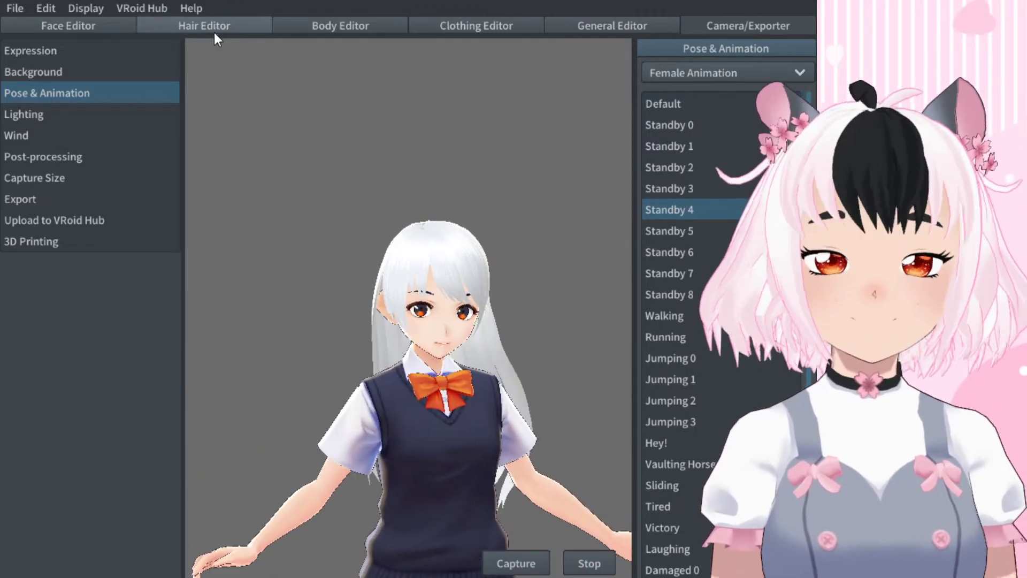
Delete the single bone group that holds all of the long back hair.
click(215, 26)
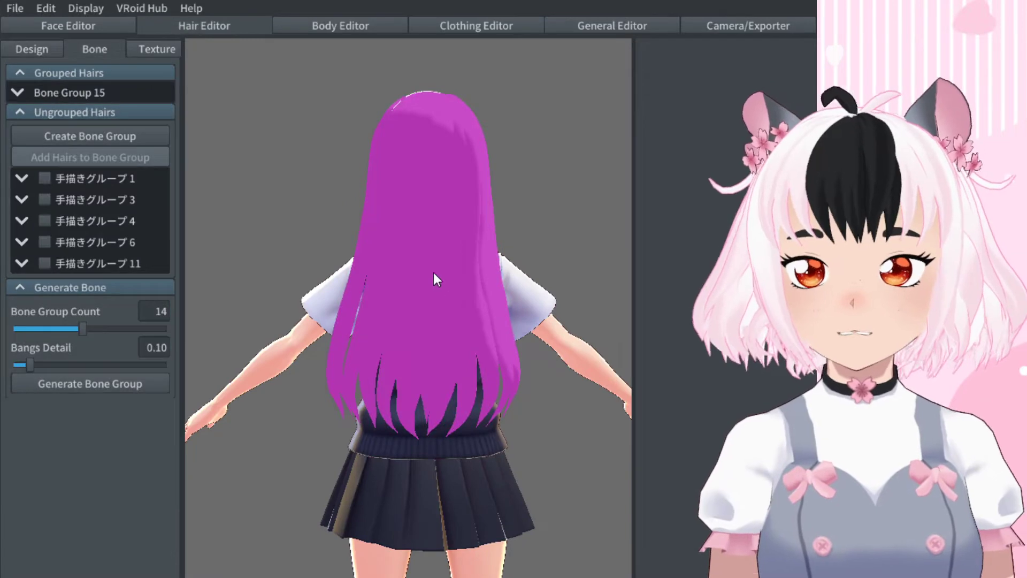
click(434, 274)
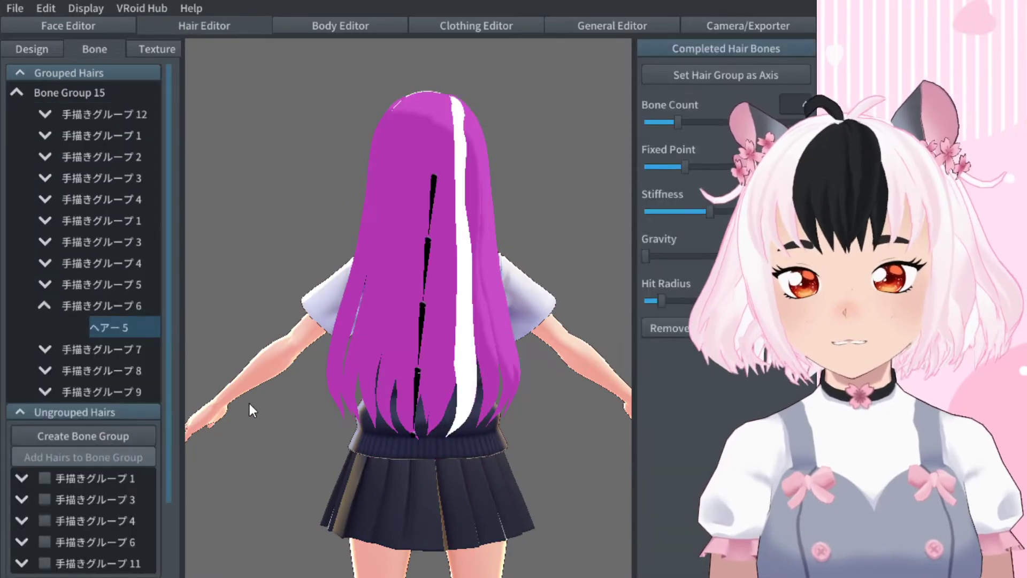
right_drag(507, 335, 436, 355)
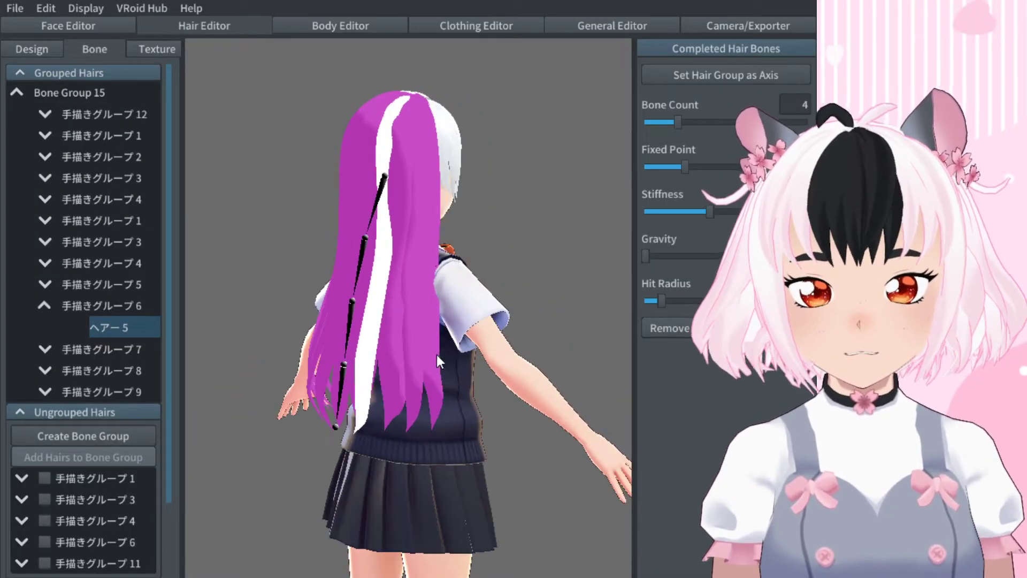
key(Delete)
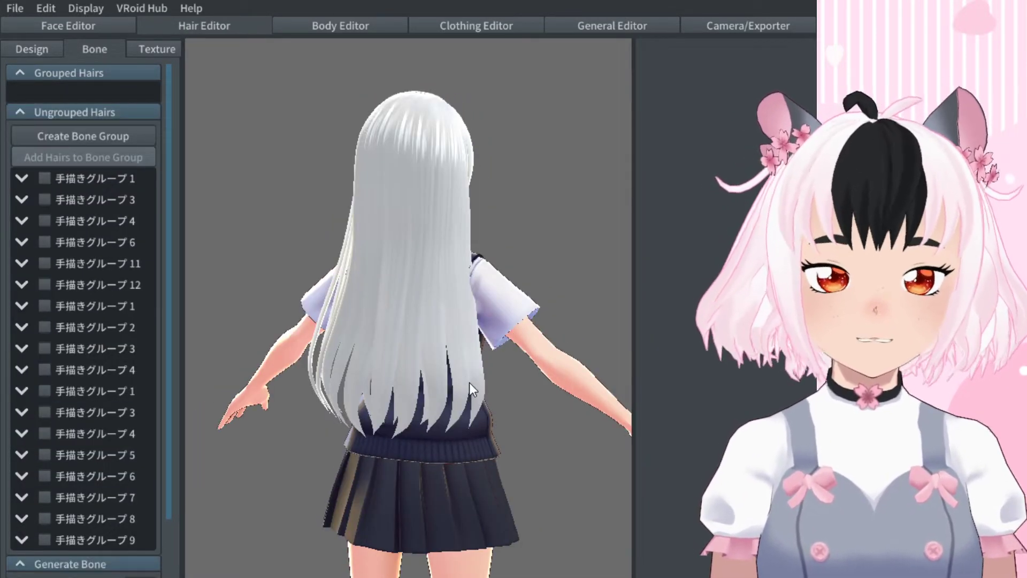
Create a separate bone group from the outer back strands on the left side, seen from behind.
scroll(462, 312, up, 2)
click(453, 221)
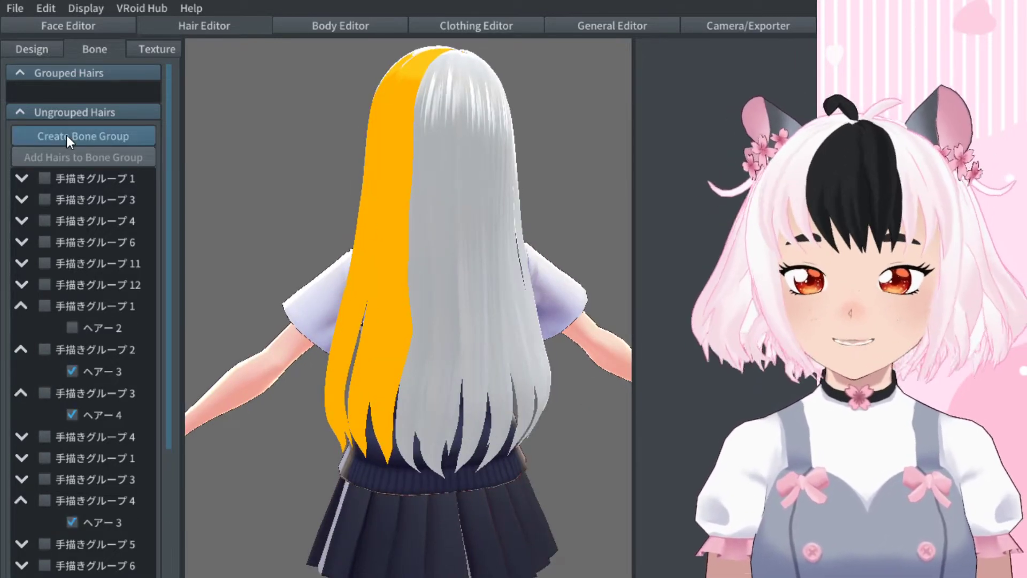
click(67, 135)
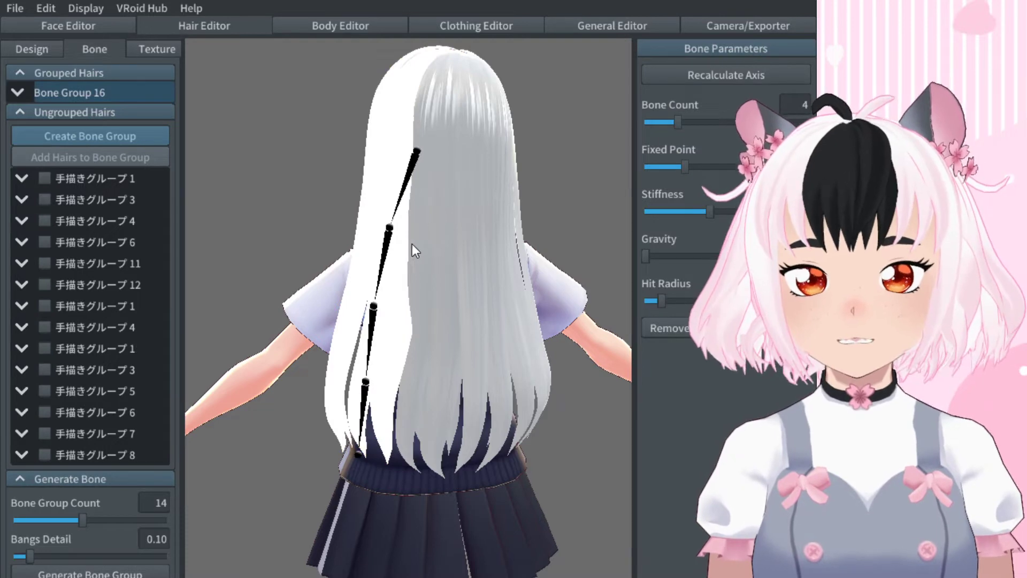
mouse_move(417, 158)
right_down()
mouse_move(466, 145)
mouse_move(524, 149)
mouse_move(435, 161)
mouse_move(416, 153)
right_up()
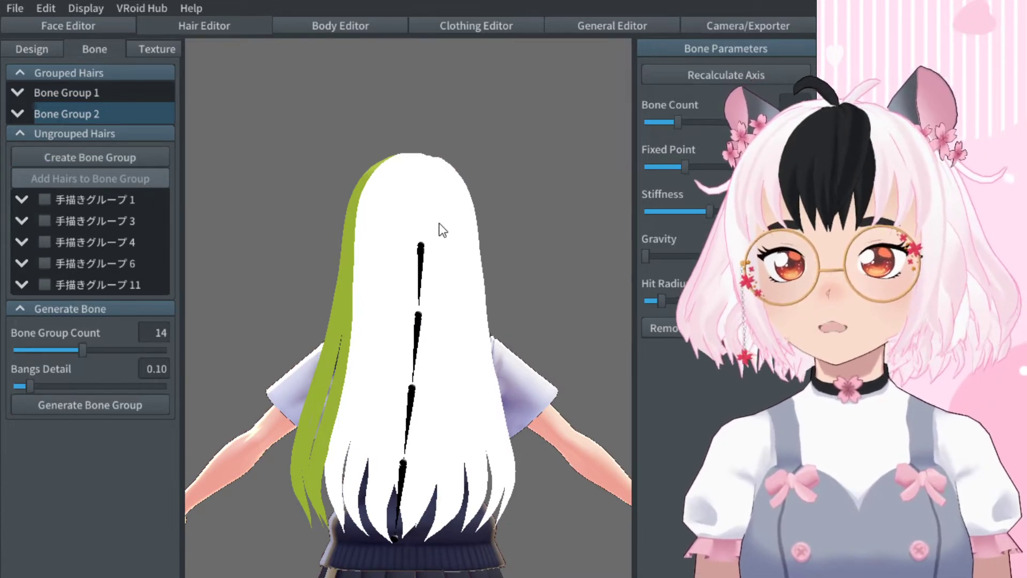
Preview the back hair split into two bone groups with the Standby 5, Standby 6, Walking and Running animations.
right_drag(409, 236, 376, 278)
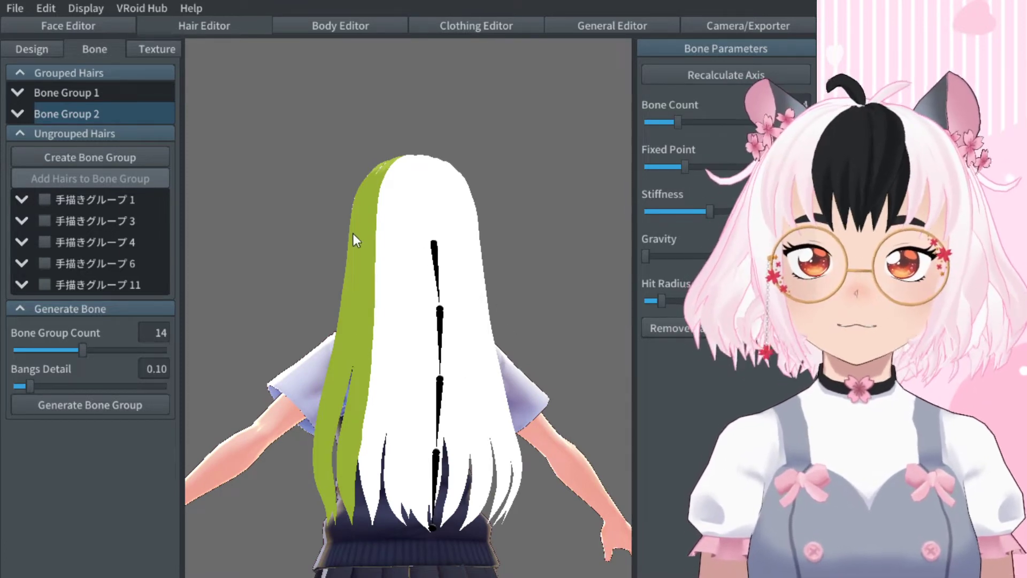
right_drag(340, 342, 513, 342)
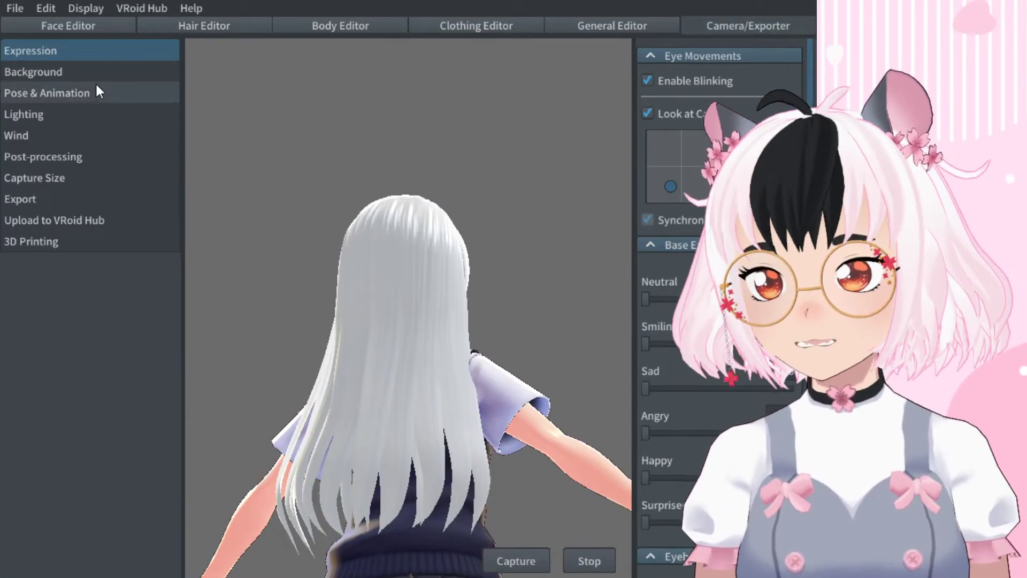
click(97, 92)
click(667, 238)
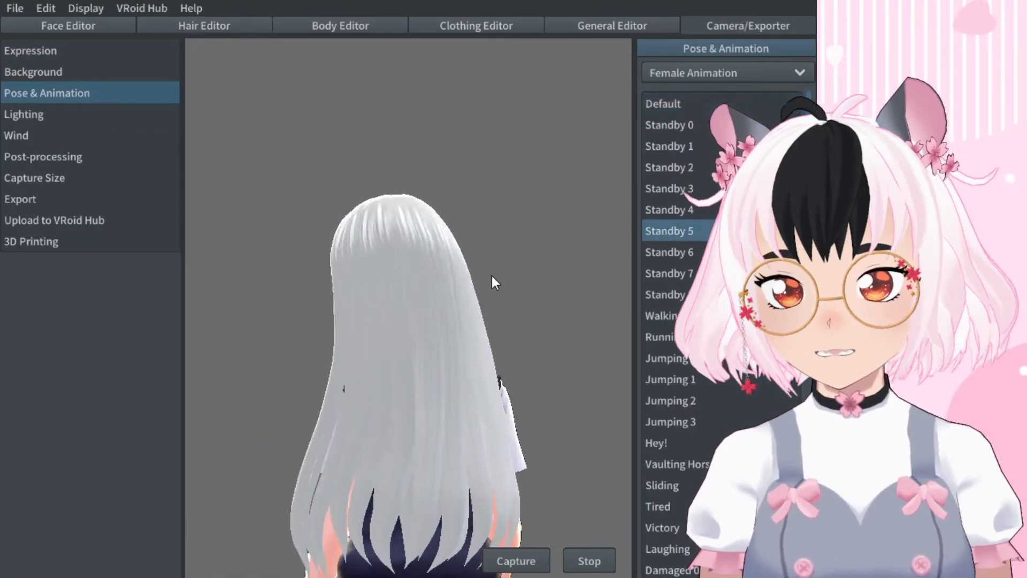
click(694, 251)
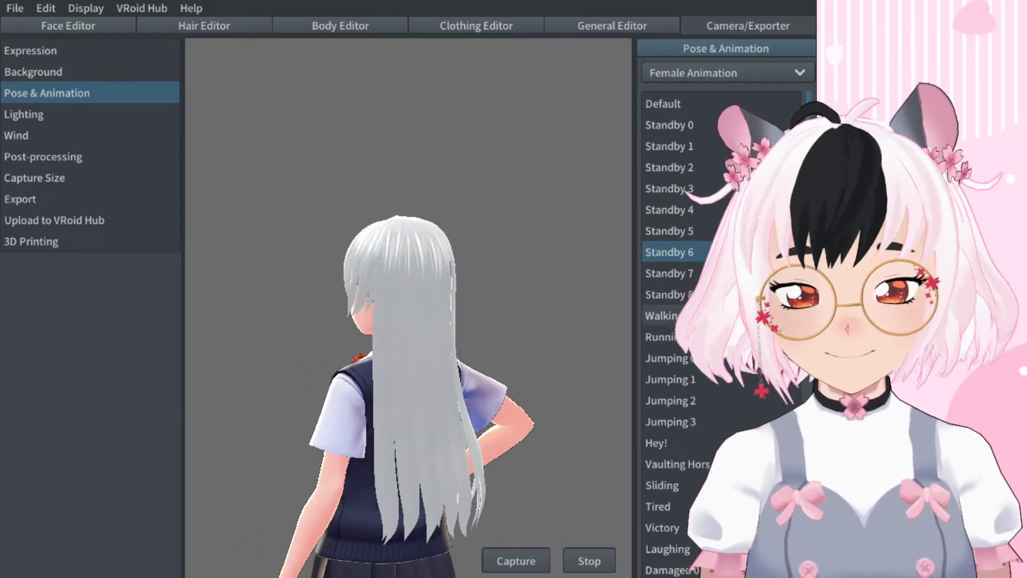
click(660, 315)
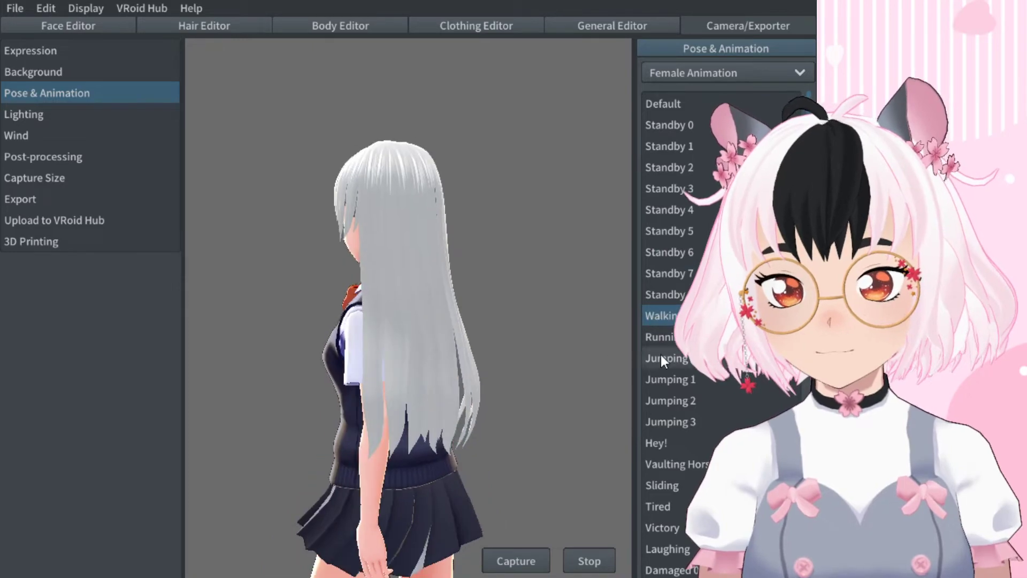
click(670, 339)
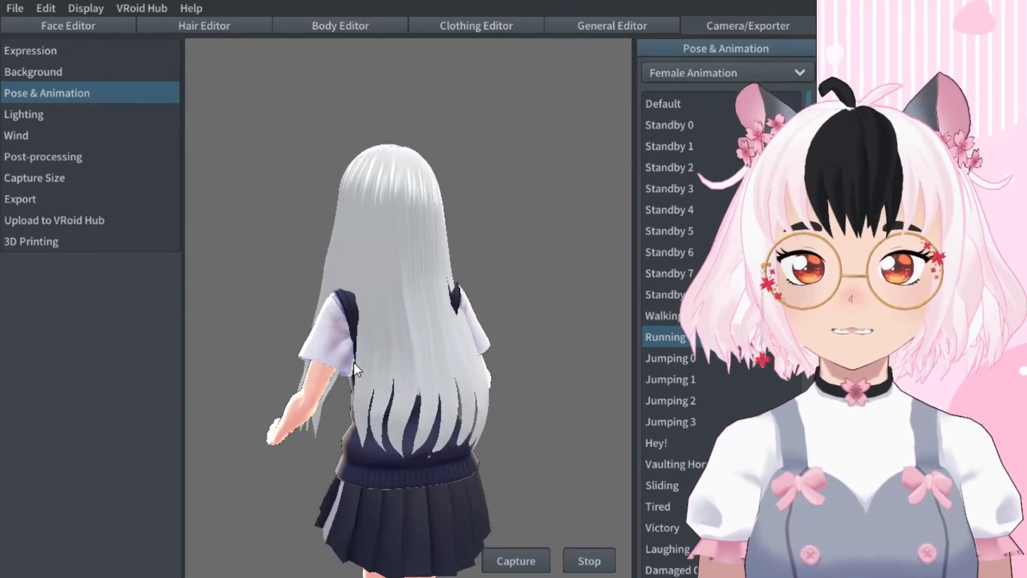
right_drag(299, 365, 655, 242)
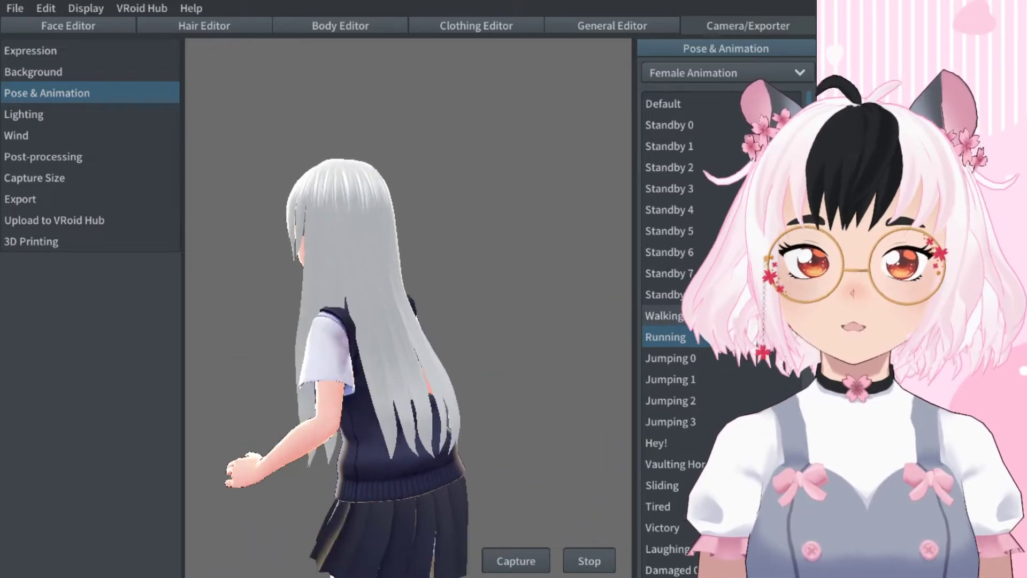
Check the two-group back hair in the Walking, Standby 1 and Standby 4 animations.
click(662, 316)
click(694, 149)
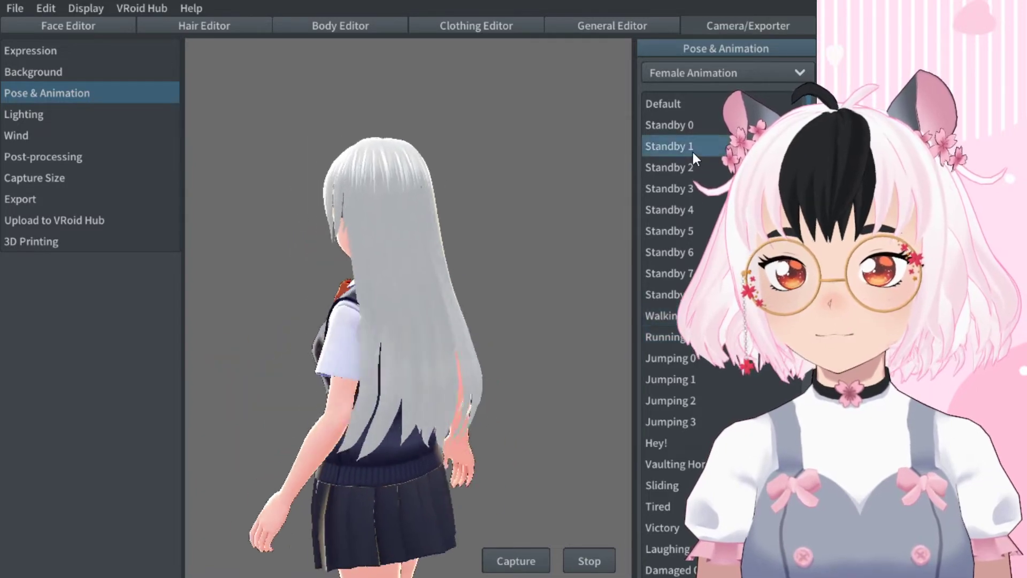
click(681, 212)
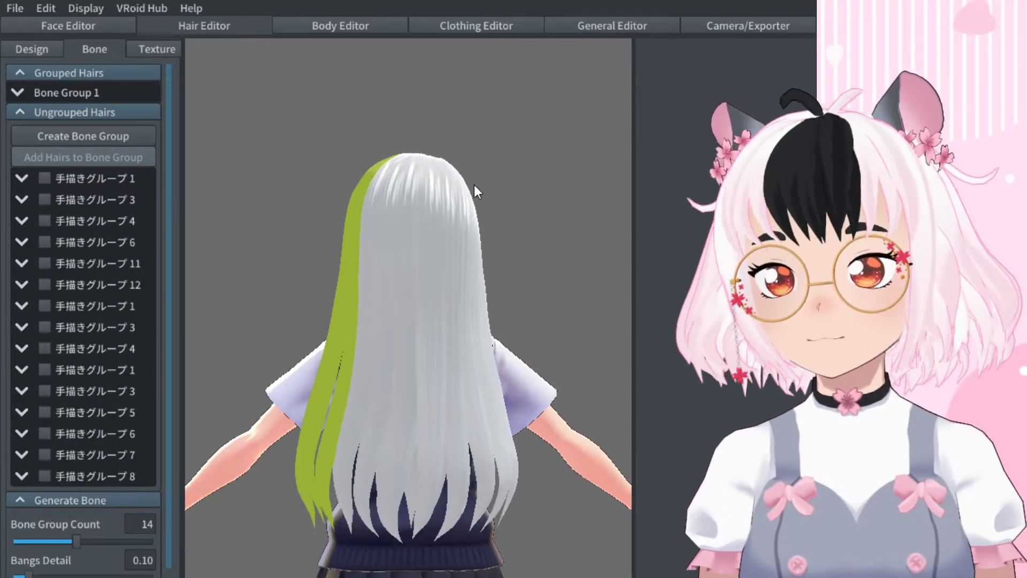
Create a bone group from the two outermost back strands on the right side, seen from behind.
right_drag(468, 186, 430, 189)
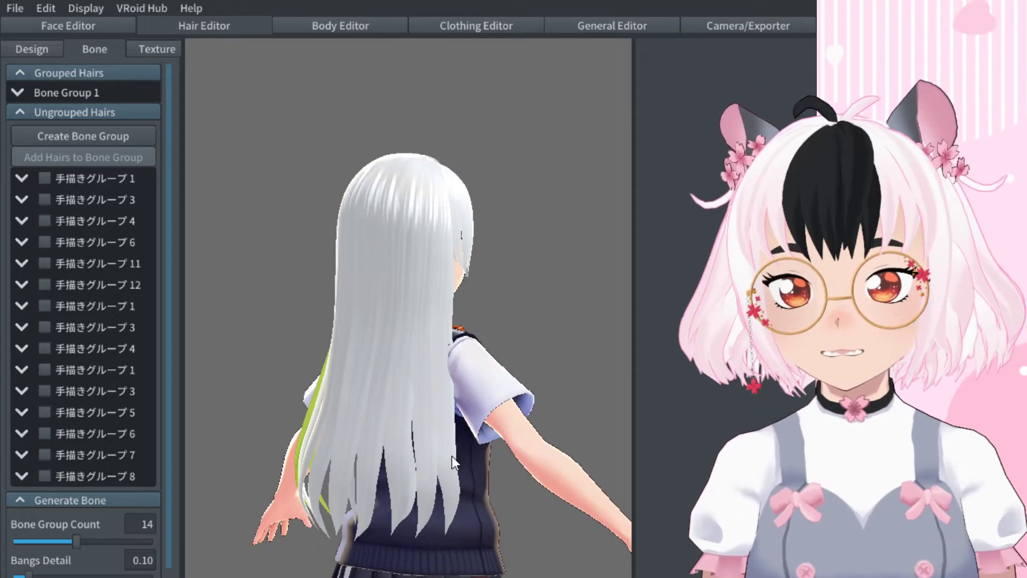
click(449, 437)
click(420, 434)
right_drag(444, 426, 455, 406)
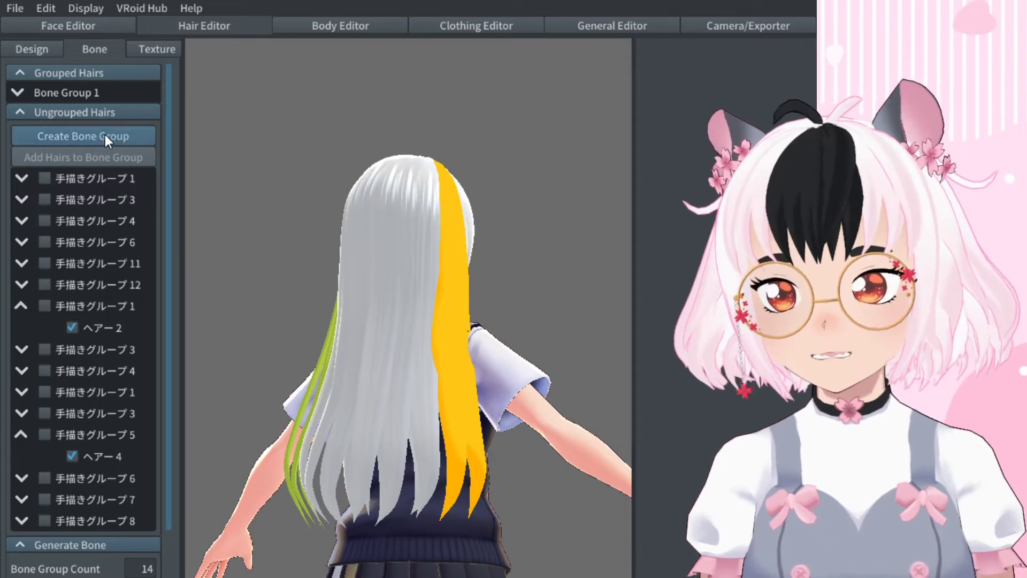
click(105, 135)
Create another bone group from the three back strands next to the outermost right group.
mouse_move(492, 276)
right_down()
mouse_move(502, 263)
mouse_move(498, 276)
right_up()
click(447, 381)
ctrl+click(419, 383)
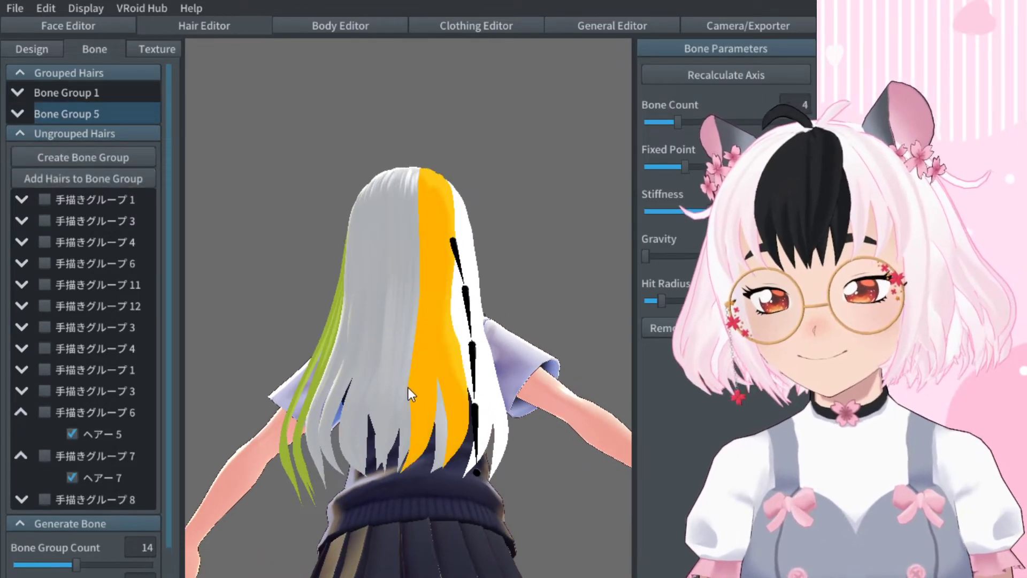
ctrl+click(394, 395)
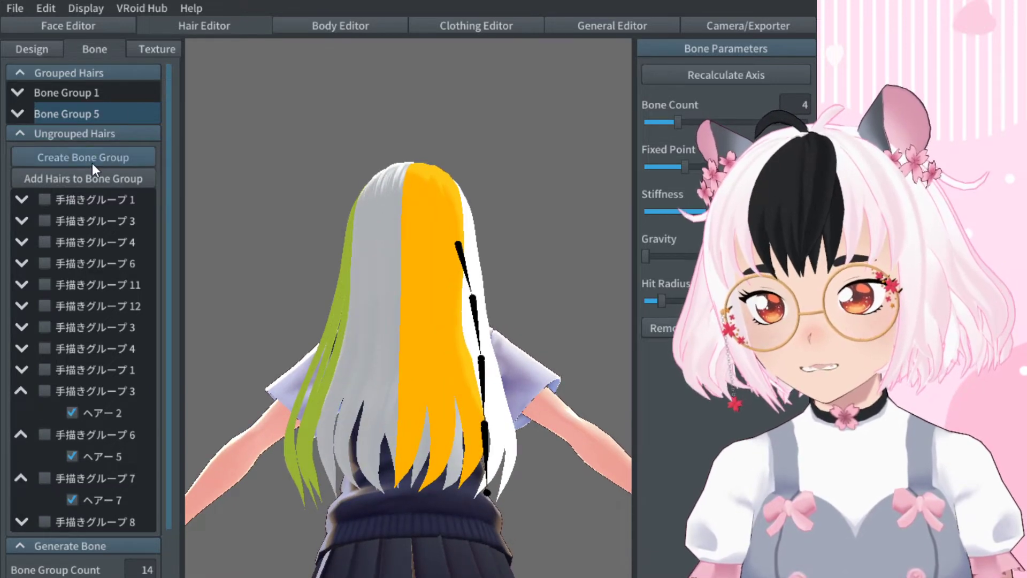
click(92, 163)
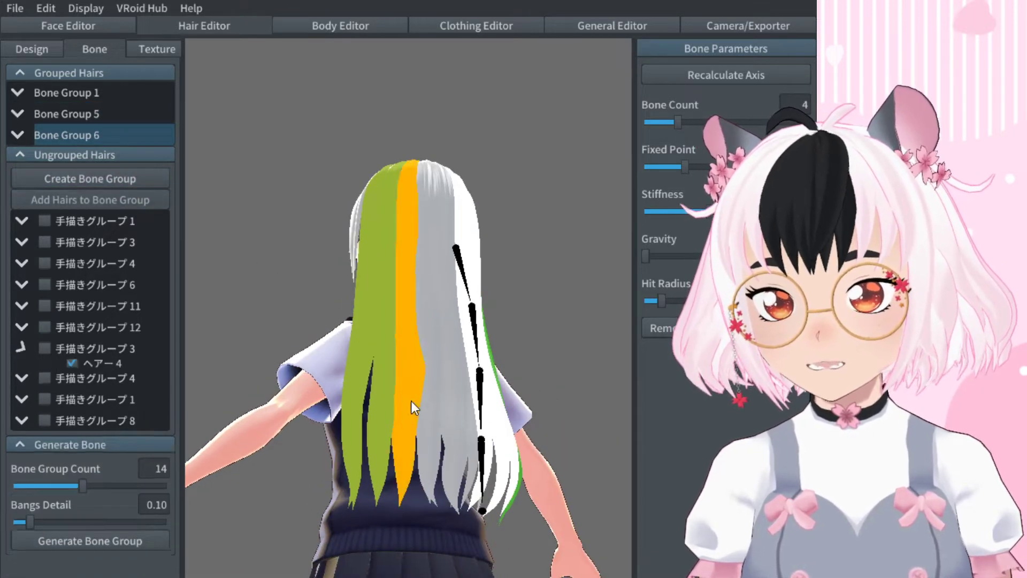
Create a bone group from the three remaining outer-layer strands in the middle of the back hair.
ctrl+click(429, 402)
ctrl+click(444, 405)
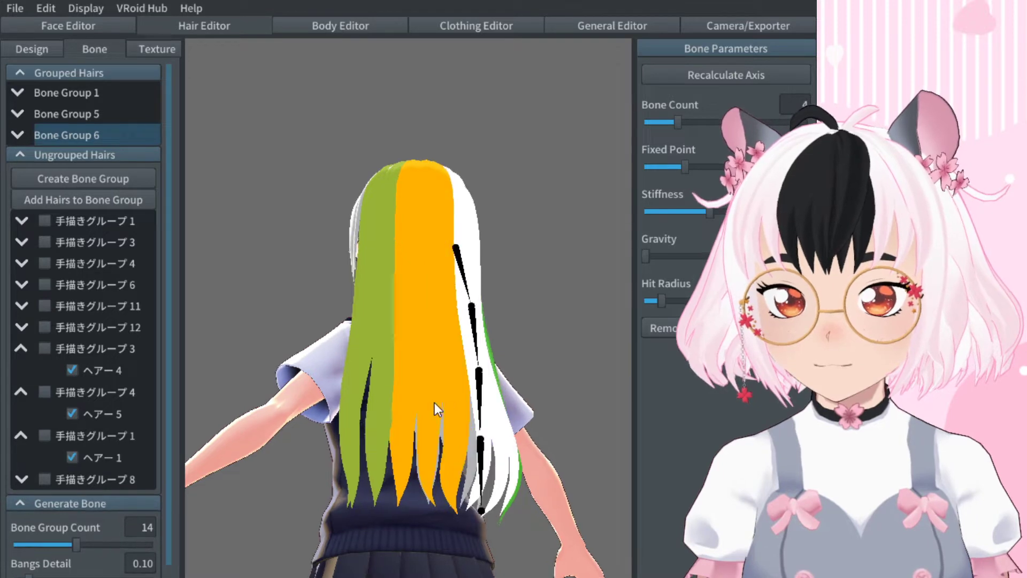
right_drag(434, 402, 352, 335)
click(106, 183)
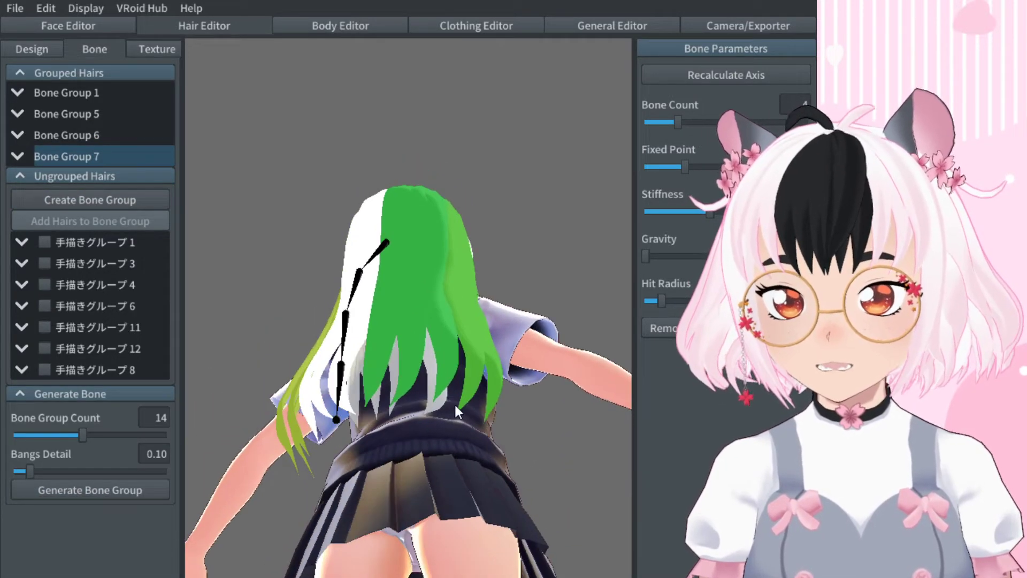
Create one bone group from the two under-layer strands on the right and another from the remaining under-layer hair.
click(426, 397)
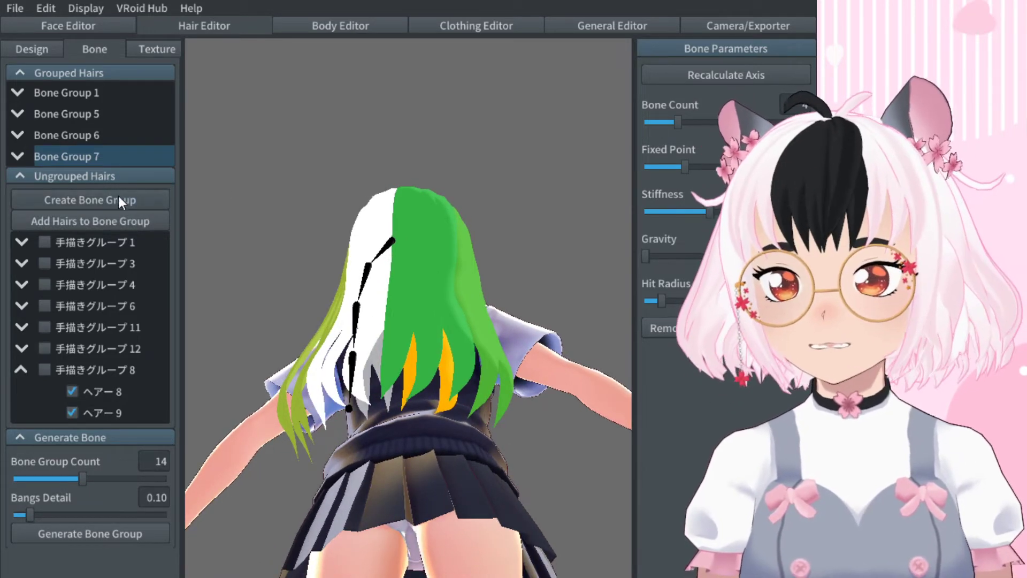
click(119, 201)
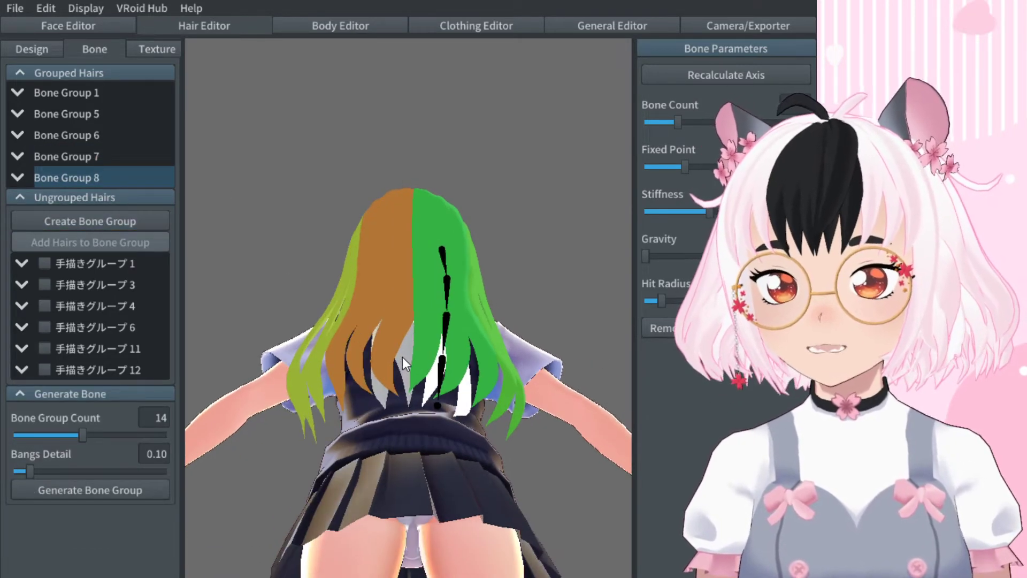
click(402, 357)
click(108, 216)
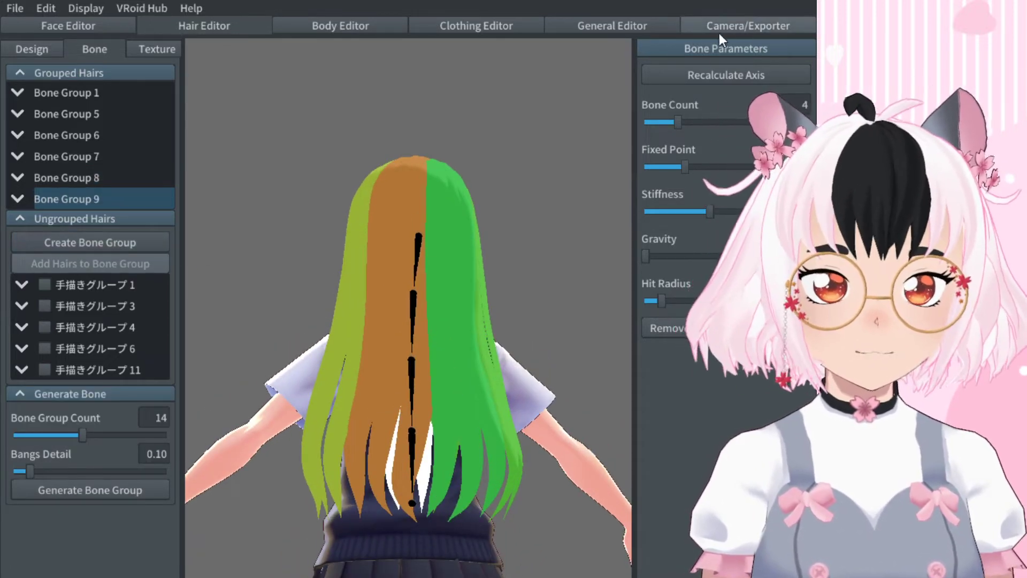
Preview the regrouped back hair with the Standby 4 animation, and return to the hair's bone settings.
click(735, 27)
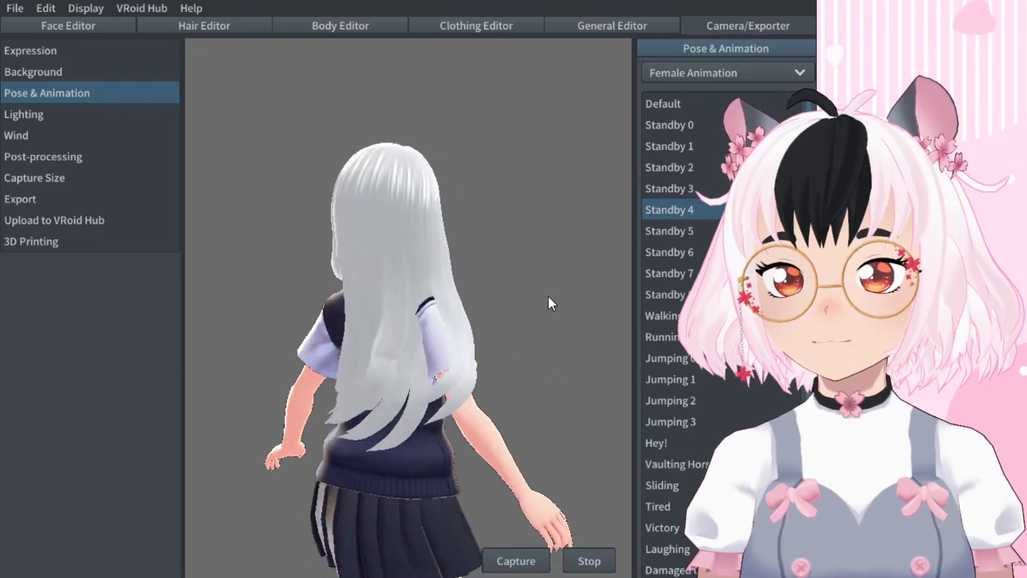
click(242, 26)
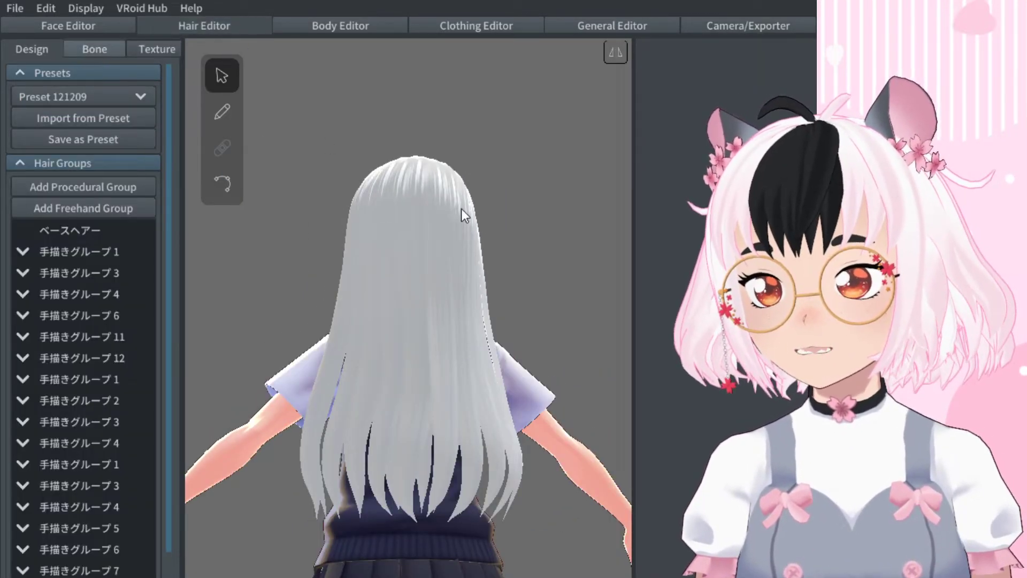
click(94, 49)
Increase the Fixed Point of the two right-side back hair bone groups so their bones start lower.
click(468, 319)
right_drag(518, 271, 484, 217)
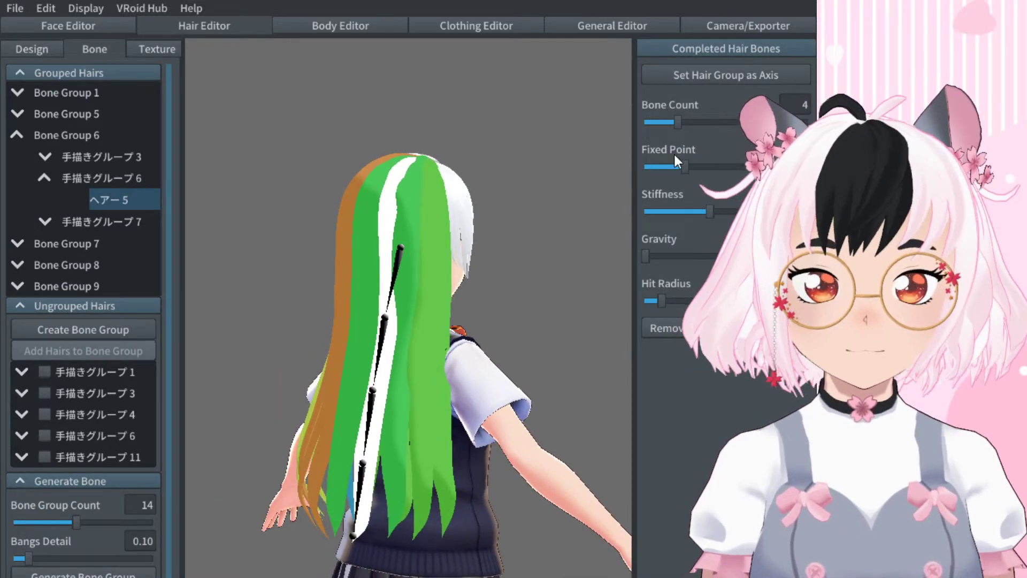
drag(685, 167, 711, 174)
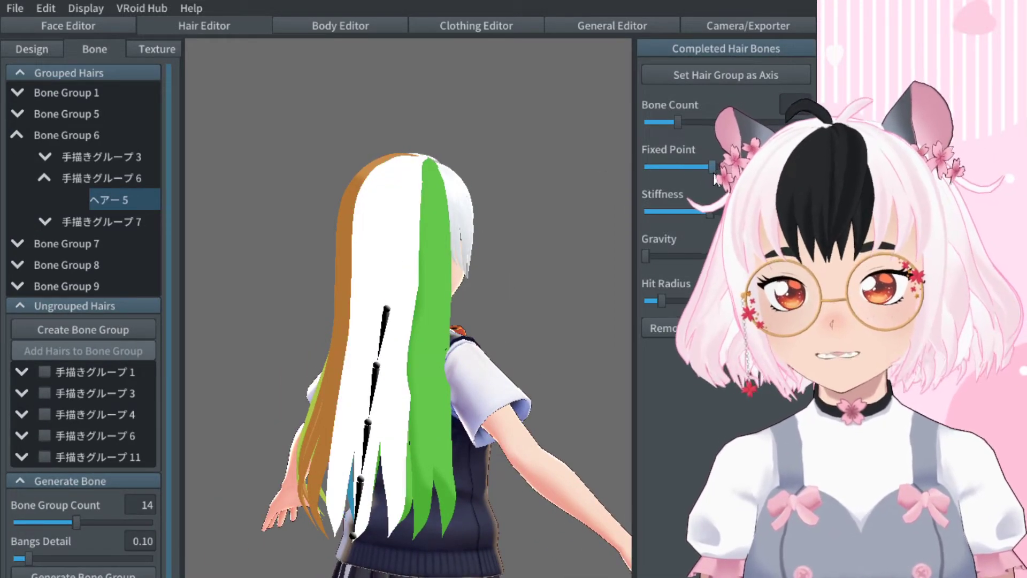
click(438, 333)
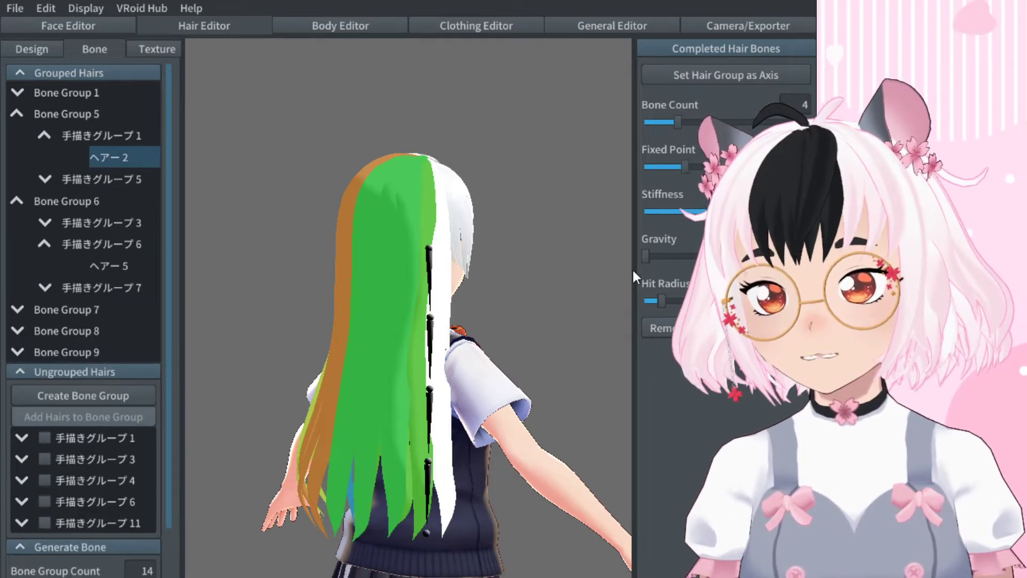
drag(684, 168, 709, 172)
right_drag(509, 291, 516, 300)
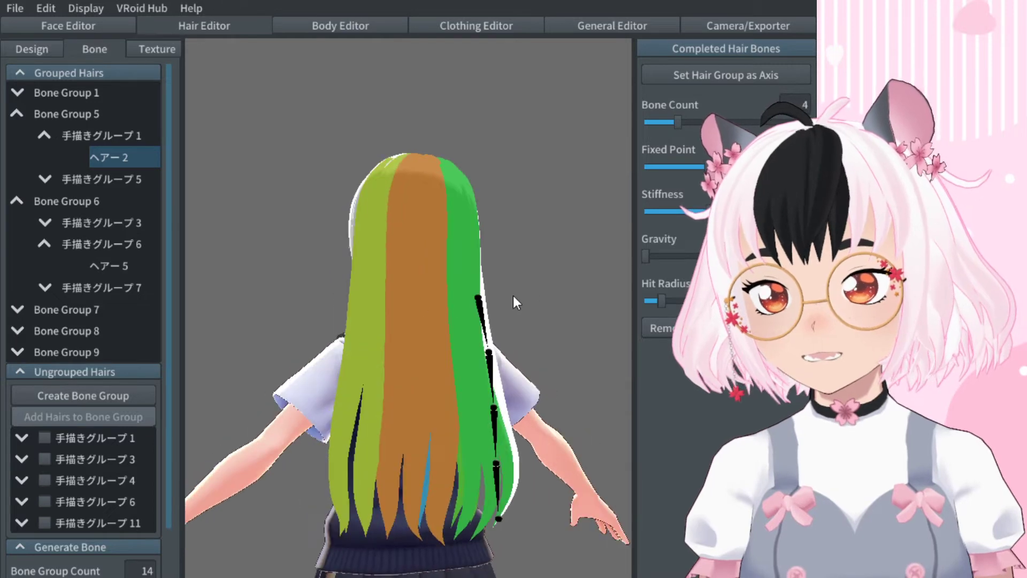
Increase the Fixed Point of the middle and left back hair bone groups so their bones start lower.
click(423, 321)
drag(693, 169, 704, 173)
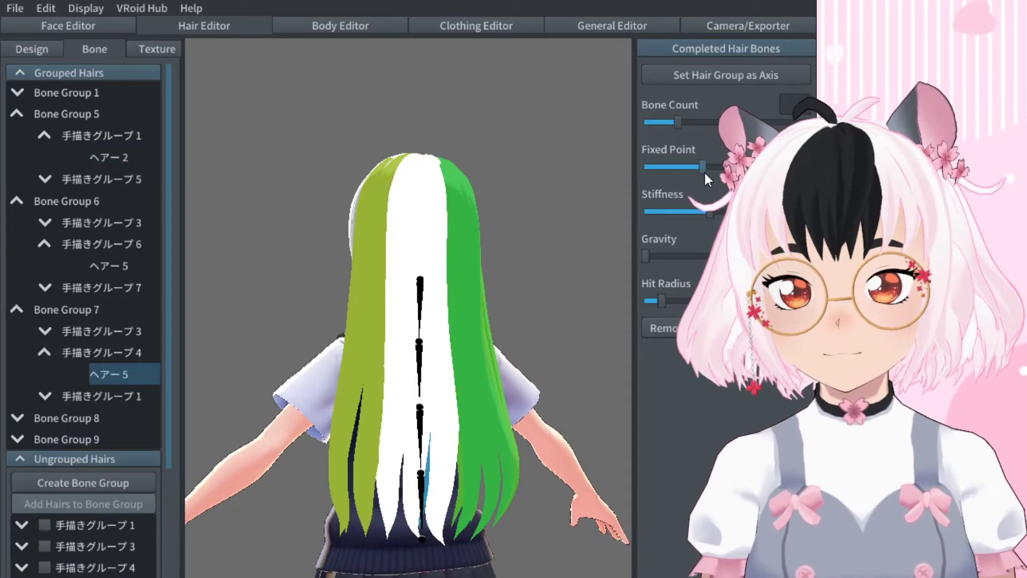
click(370, 305)
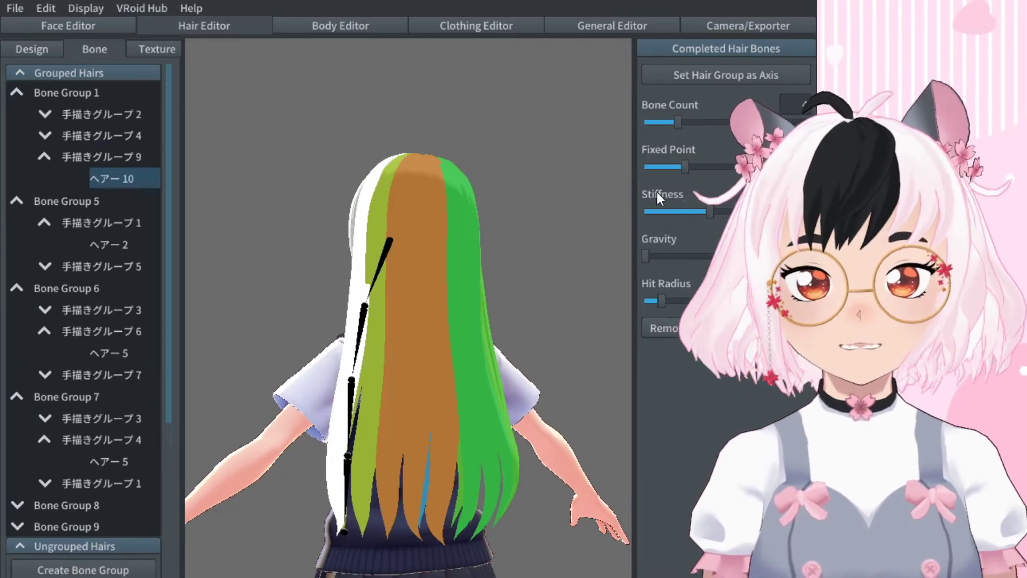
drag(687, 168, 704, 170)
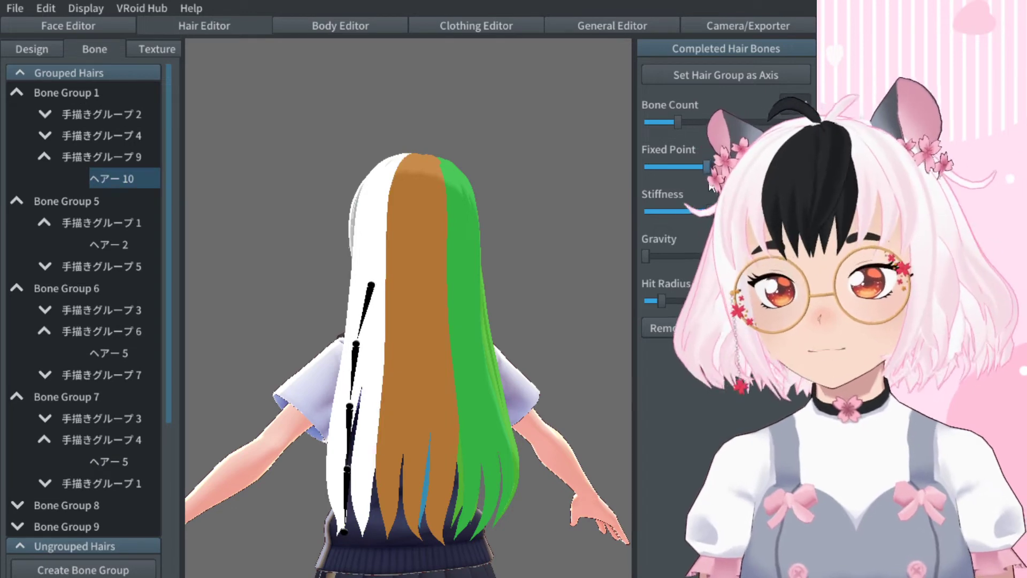
Preview the back hair with its higher Fixed Point in the Standby 4 animation, and return to the hair's bone settings.
click(731, 30)
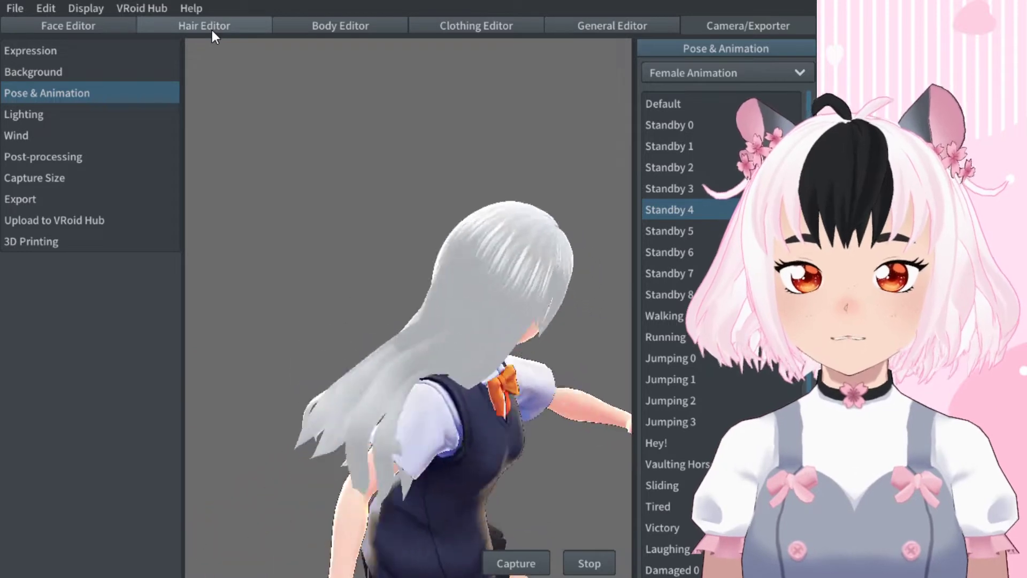
click(223, 21)
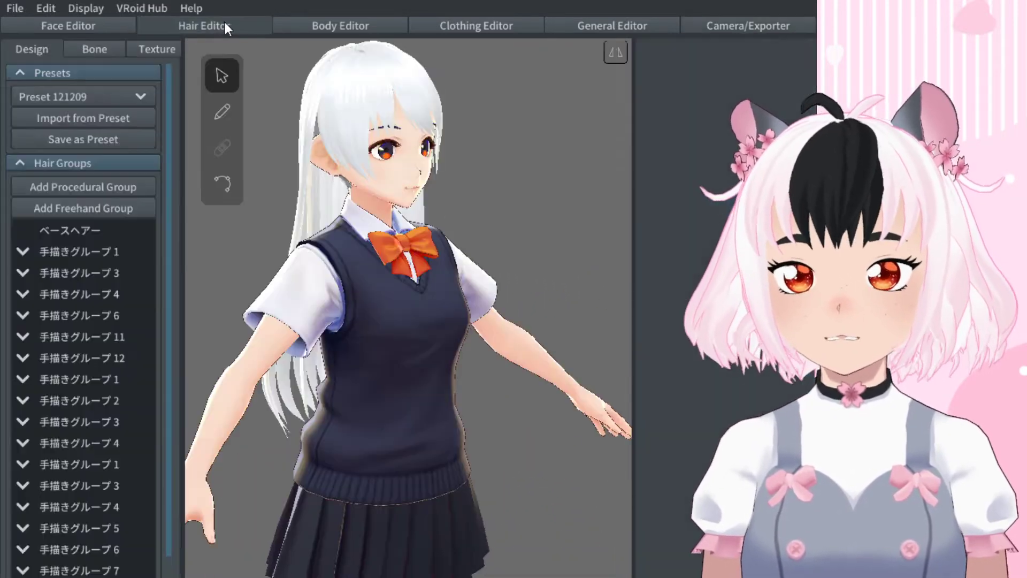
click(84, 49)
Increase the Hit Radius of the right-side back hair bone group well above 0.01 to enlarge its bone colliders.
right_drag(469, 288, 383, 270)
click(383, 270)
right_drag(434, 321, 482, 314)
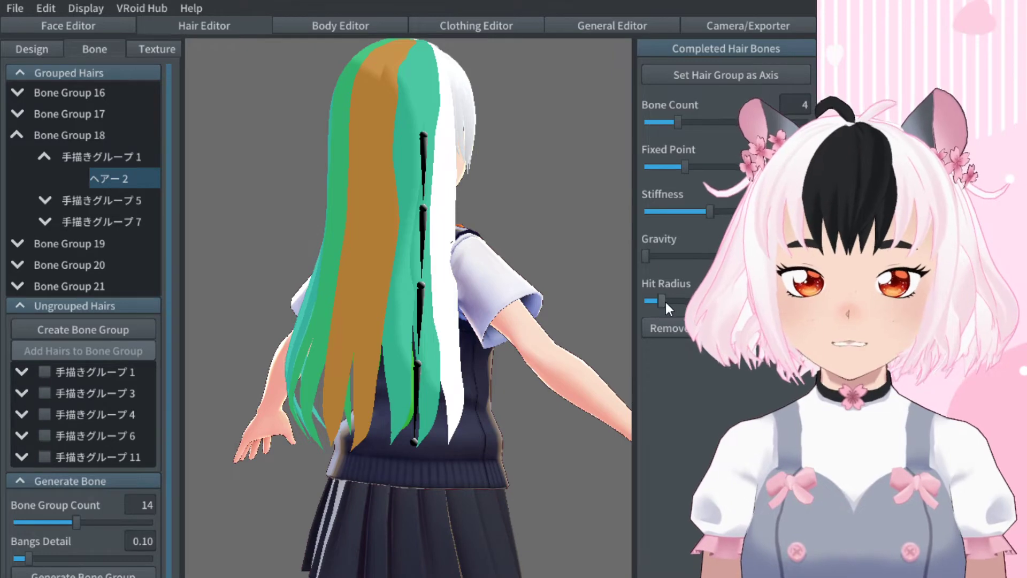
click(665, 302)
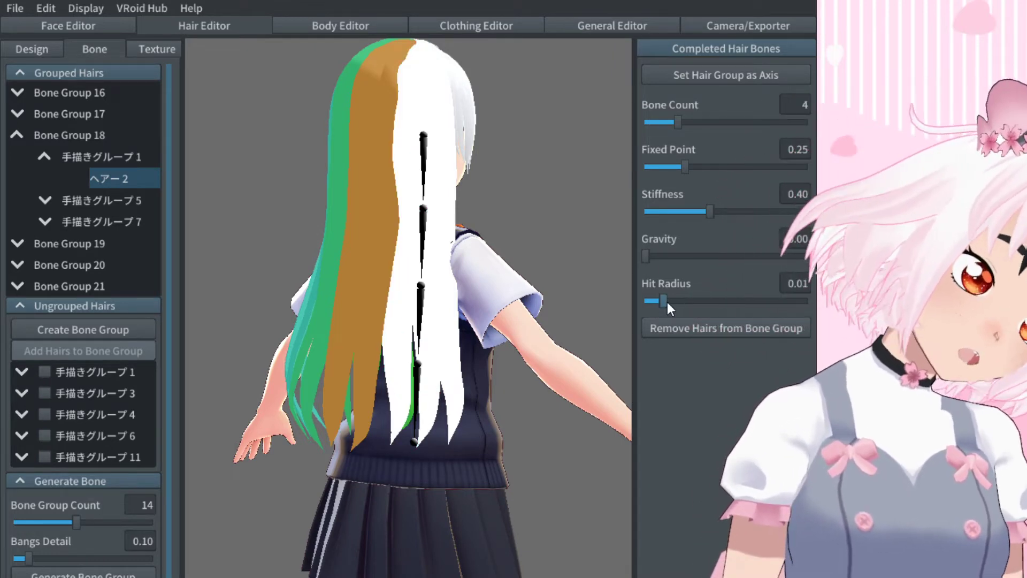
drag(667, 302, 684, 304)
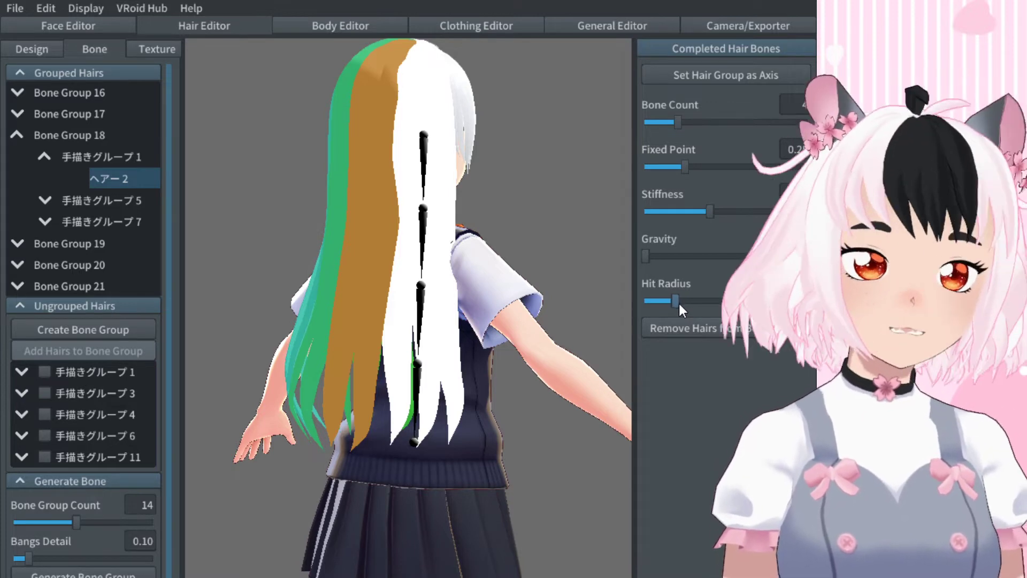
drag(678, 301, 677, 302)
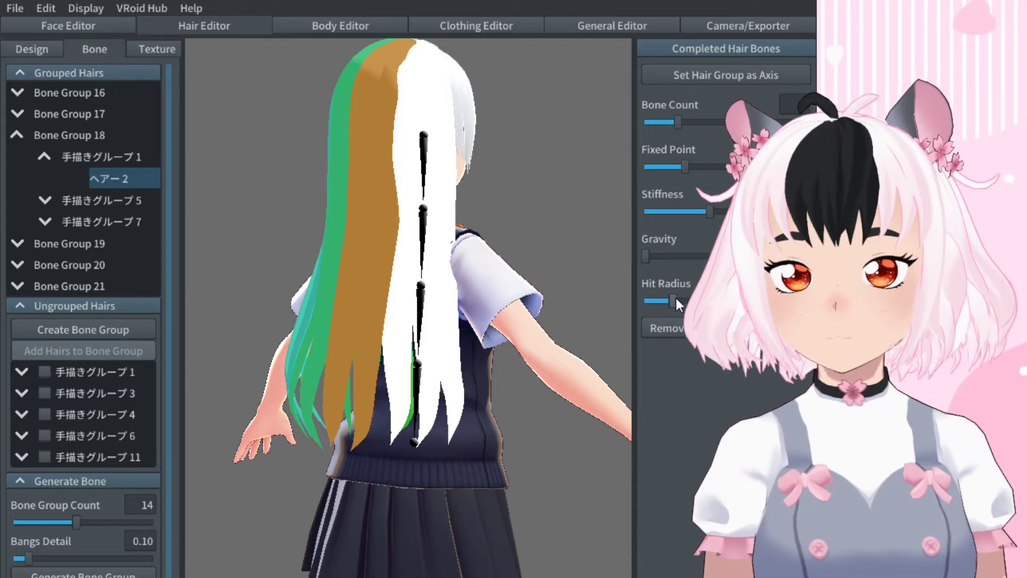
drag(674, 298, 706, 299)
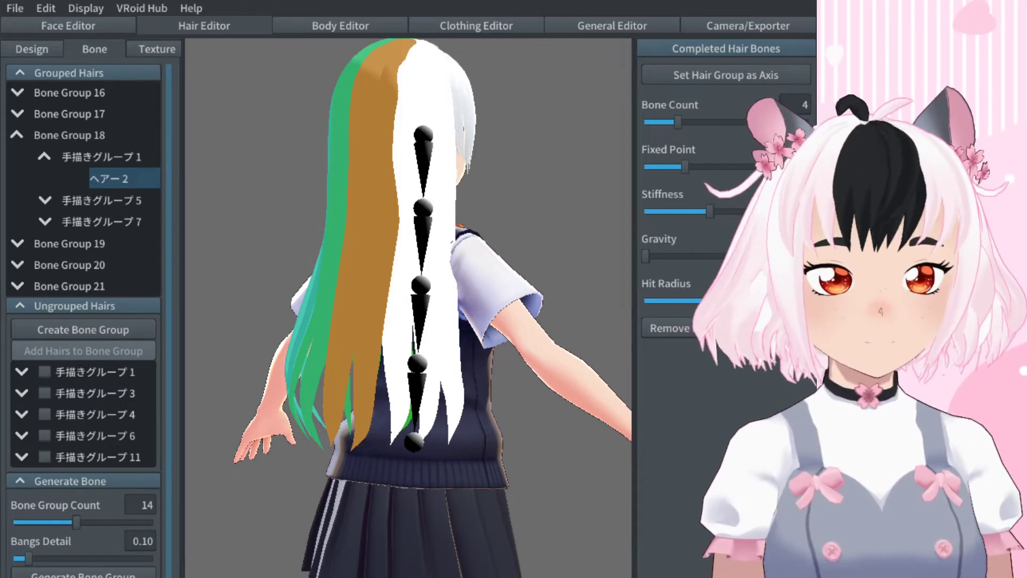
Preview the enlarged Hit Radius on the back hair with the Standby 4 animation, and return to the hair's bone settings.
click(731, 24)
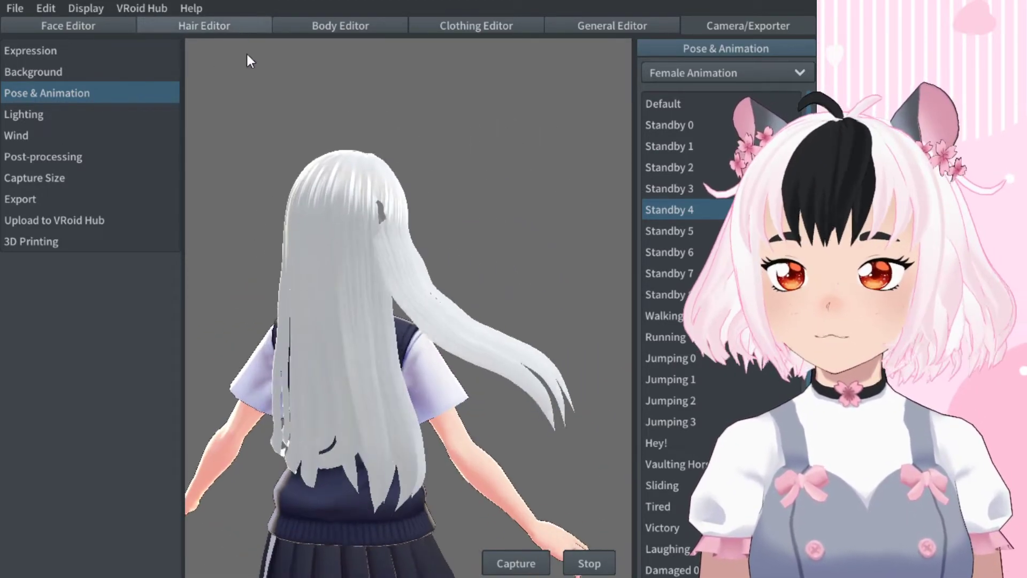
click(225, 31)
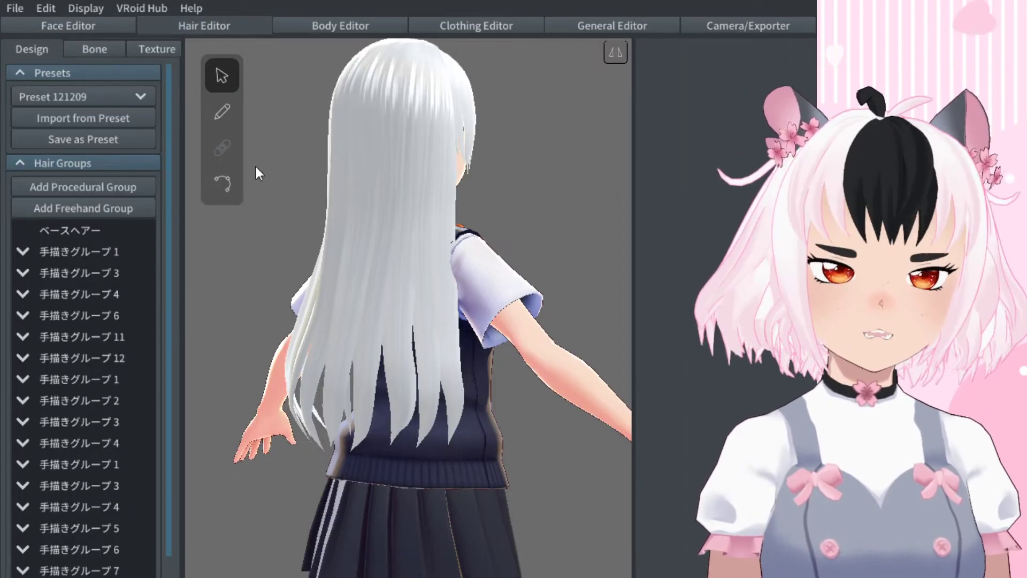
click(93, 50)
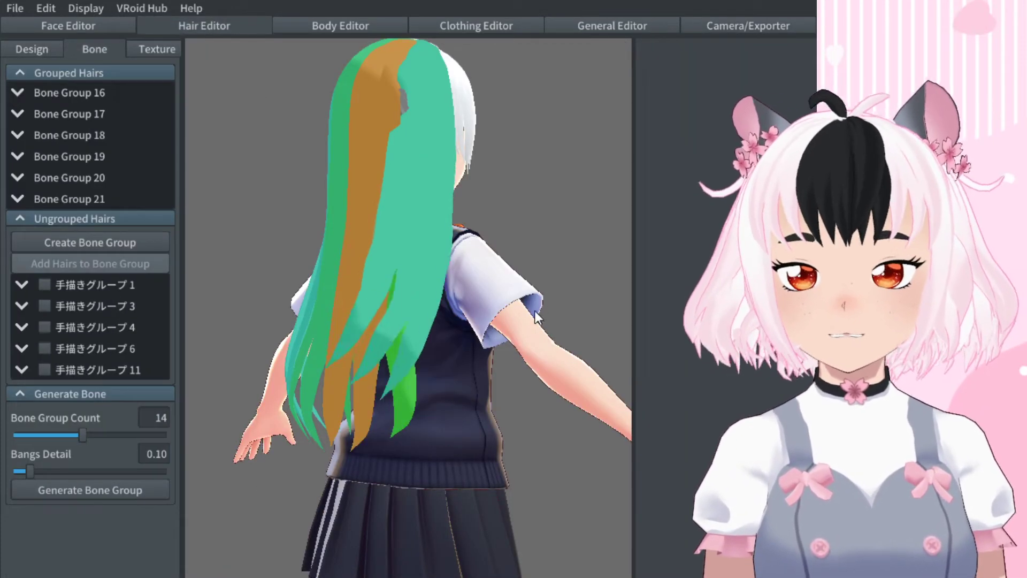
Reduce the Hit Radius of the right-side back hair bone group to a moderate size.
right_drag(498, 241, 434, 243)
click(418, 204)
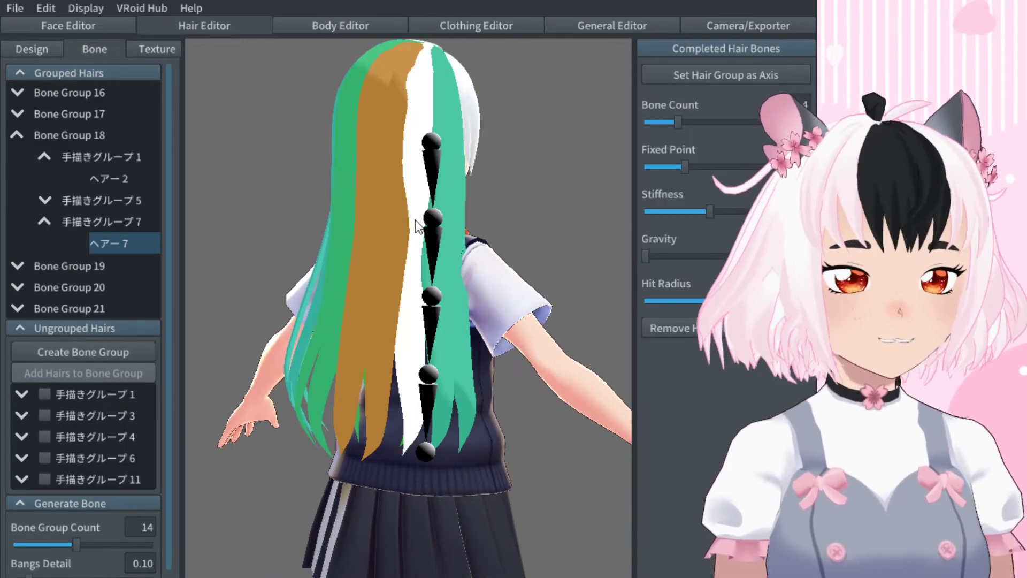
drag(645, 300, 685, 301)
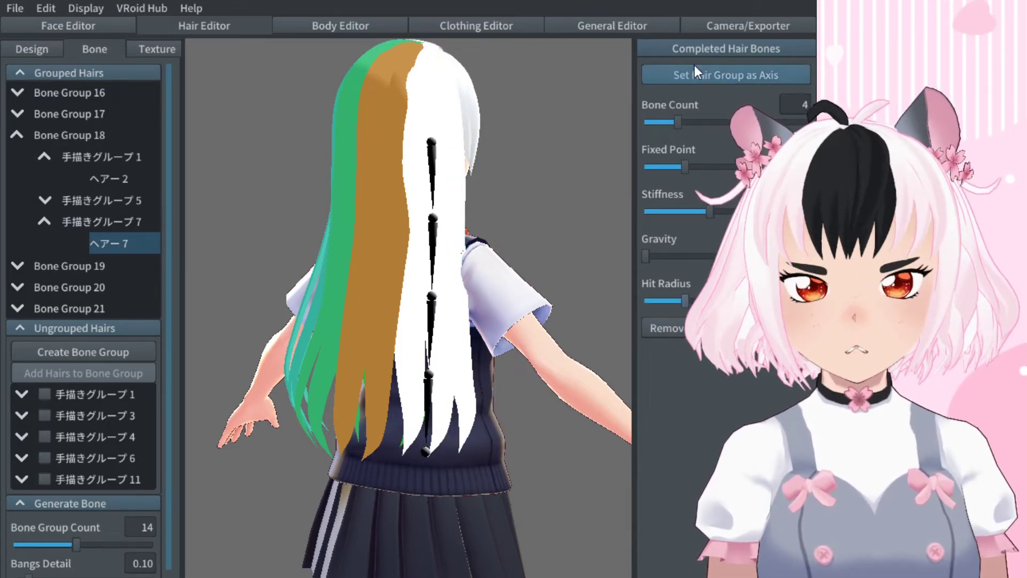
Compare the back hair in the Default pose and the Standby 4 animation, and return to the hair's bone settings.
click(721, 25)
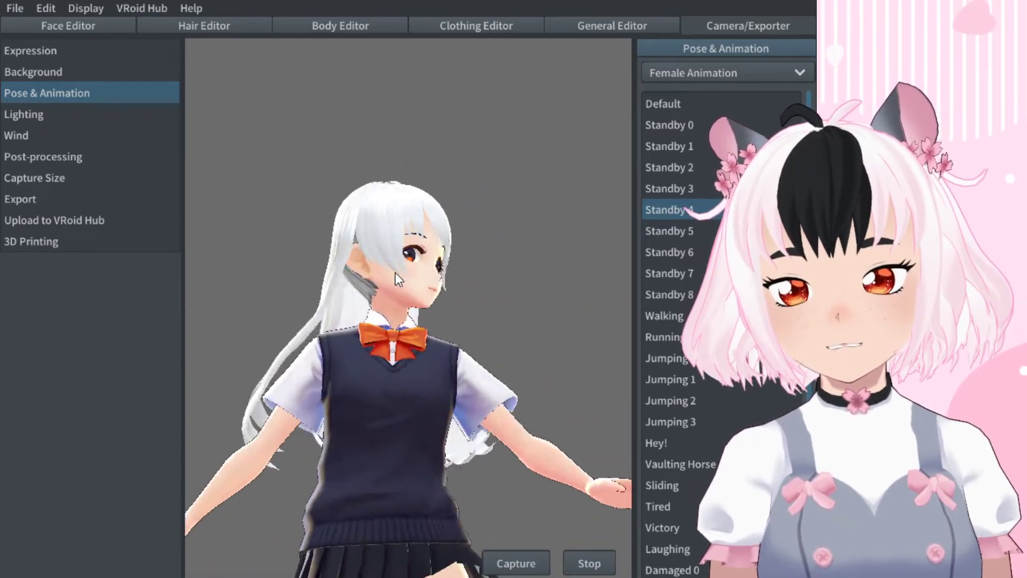
click(690, 104)
right_drag(498, 280, 497, 316)
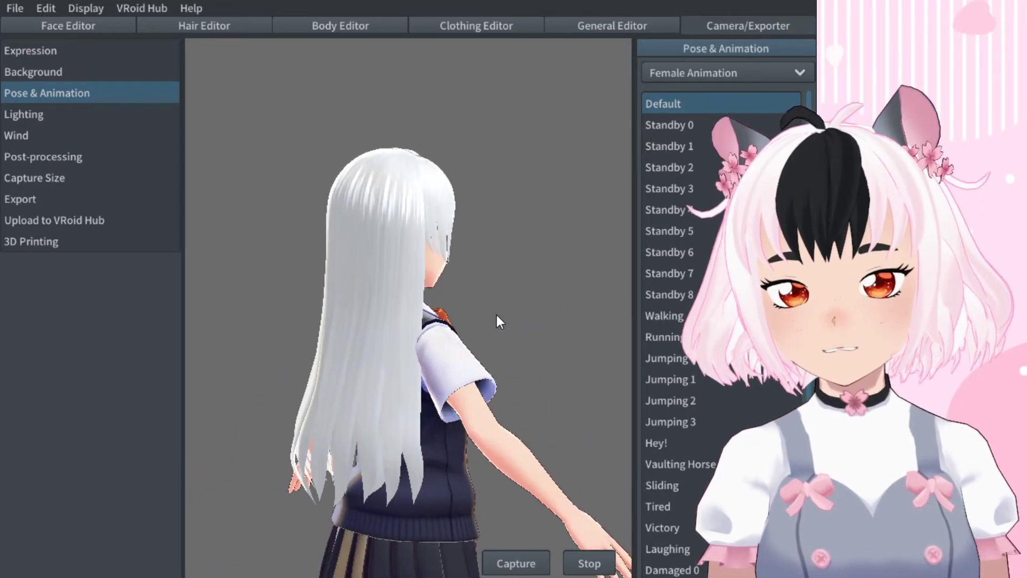
click(670, 210)
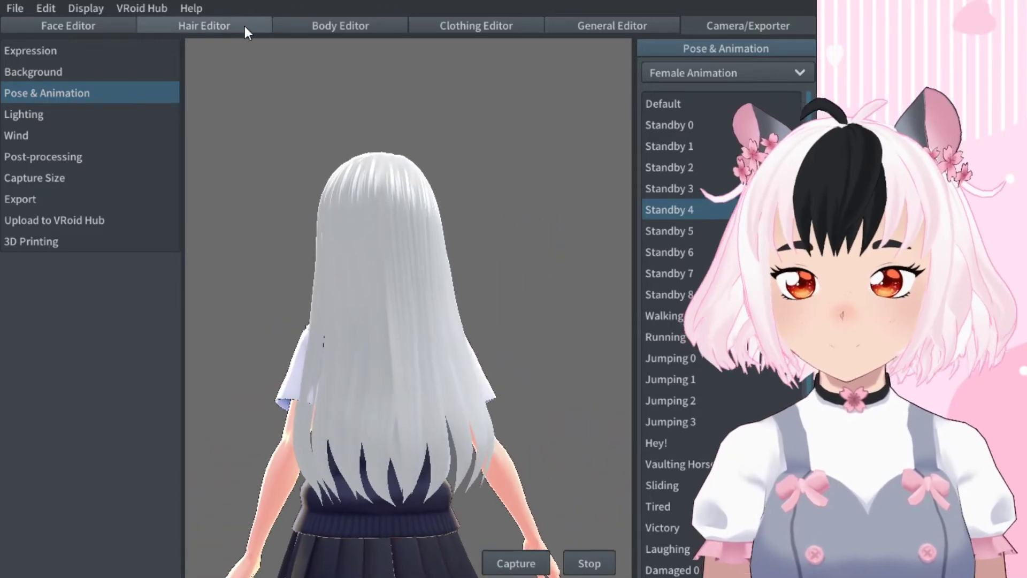
click(245, 27)
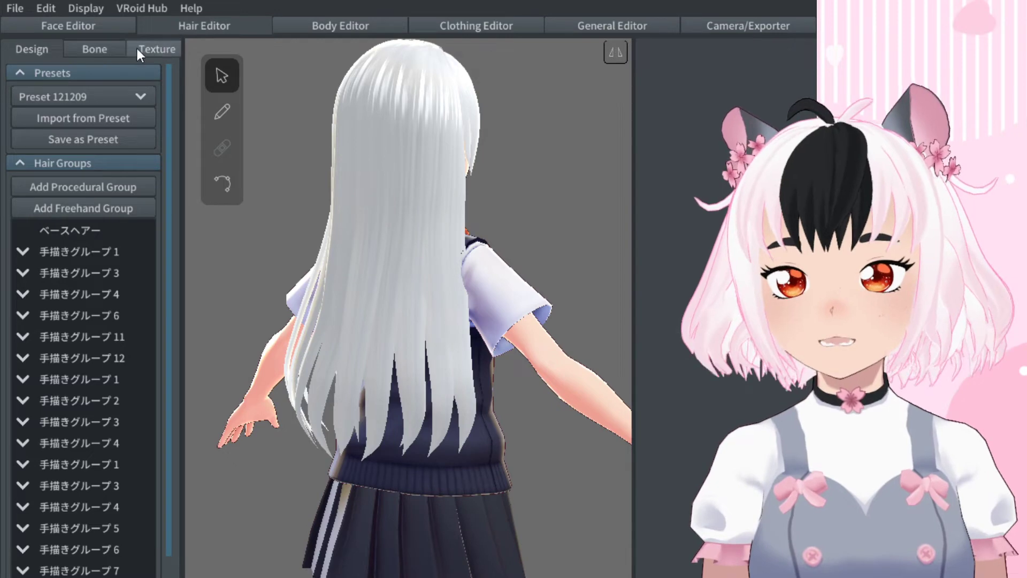
click(115, 52)
Fine-tune the Hit Radius of the right-side back hair bone group to a slightly smaller size.
click(441, 286)
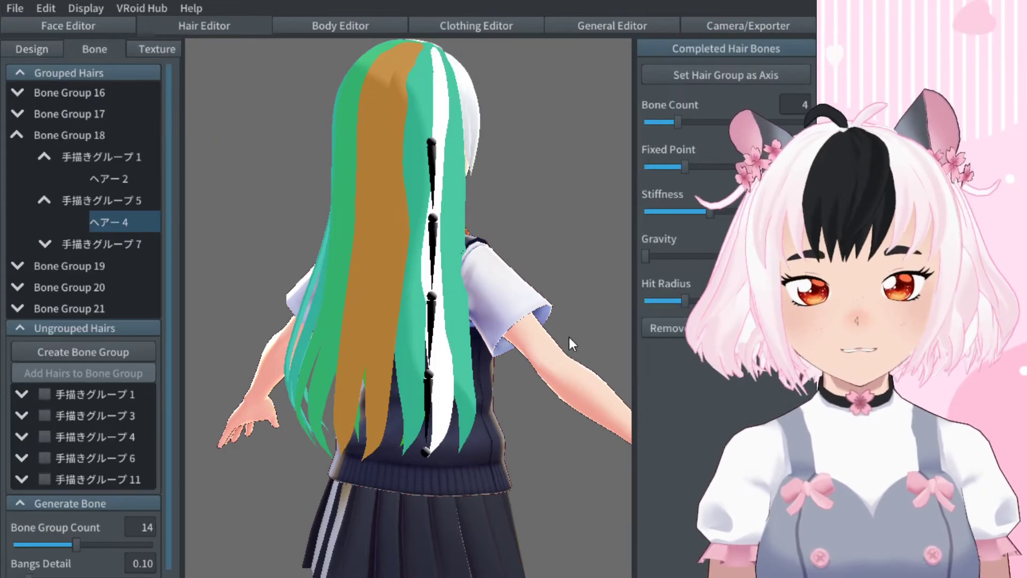
mouse_move(686, 297)
mouse_down()
mouse_move(673, 296)
mouse_move(681, 297)
mouse_up()
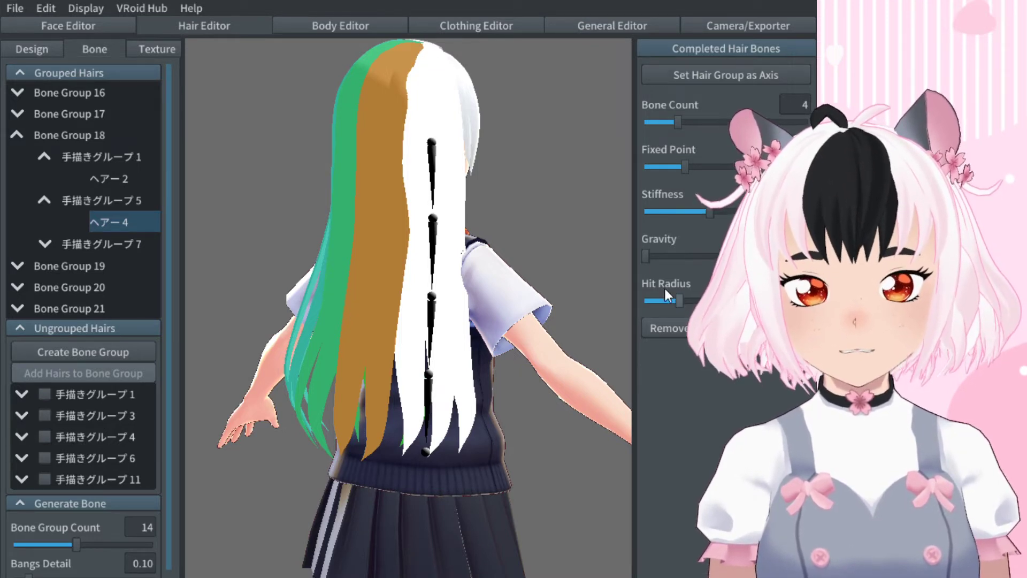
drag(676, 297, 680, 298)
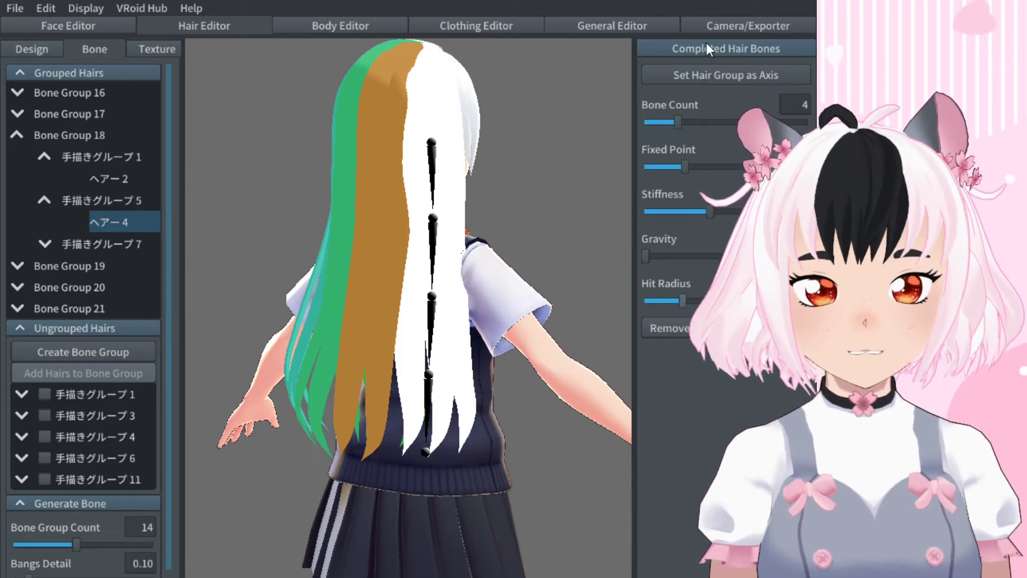
Preview the fine-tuned right-side hair with the Standby 4 animation, and return to the hair's bone settings.
click(717, 25)
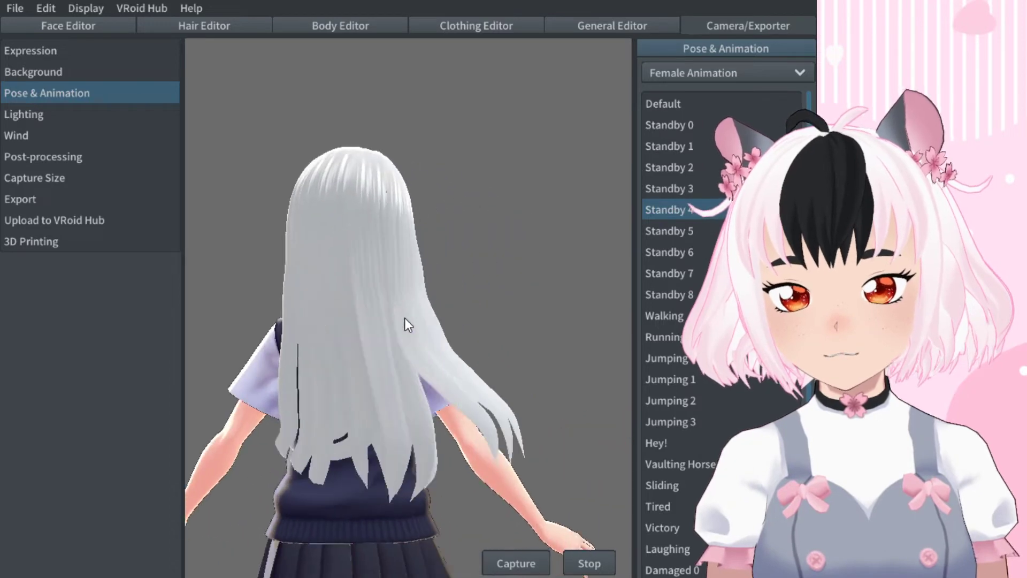
click(240, 28)
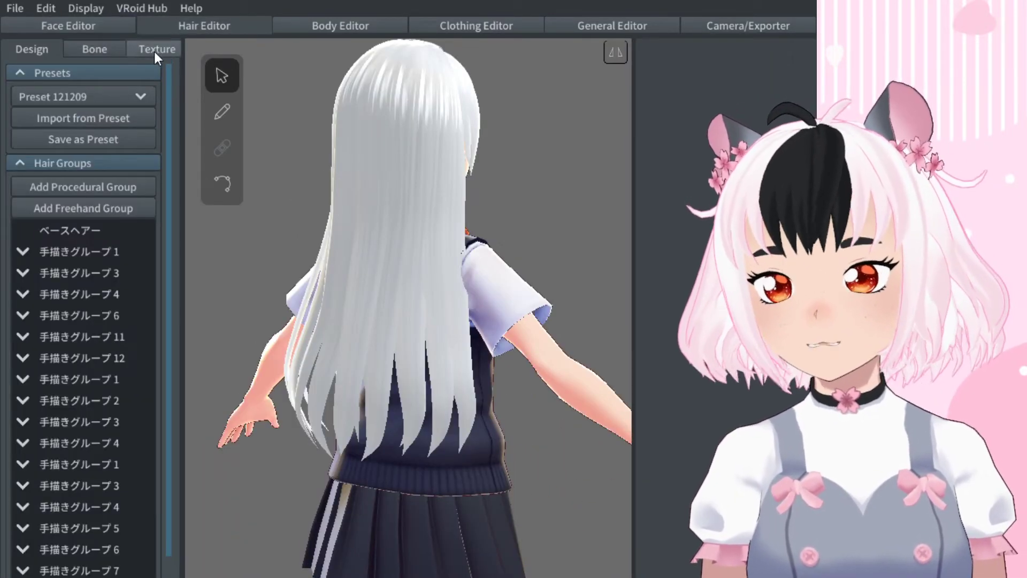
click(117, 48)
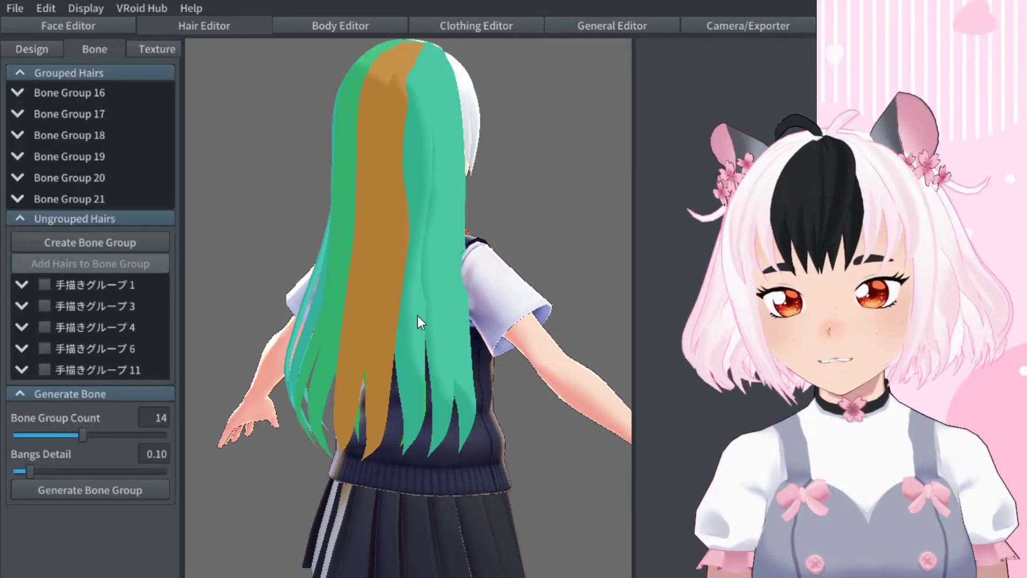
Increase the Hit Radius of the two middle and the left back hair bone groups to roughly match the right-side group.
click(418, 315)
drag(664, 301, 677, 303)
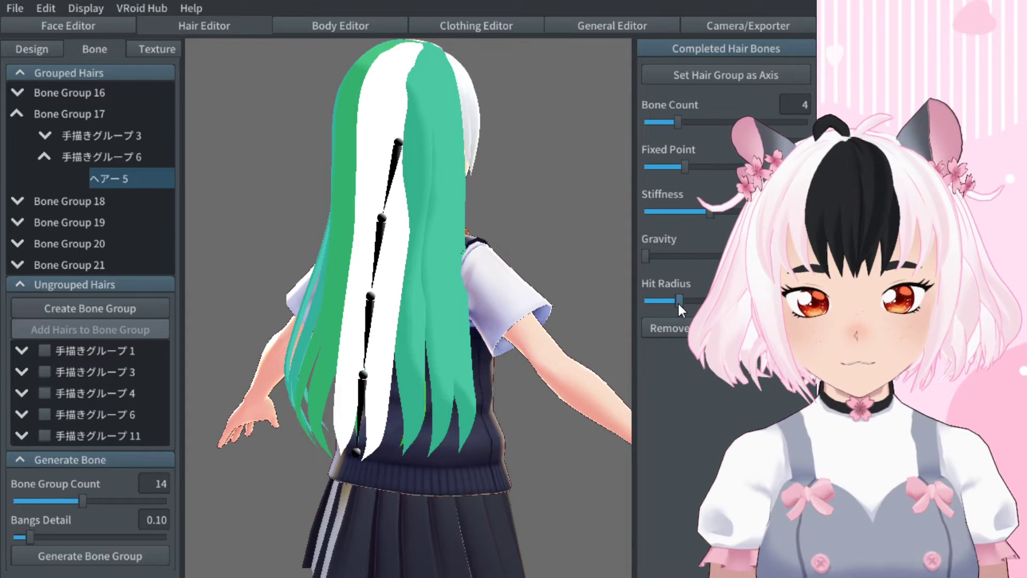
right_drag(530, 323, 541, 332)
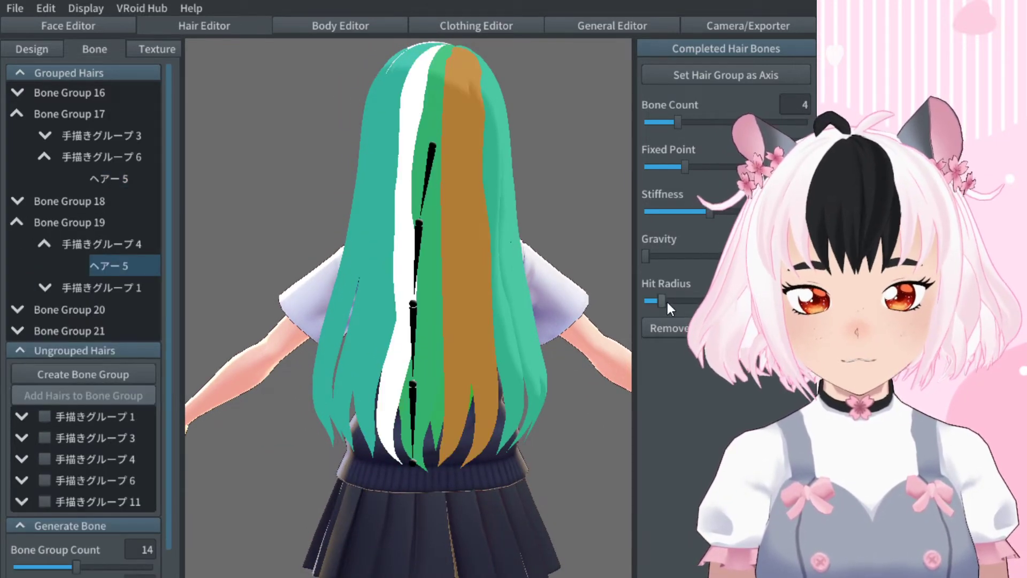
drag(667, 302, 683, 301)
click(376, 291)
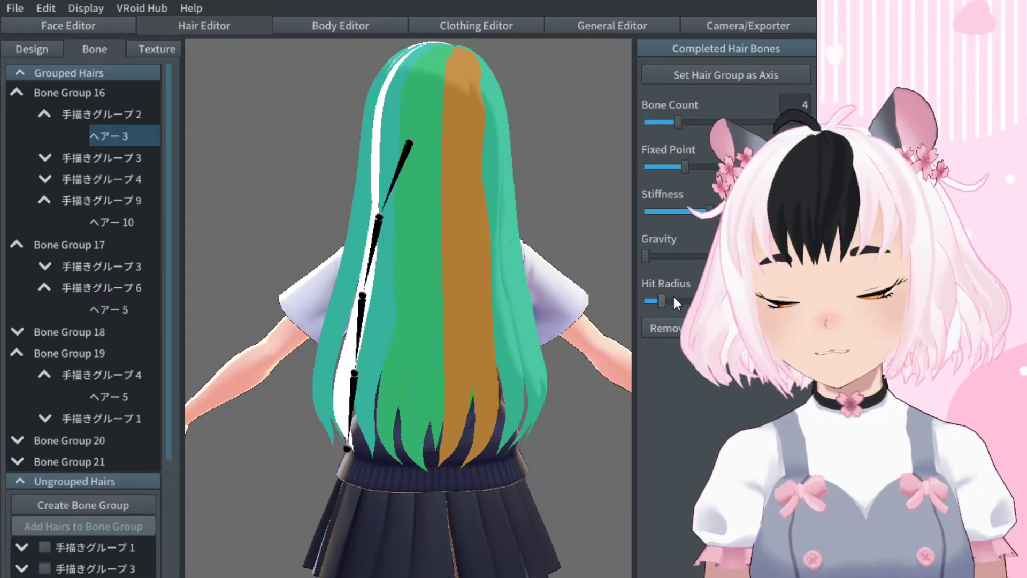
drag(680, 303, 687, 302)
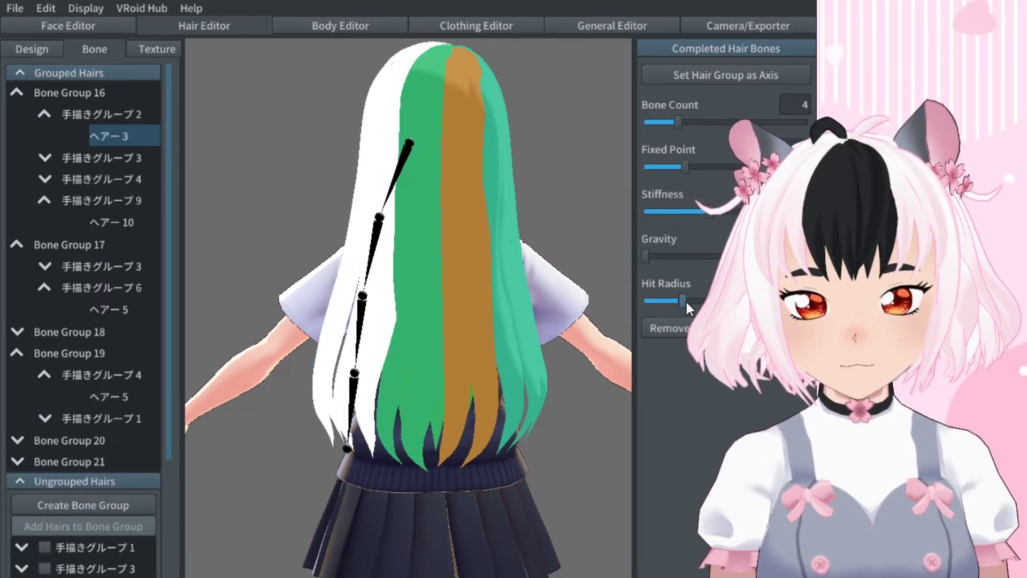
right_drag(409, 229, 553, 185)
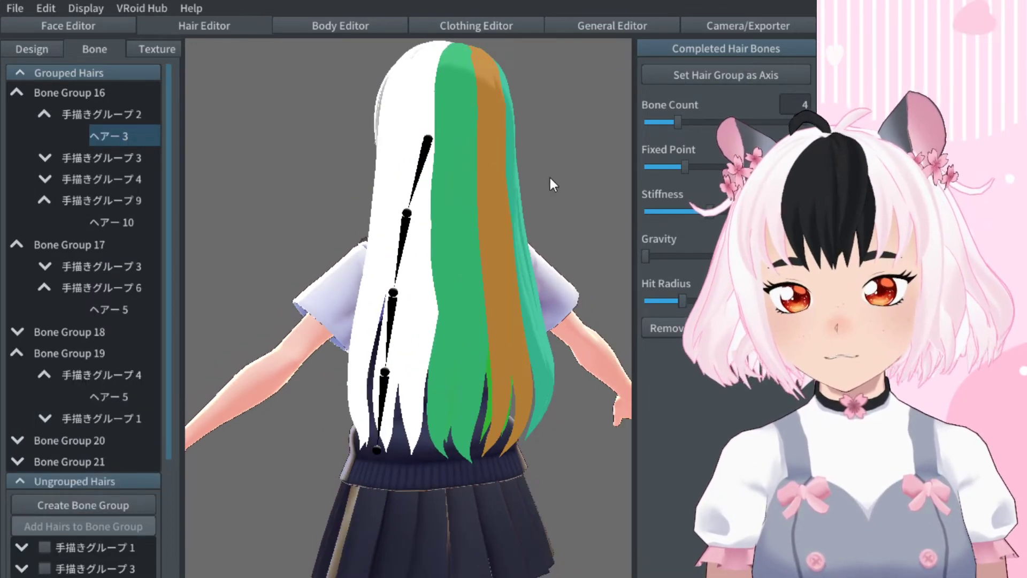
Preview all back hair groups with the adjusted Hit Radius in the Standby 4 animation, and return to the hair's bone settings.
click(708, 31)
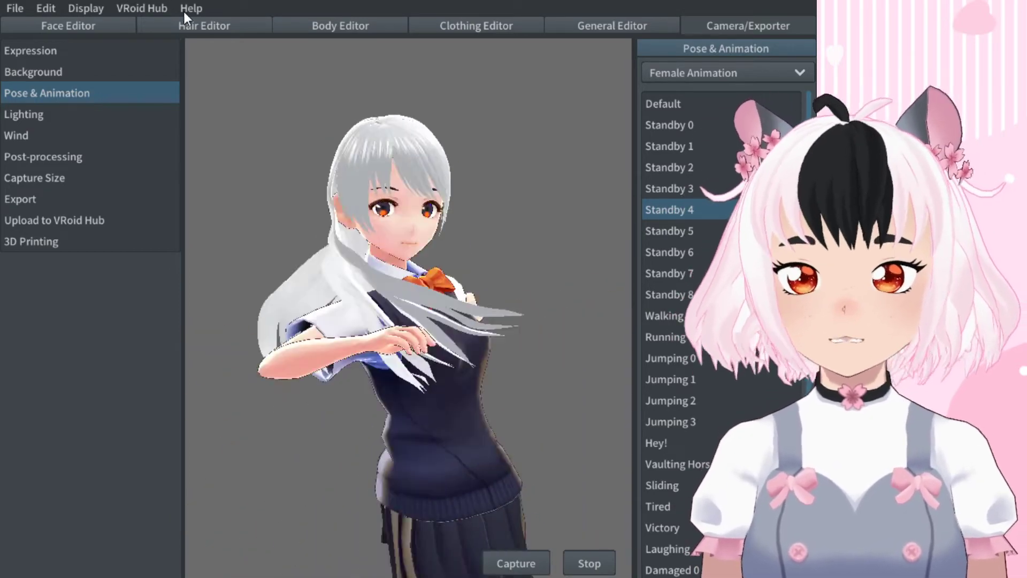
click(207, 26)
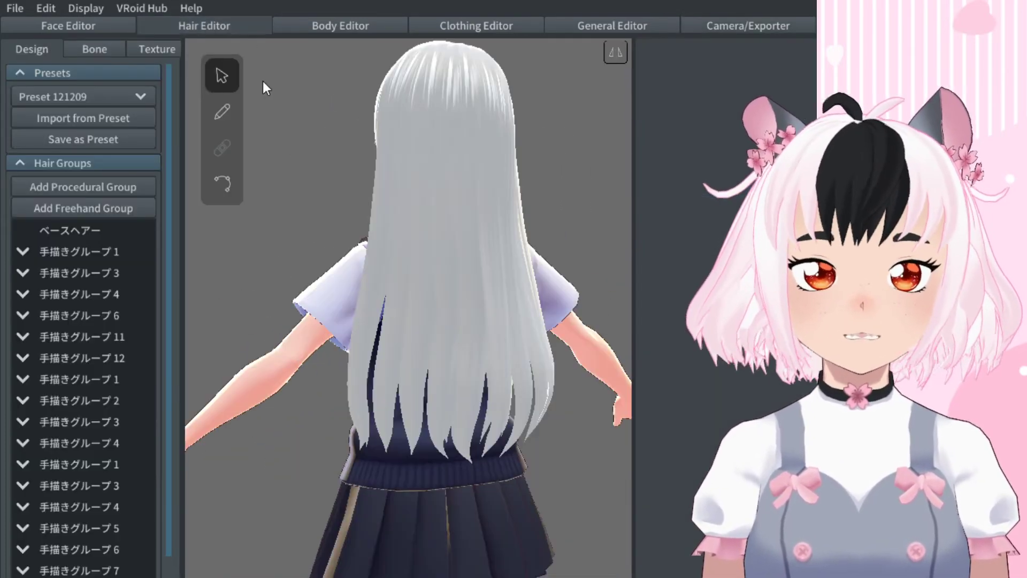
click(98, 50)
Raise the Gravity of the middle-left back hair bone group.
click(422, 198)
mouse_move(616, 263)
right_down()
mouse_move(490, 279)
mouse_move(602, 260)
right_up()
drag(662, 256, 744, 255)
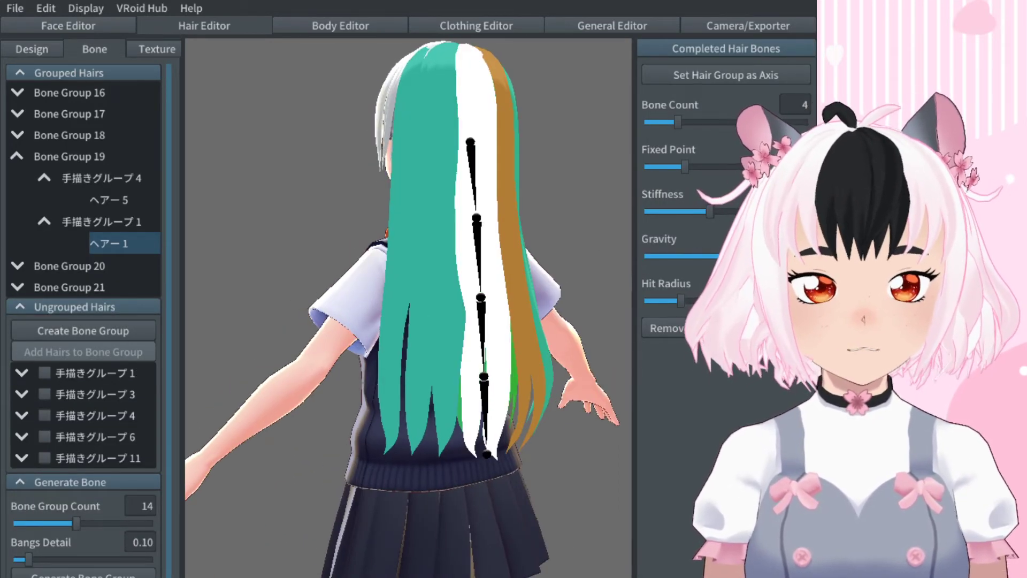
Preview the effect of the raised Gravity with the Standby 4 animation, and return to the hair's bone settings.
click(748, 21)
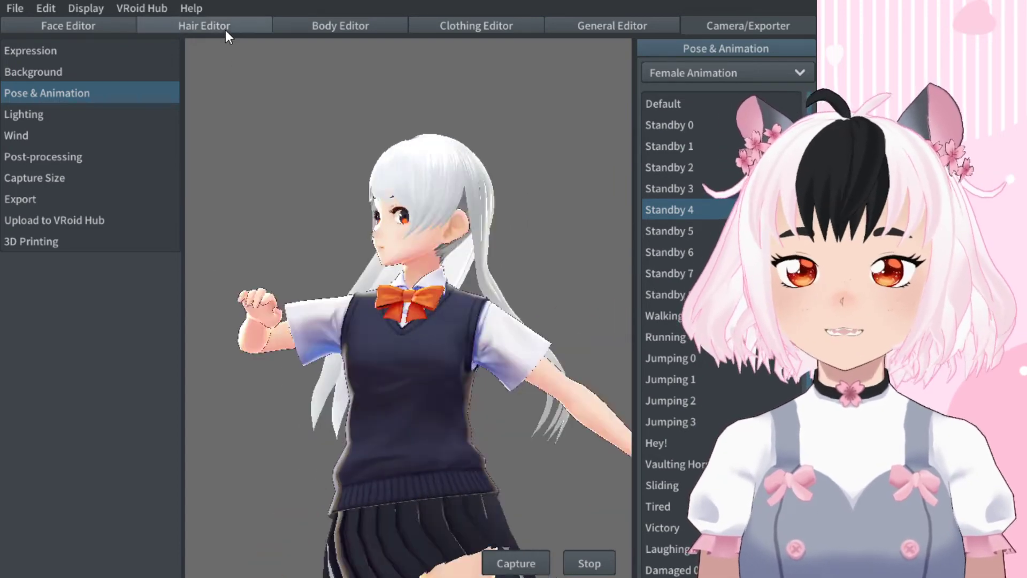
click(222, 29)
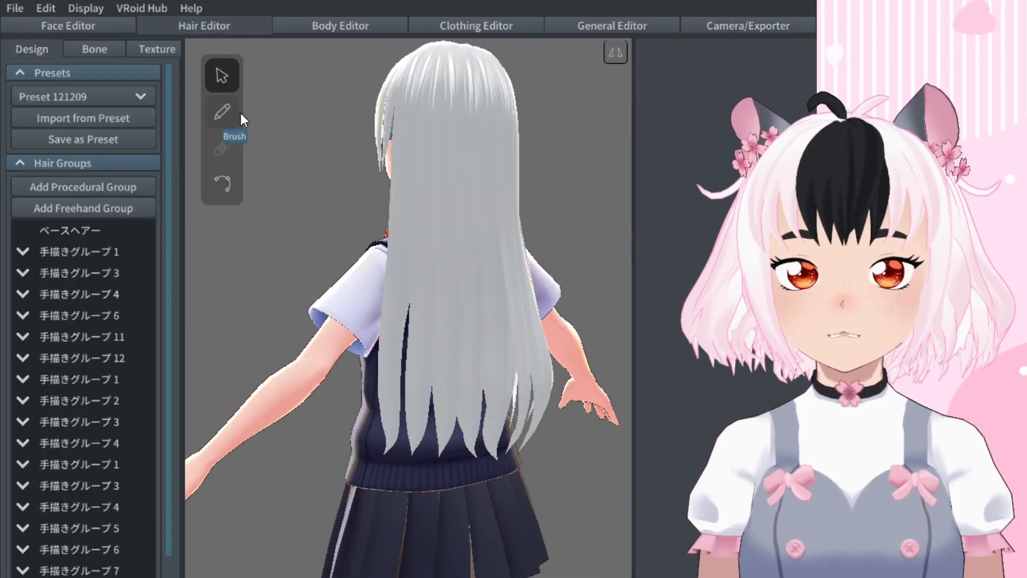
click(91, 50)
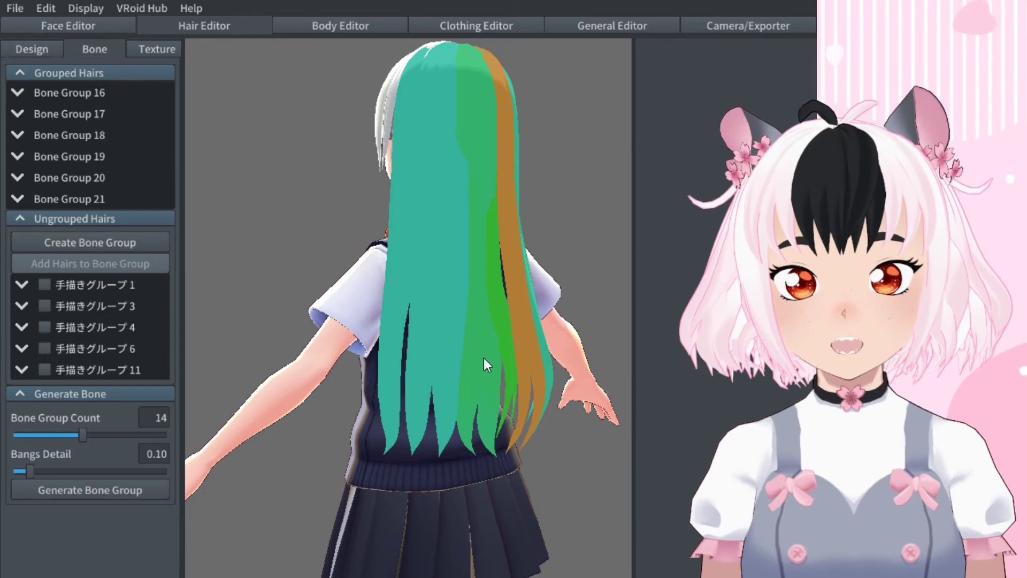
Return the Gravity of the middle-left back hair bone group to its minimum and view the model from the front.
click(461, 338)
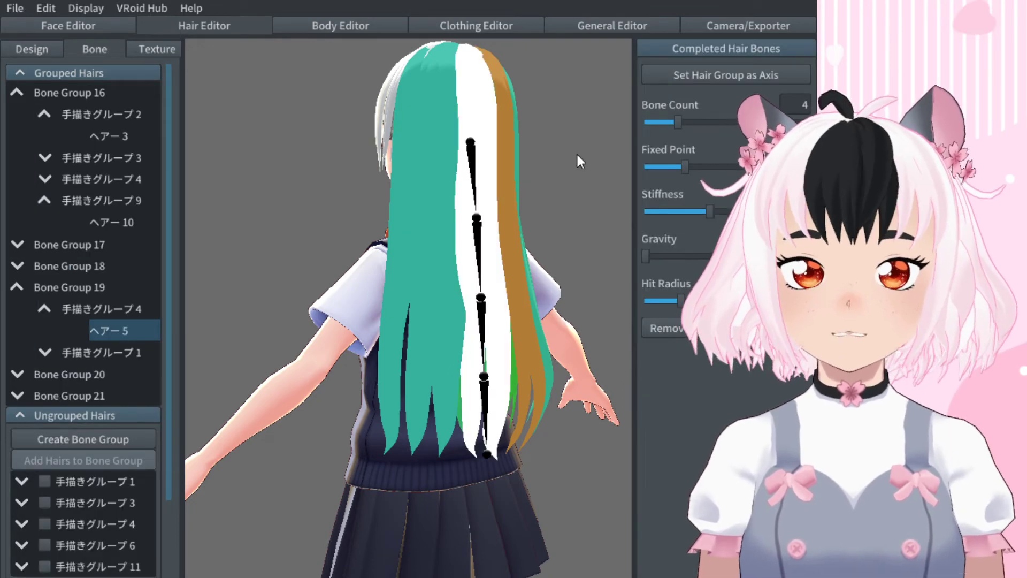
right_drag(278, 173, 438, 188)
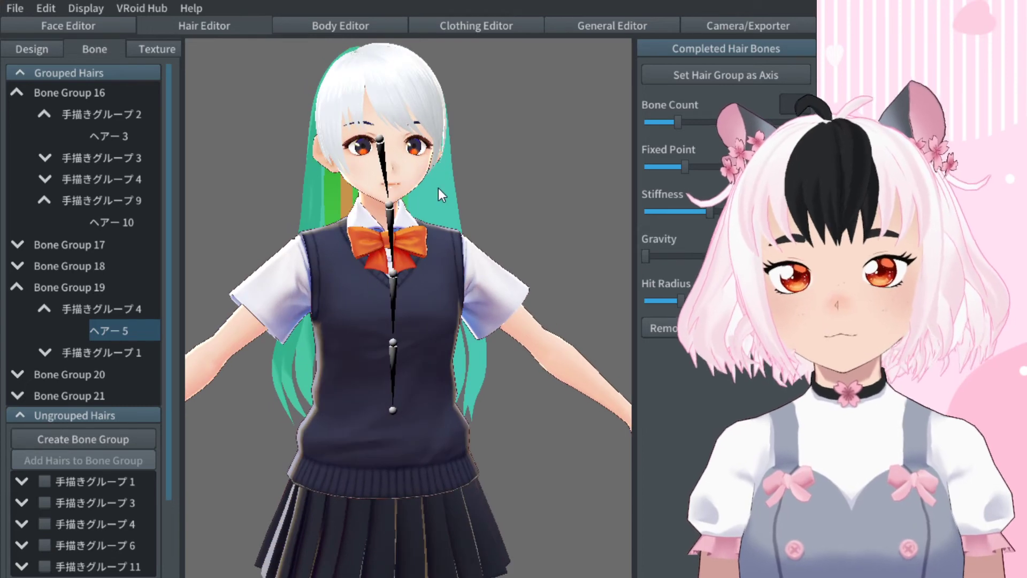